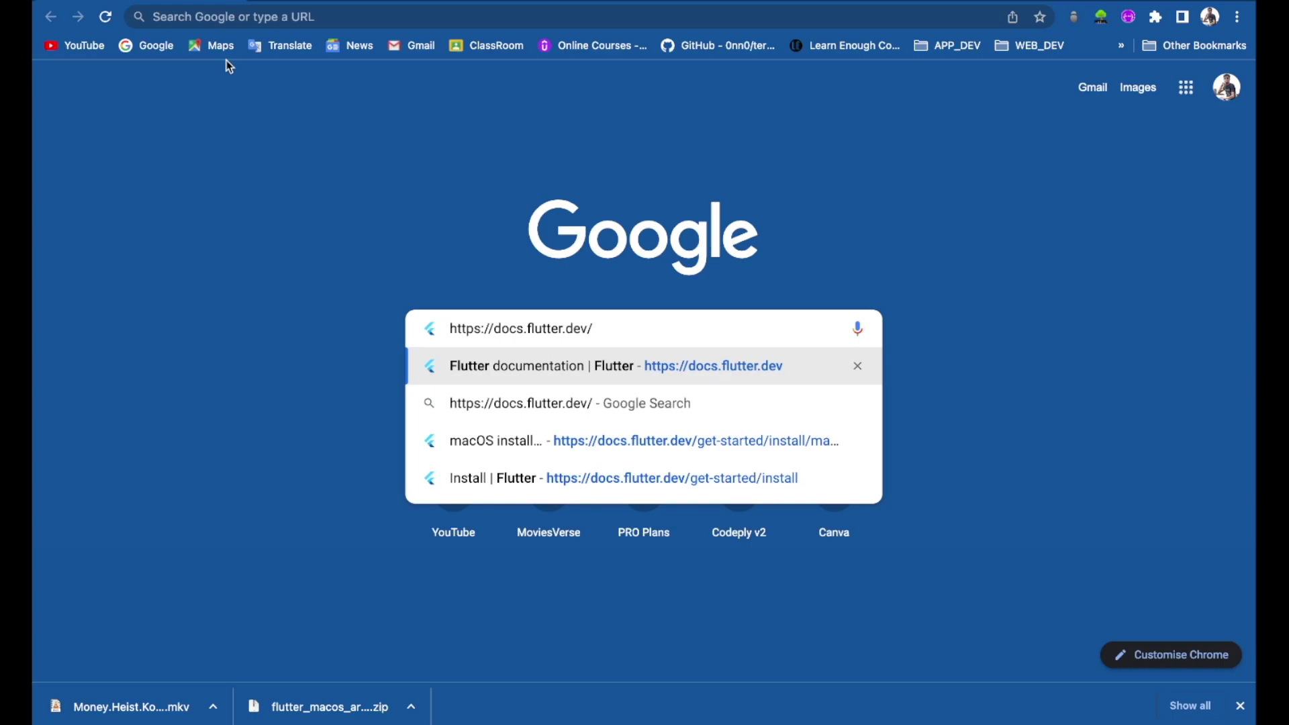
key(BackSpace)
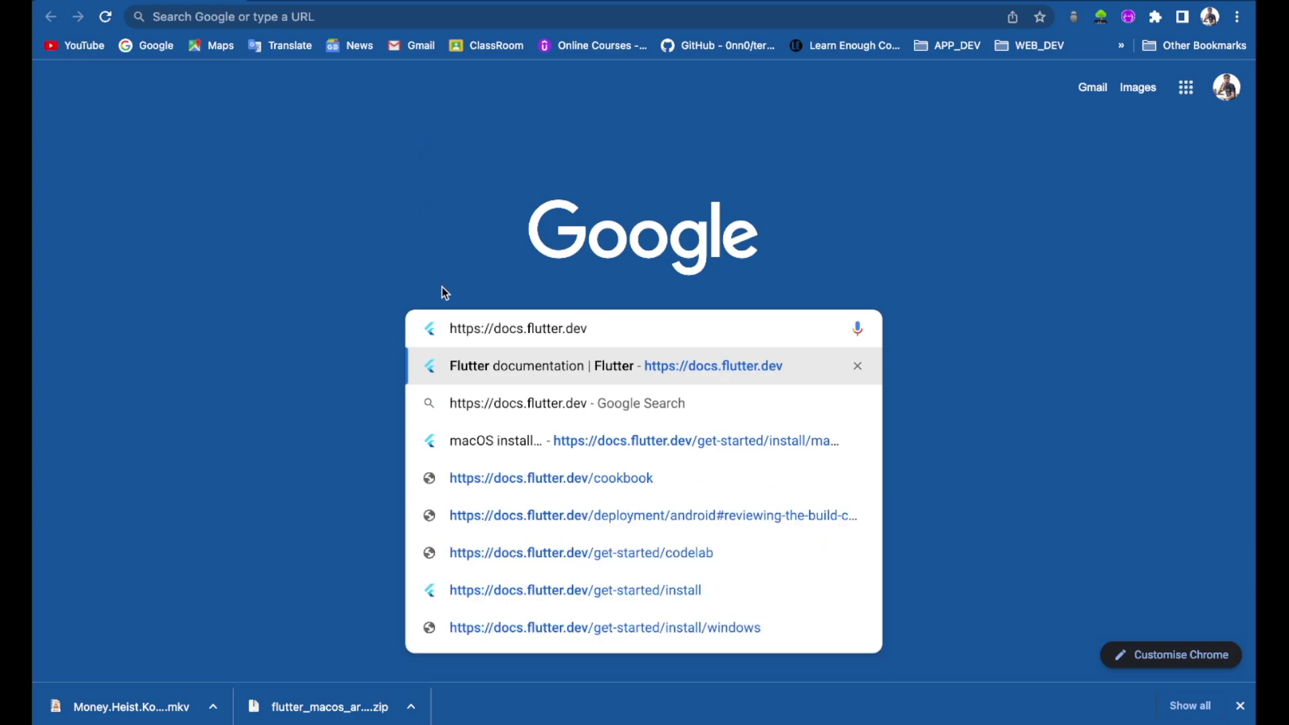
click(716, 369)
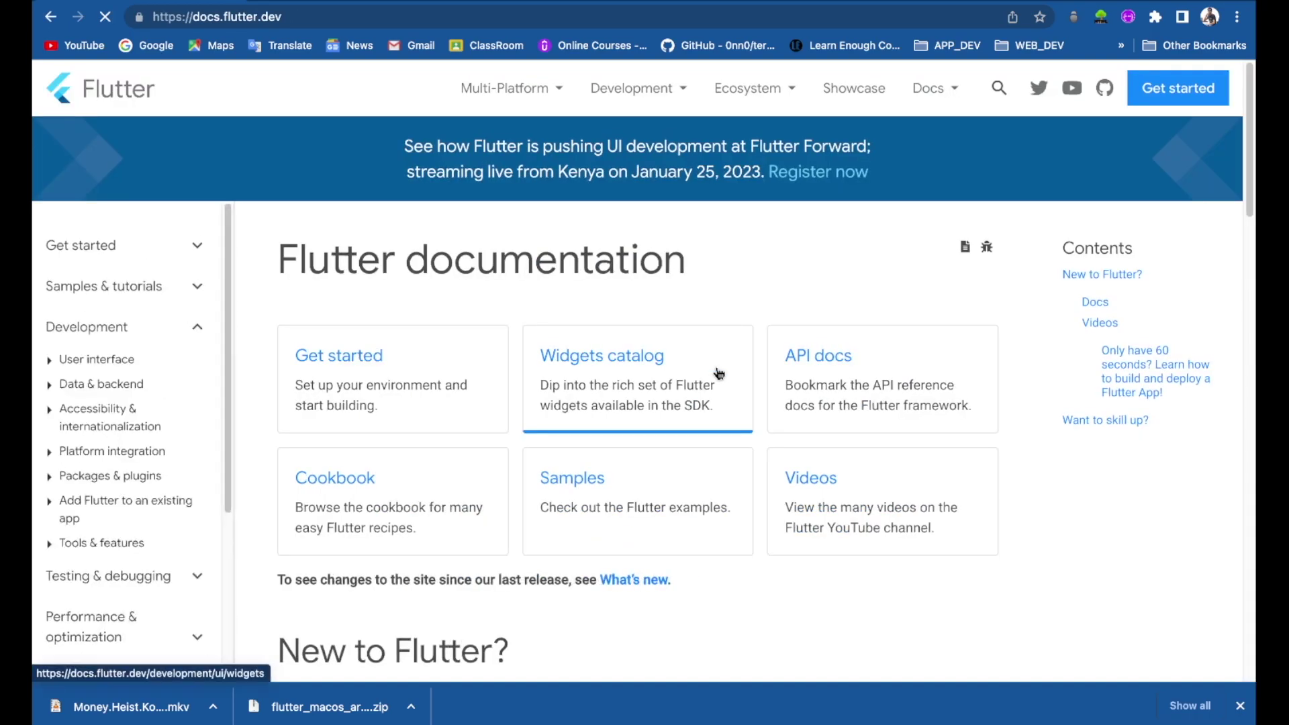
scroll(618, 550, down, 5)
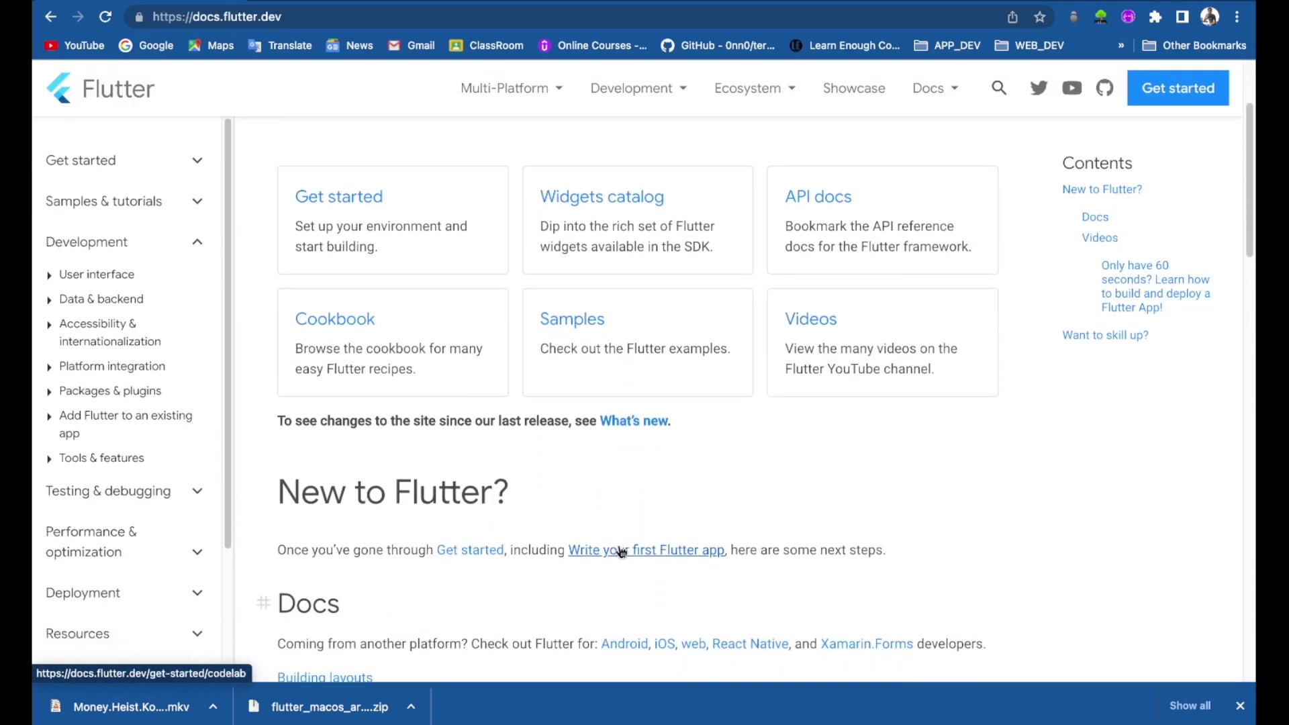
scroll(619, 552, down, 2)
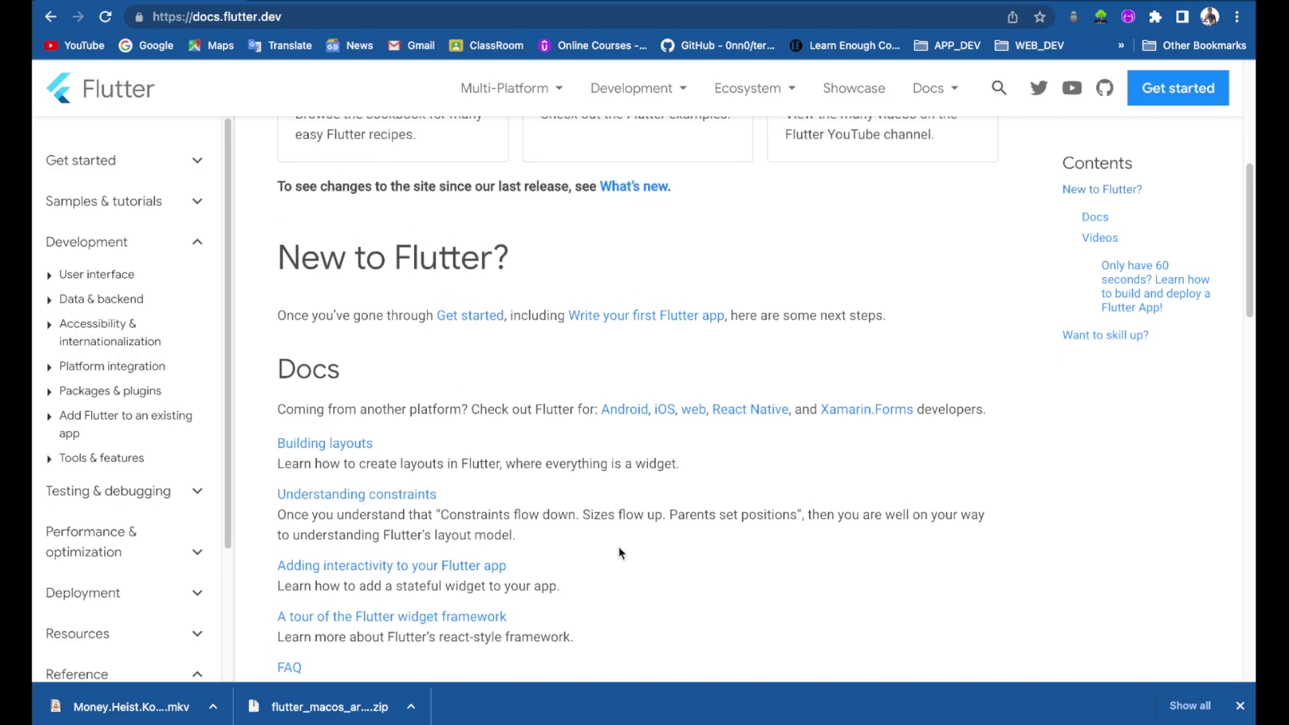
scroll(619, 552, up, 8)
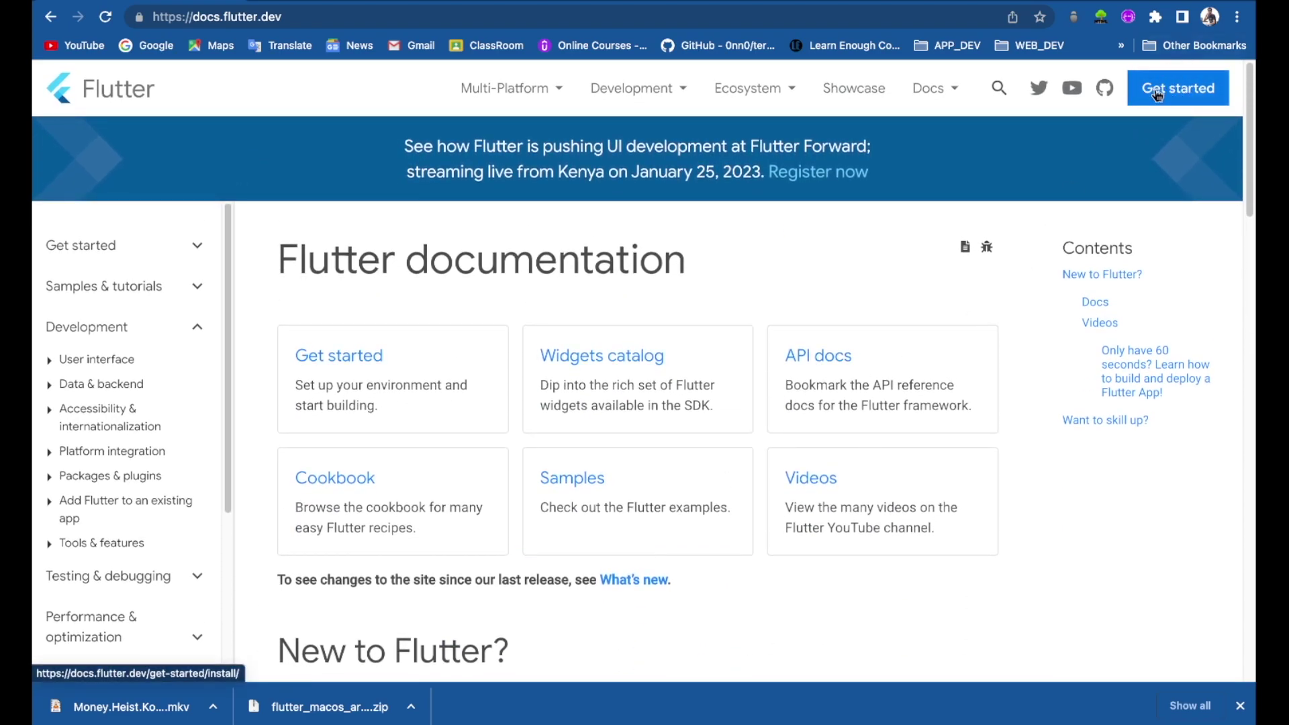
- Open the Get started installation guide and choose macOS as the operating system
click(1159, 95)
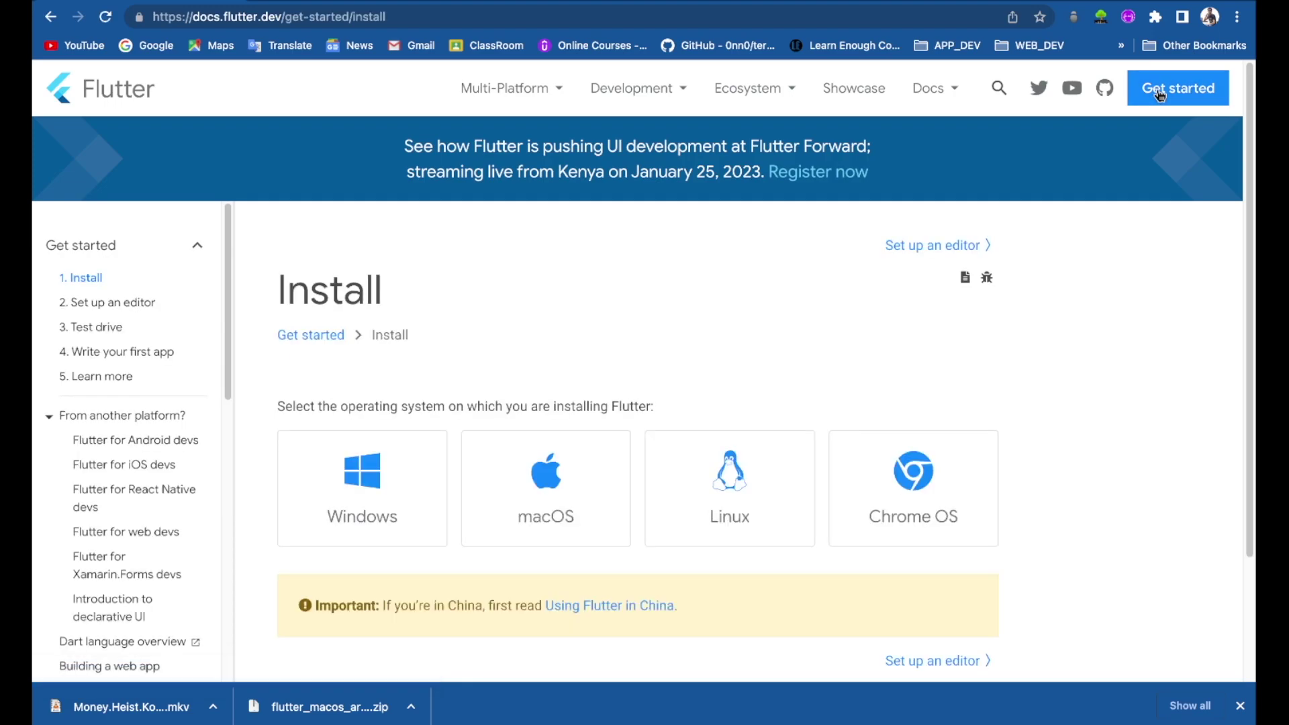
scroll(583, 493, down, 2)
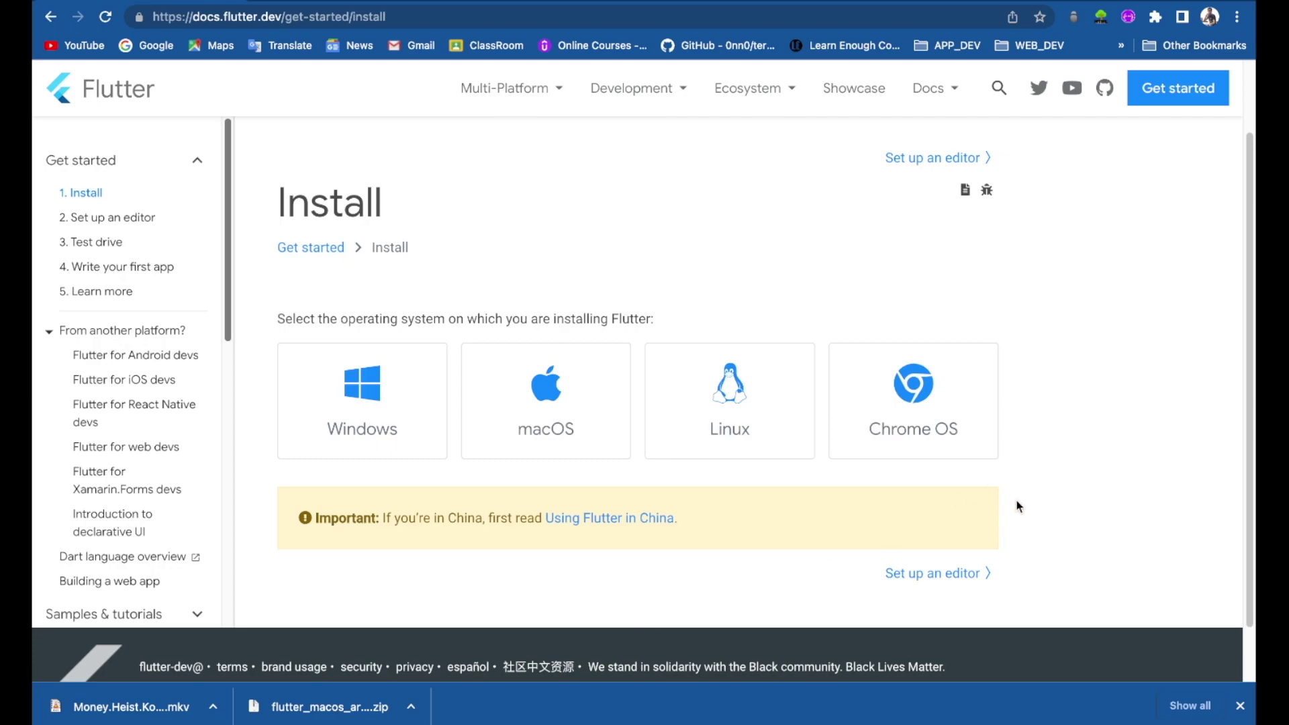
click(536, 412)
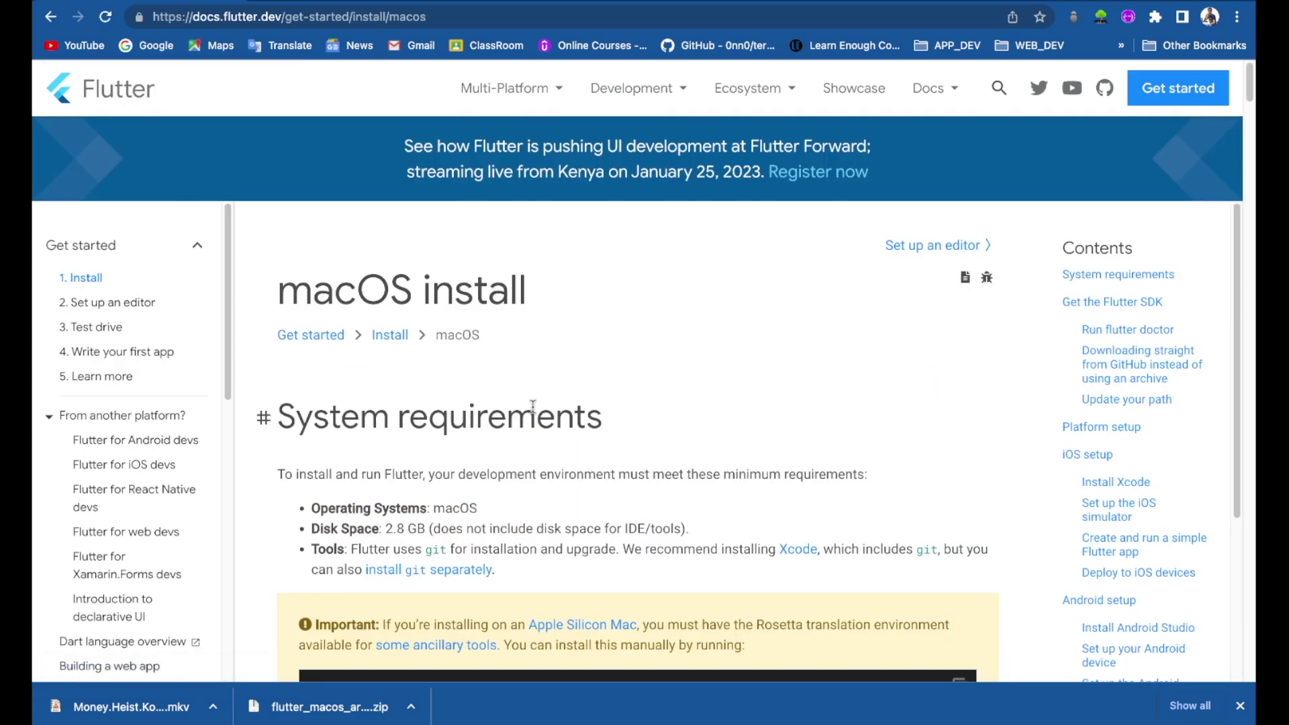
- Copy the Rosetta installation command for Apple Silicon Macs from the system requirements section
scroll(533, 406, down, 3)
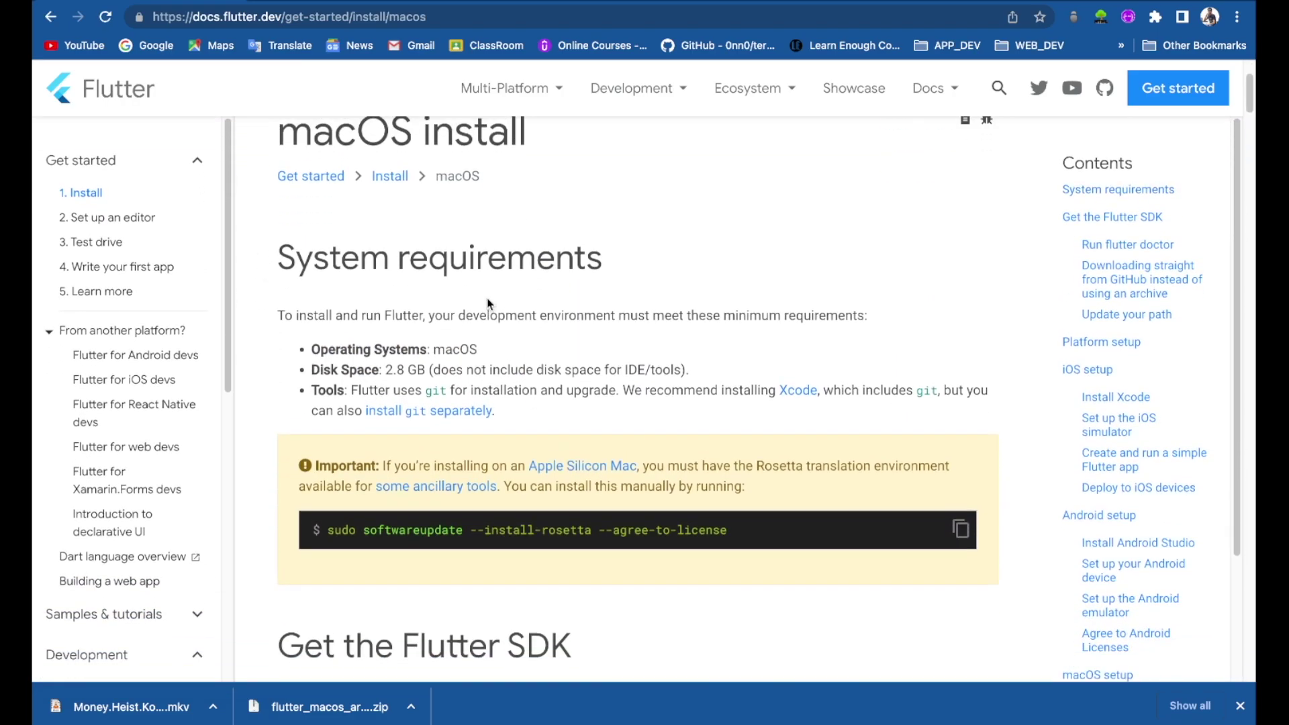
scroll(488, 303, up, 1)
scroll(600, 376, down, 1)
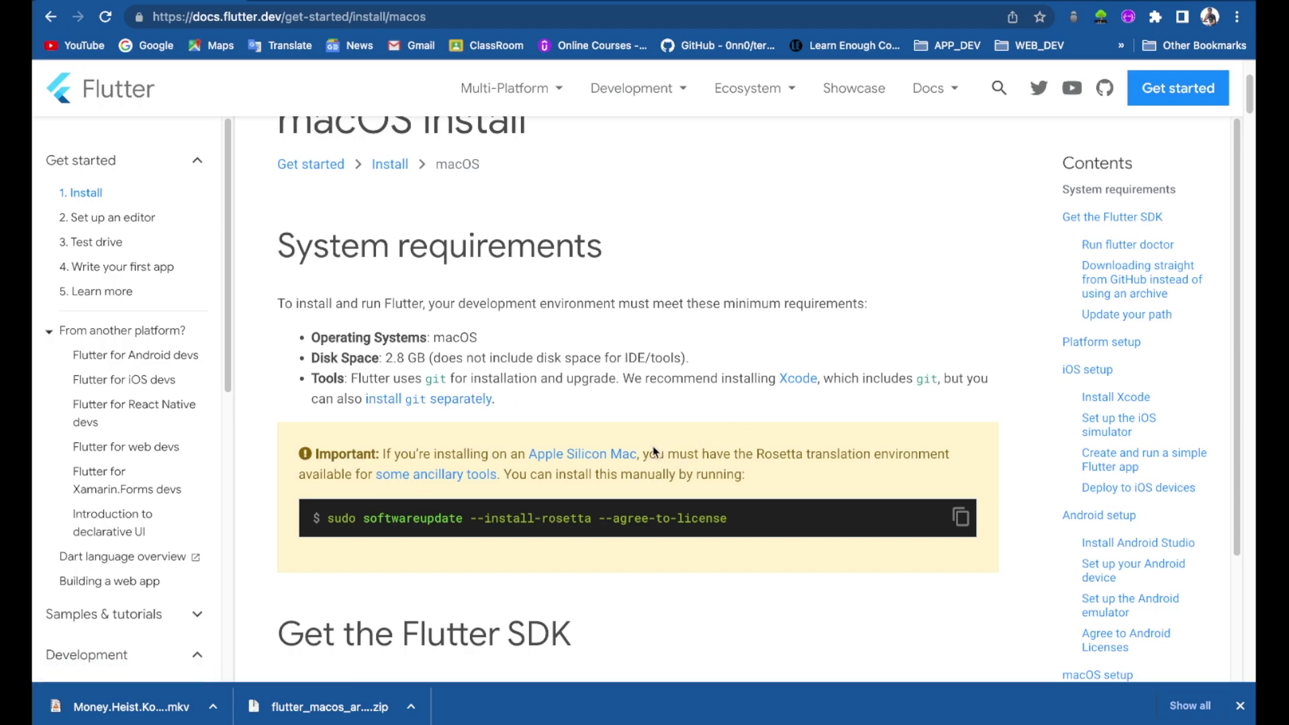
scroll(705, 443, down, 1)
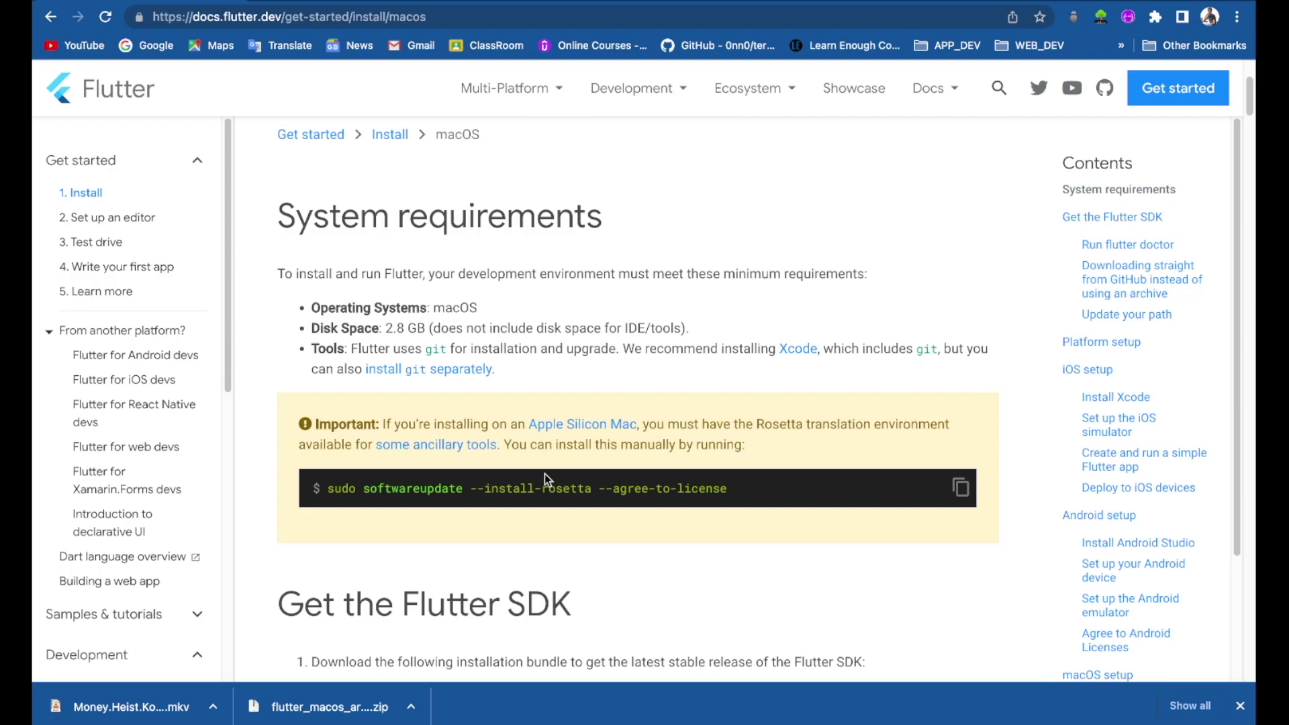
scroll(545, 473, down, 2)
scroll(545, 474, down, 2)
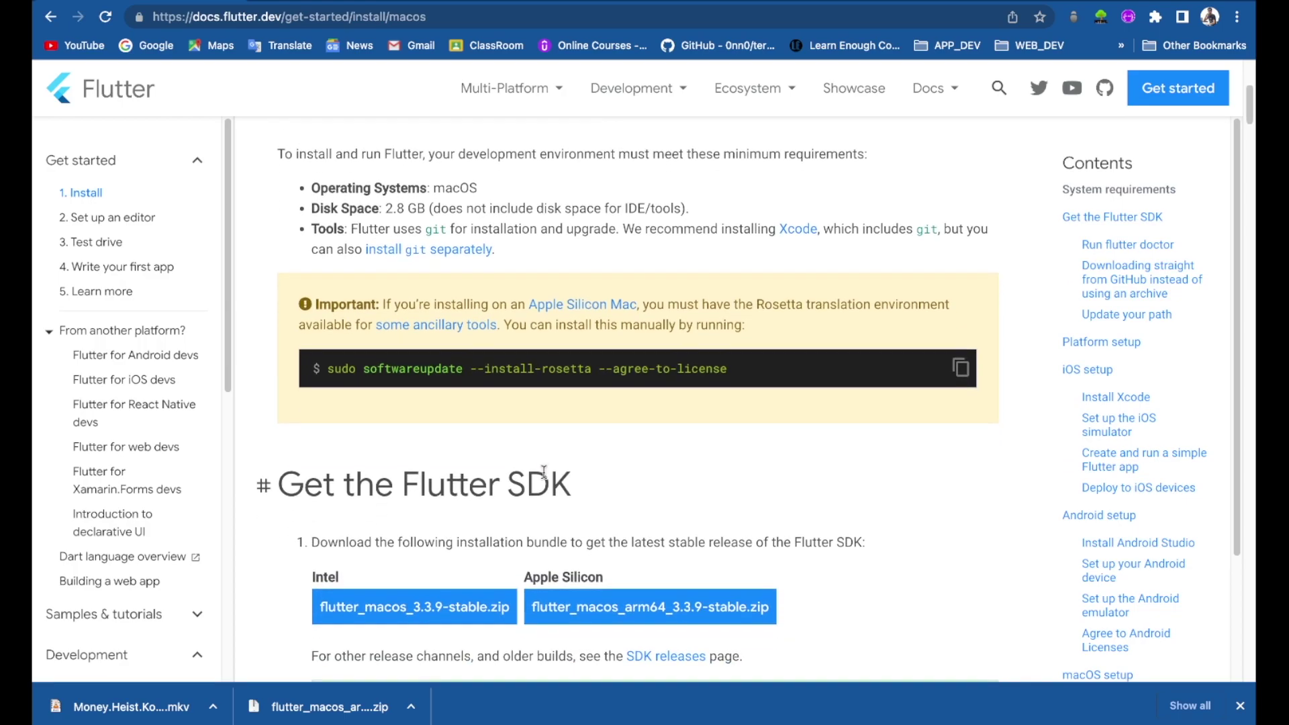
scroll(543, 472, down, 1)
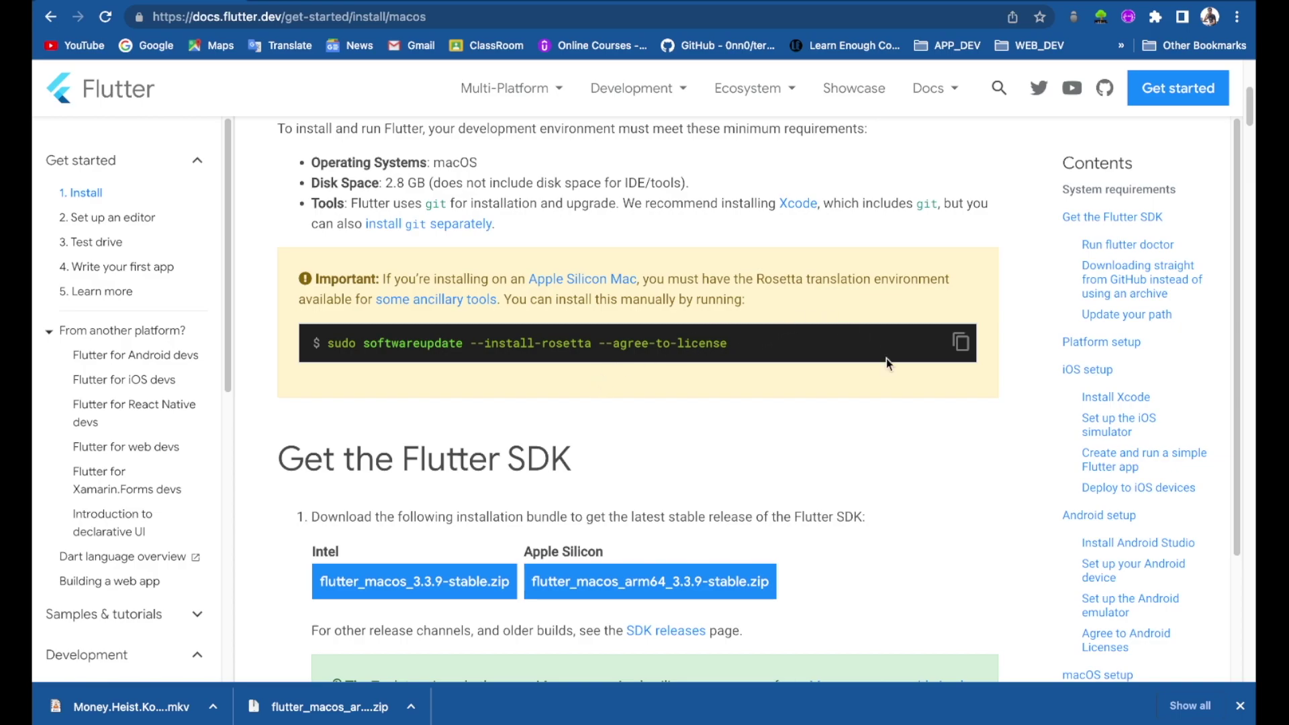
click(961, 343)
- Show the desktop and launch Terminal through a Spotlight search
key(F11)
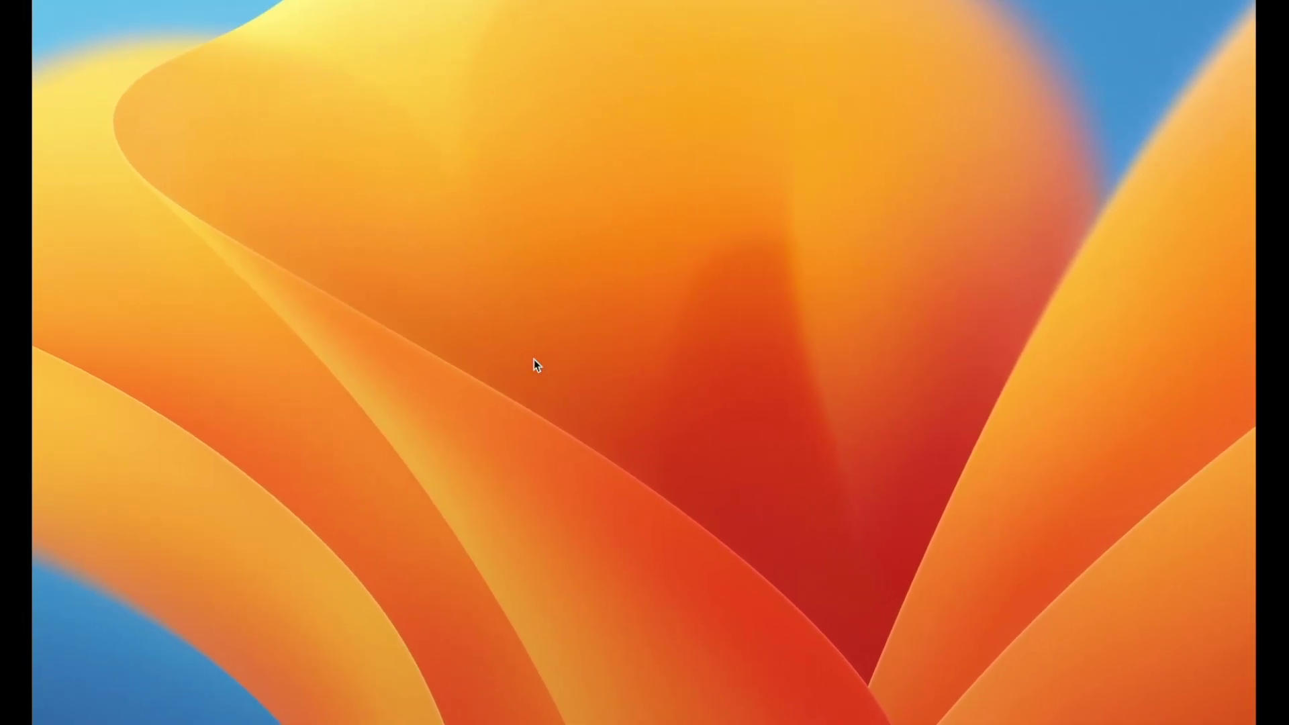
key(super+space)
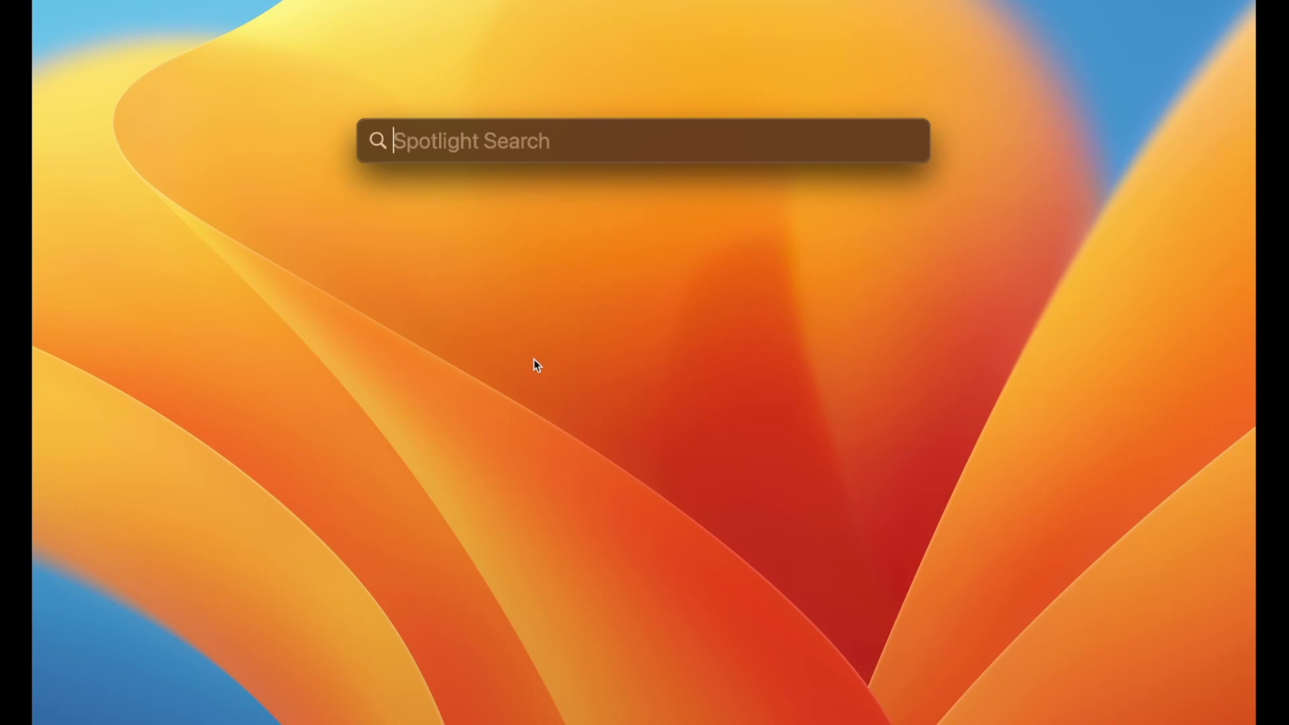
text(ter)
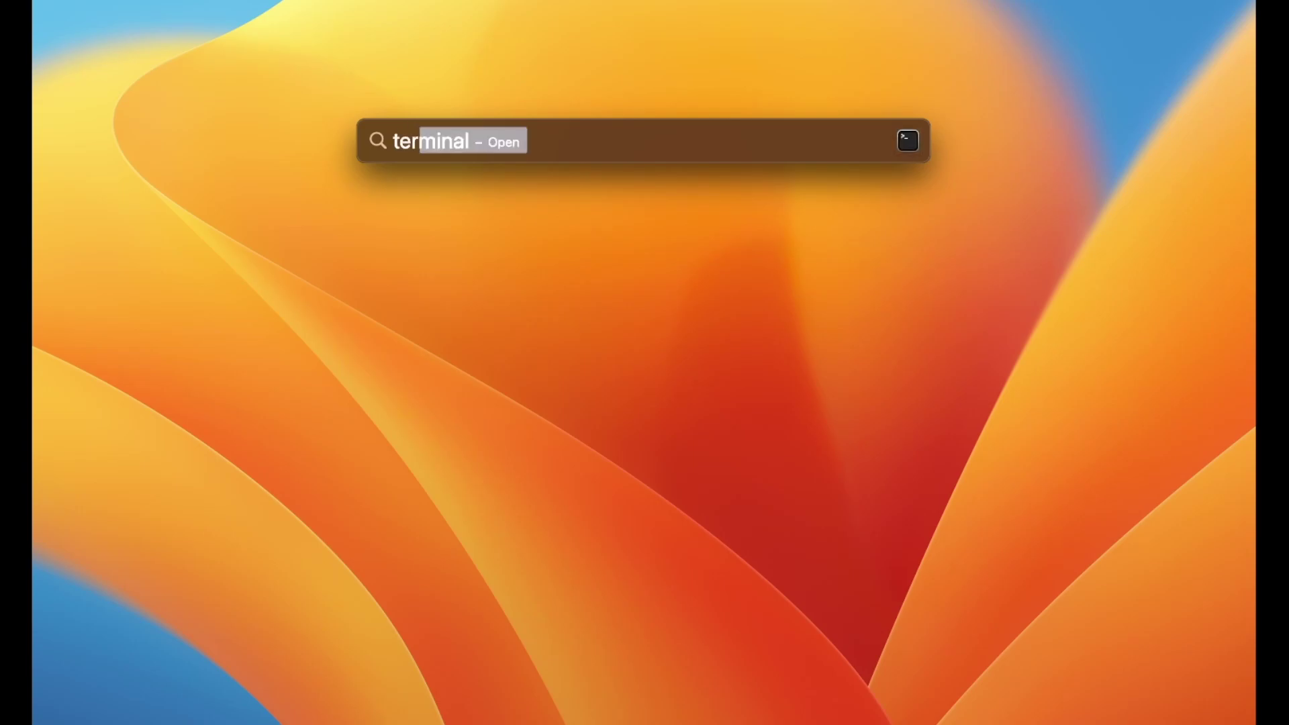
key(Return)
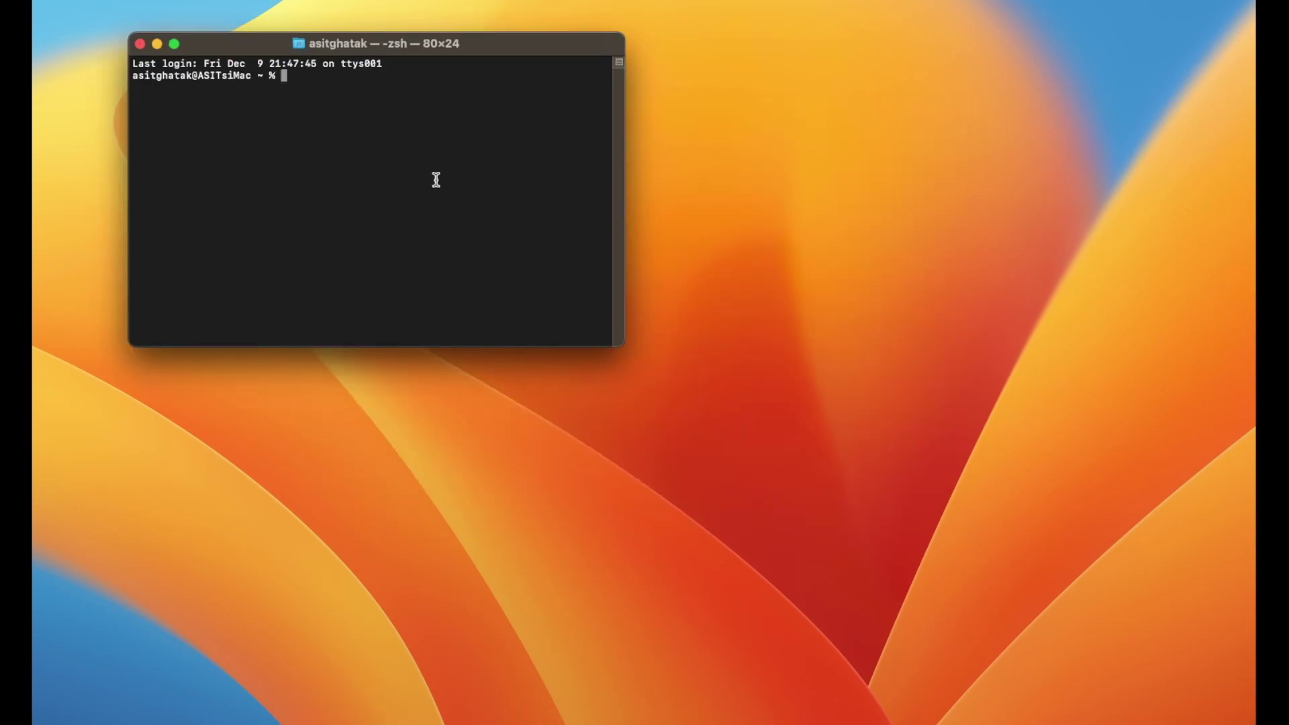
- Enlarge the Terminal window, run sudo softwareupdate --install-rosetta --agree-to-license, and authorise it with the account password
key(super+v)
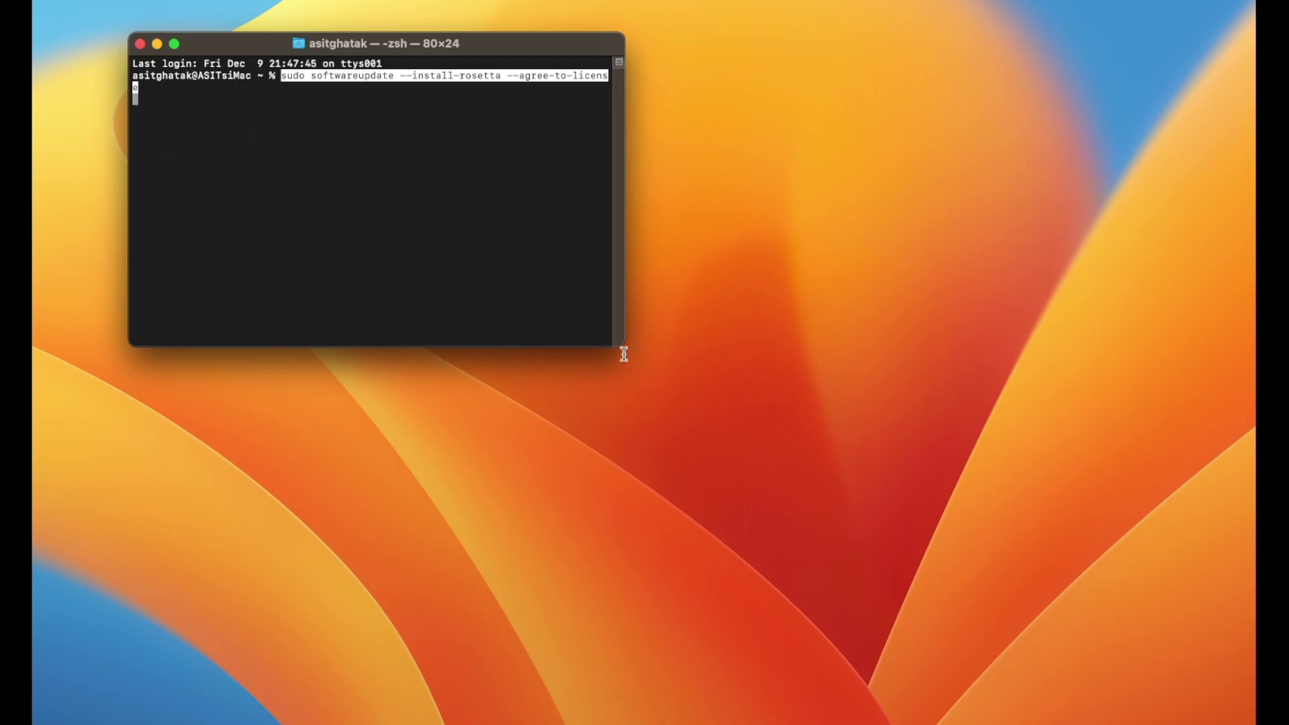
drag(621, 345, 946, 677)
key(Return)
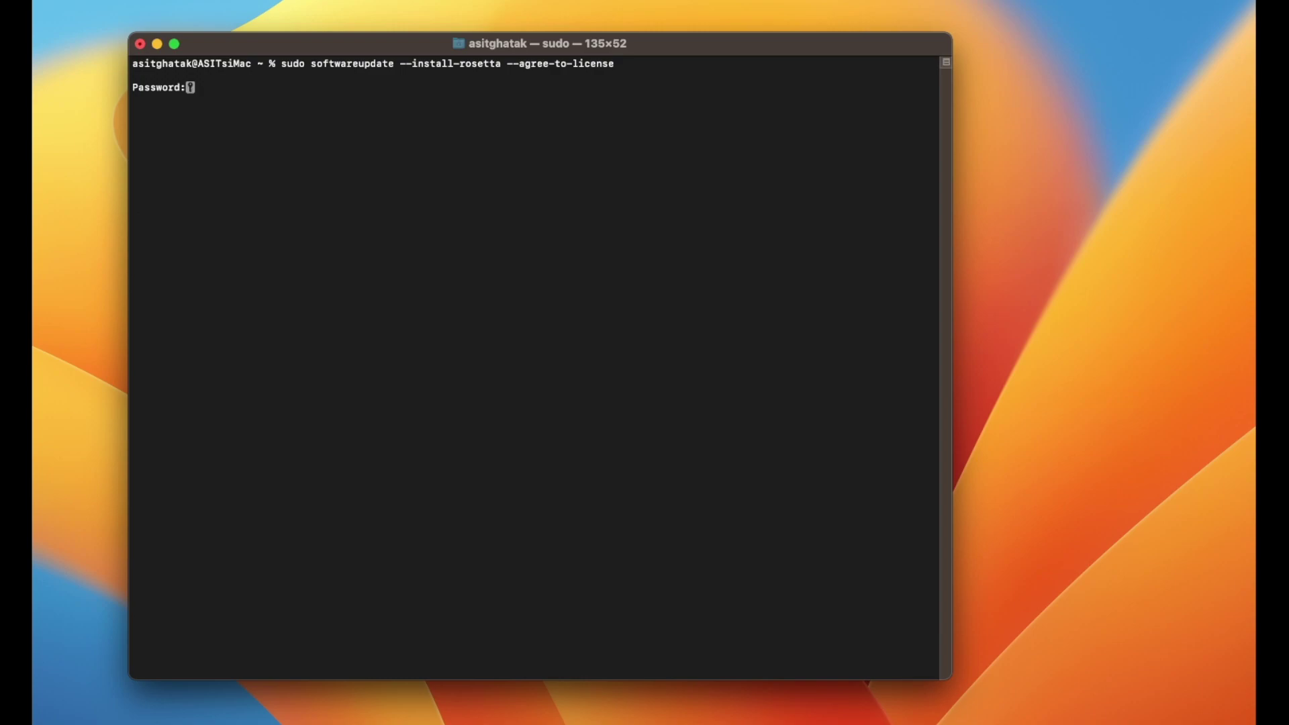
key(Return)
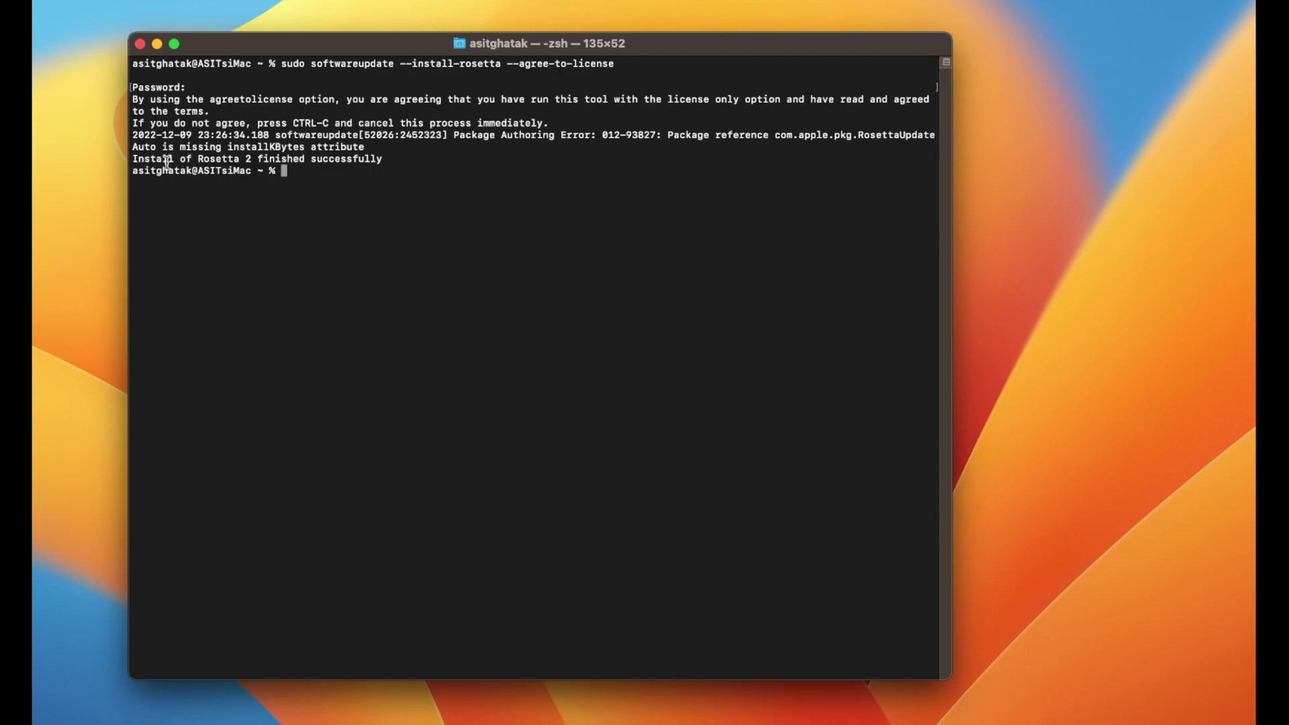
- Highlight the Rosetta 2 installation result line, then move the Terminal window into the screen corner and narrow it to about half the screen width
drag(133, 159, 394, 159)
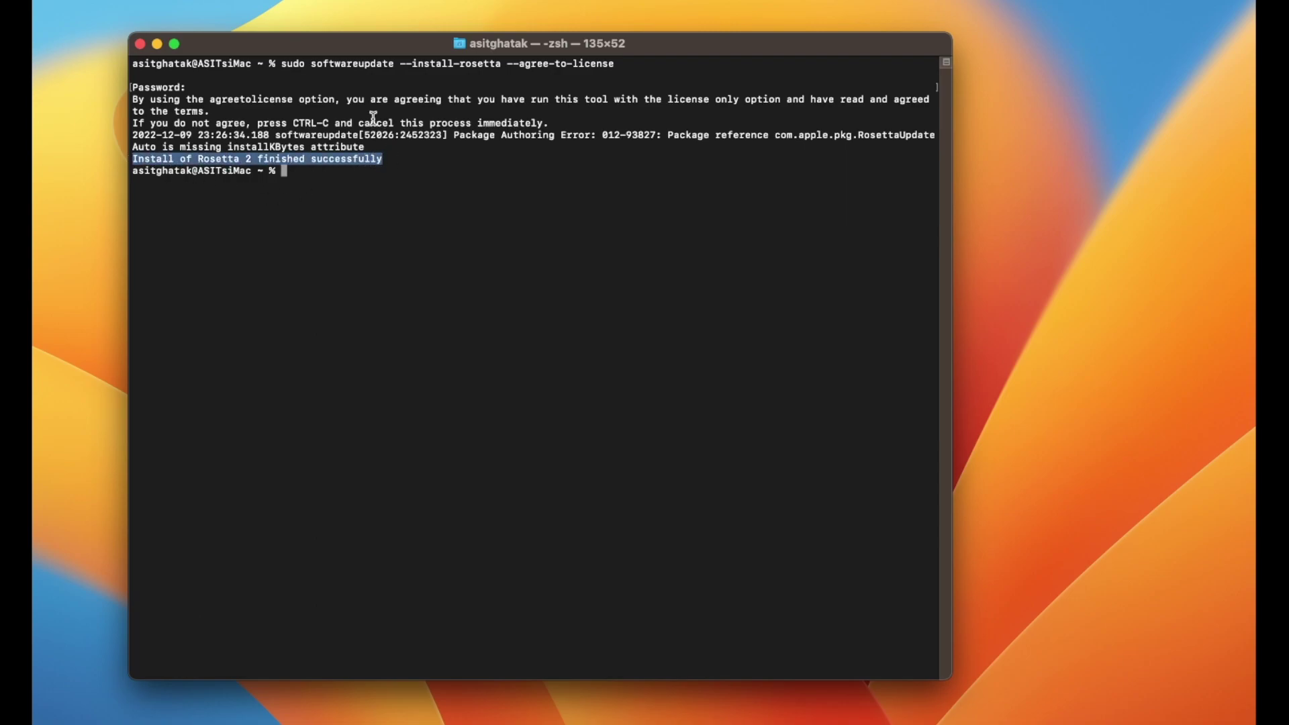
drag(228, 47, 132, 3)
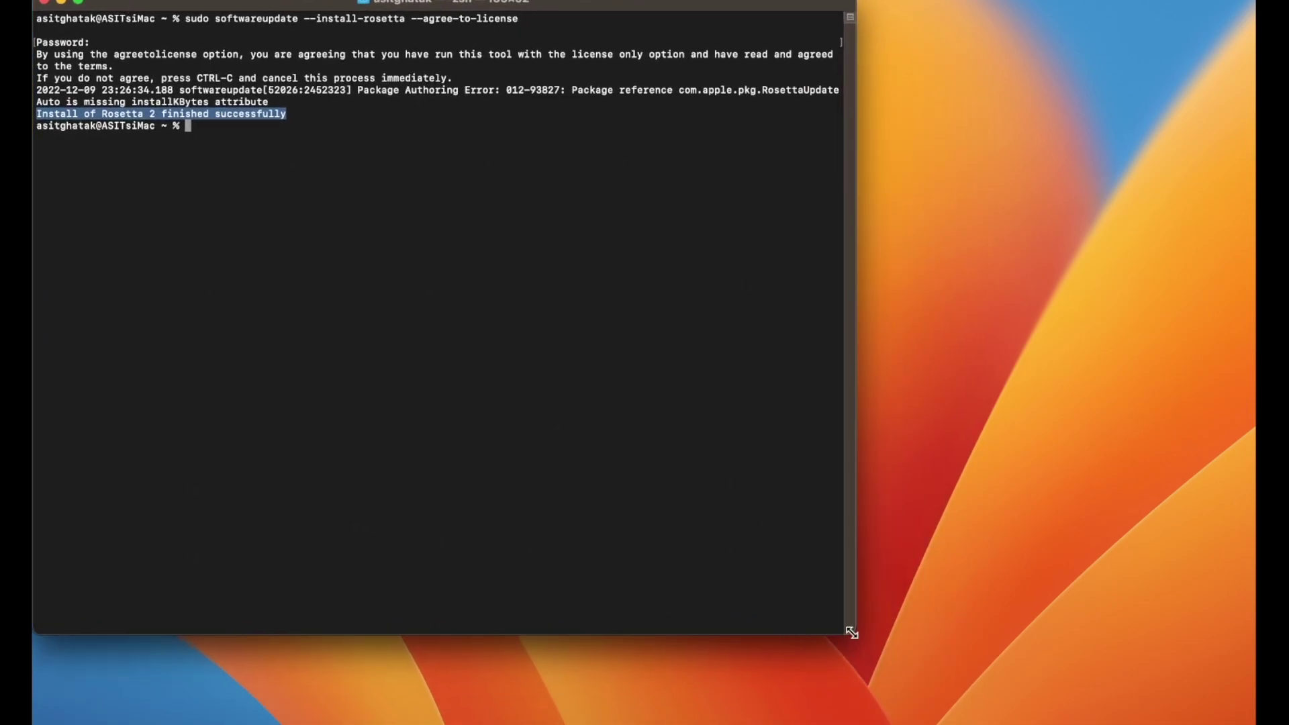
drag(851, 633, 609, 722)
- Switch back to Chrome and examine the Intel and Apple Silicon bundles in the Get the Flutter SDK section
click(461, 545)
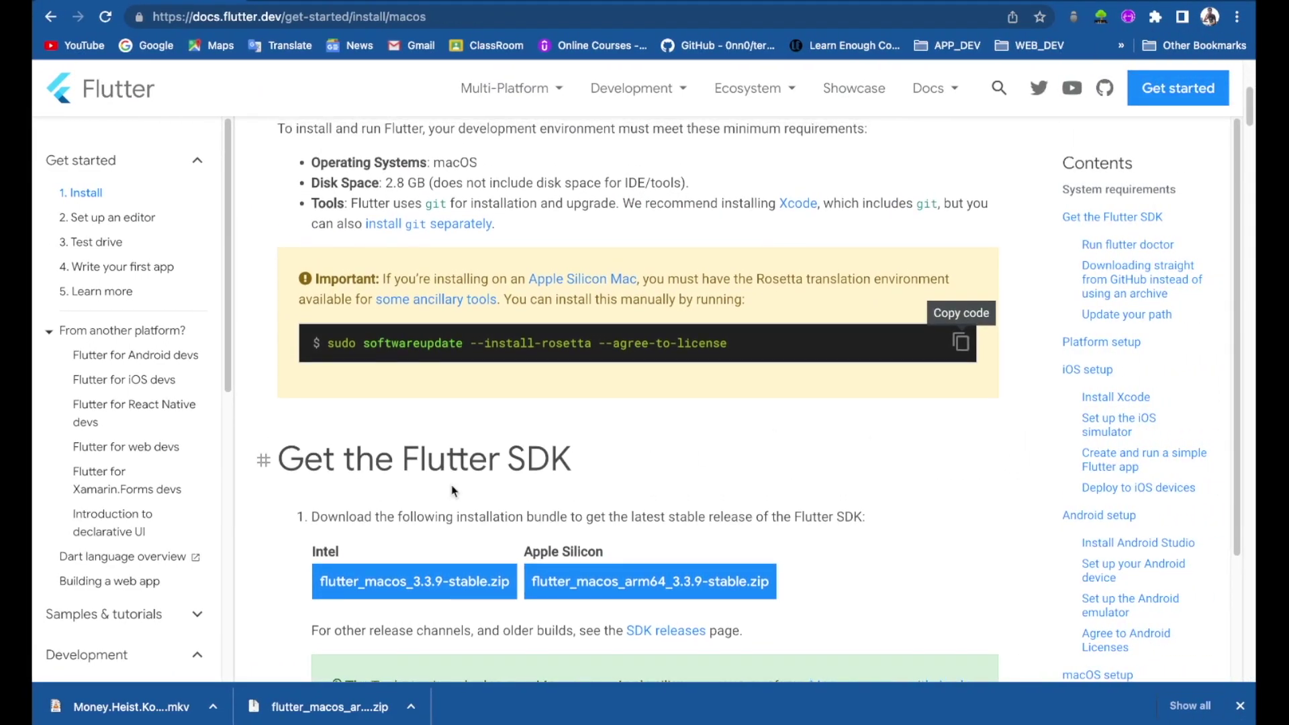
scroll(452, 490, down, 3)
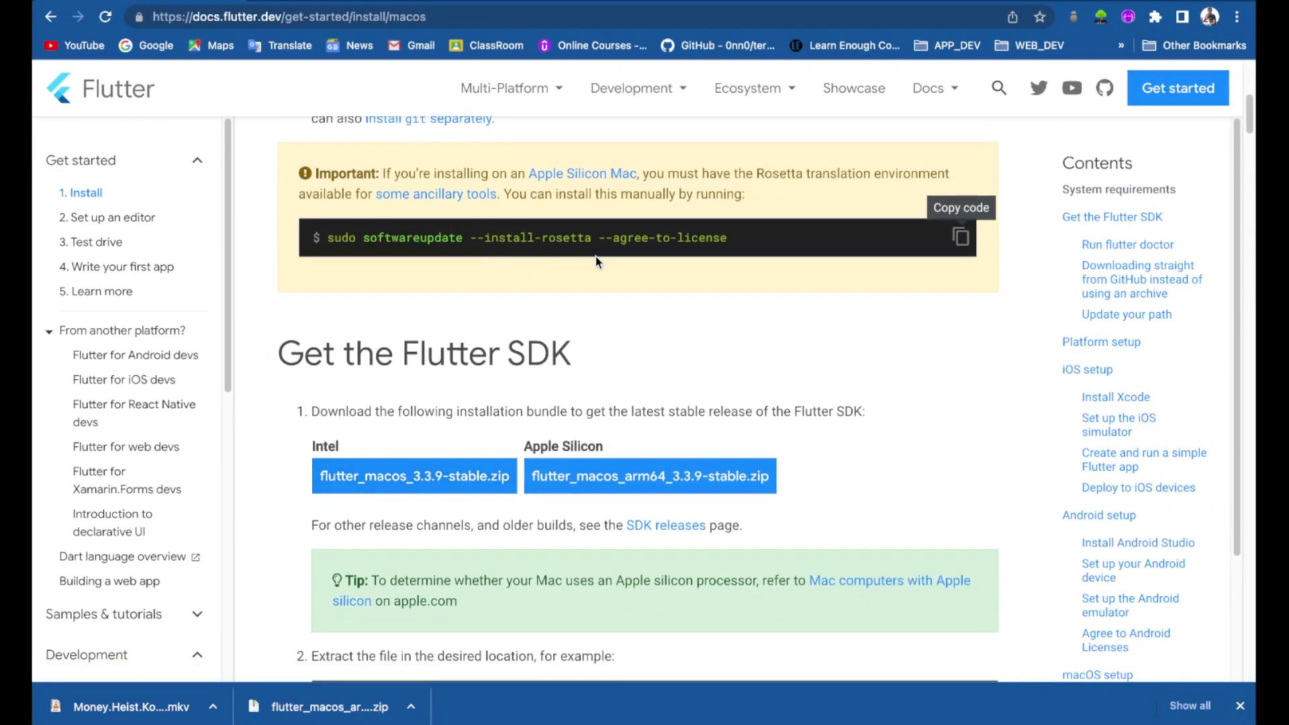
scroll(512, 438, down, 3)
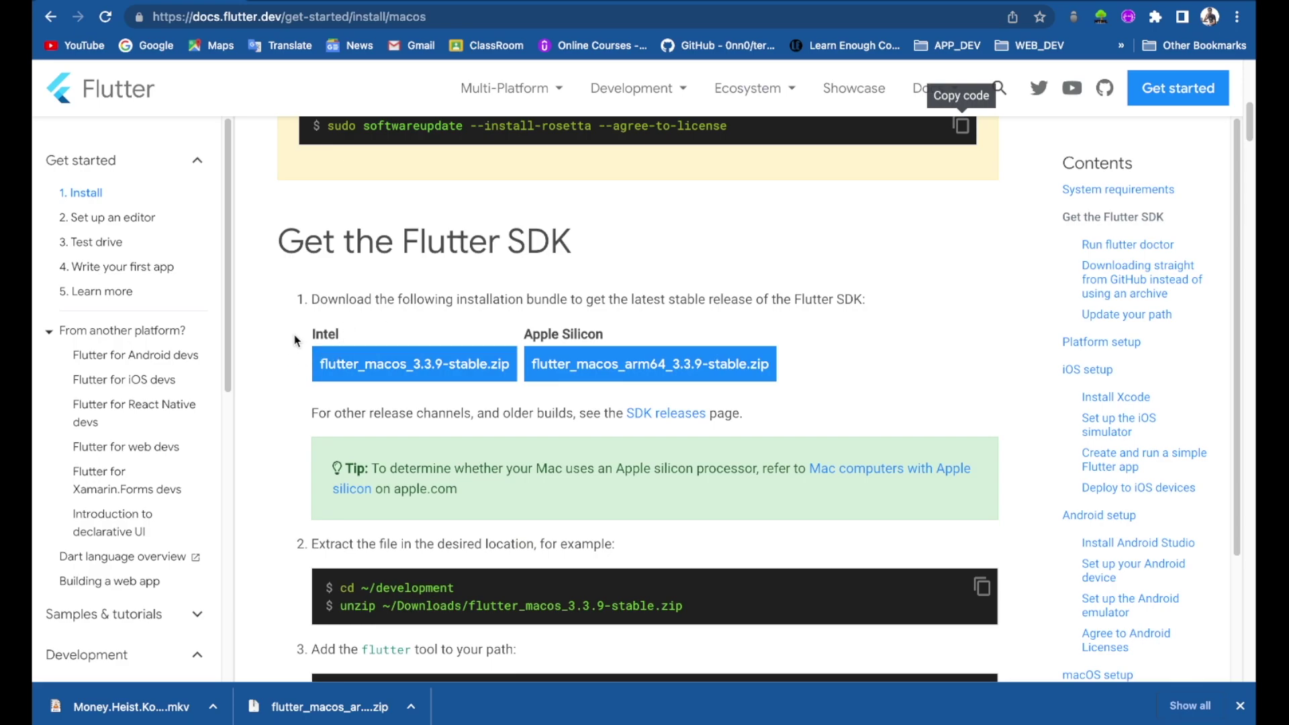
scroll(618, 294, down, 1)
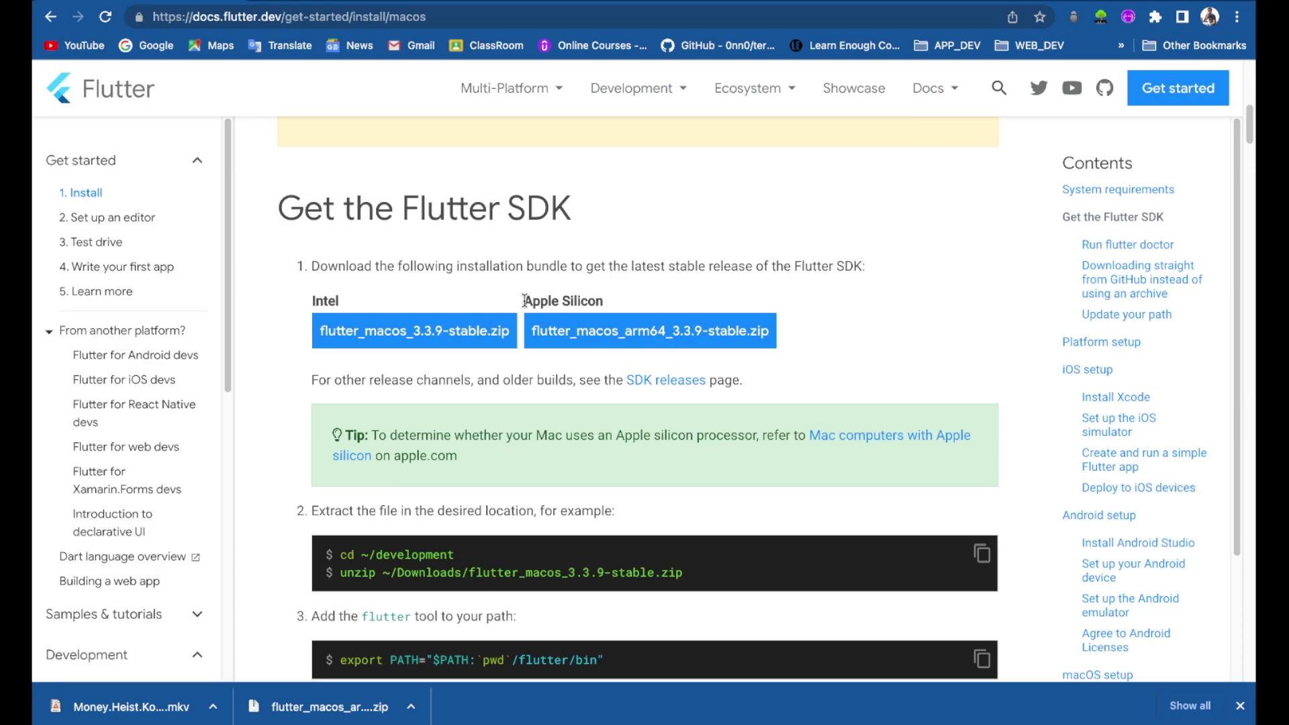
drag(524, 300, 620, 307)
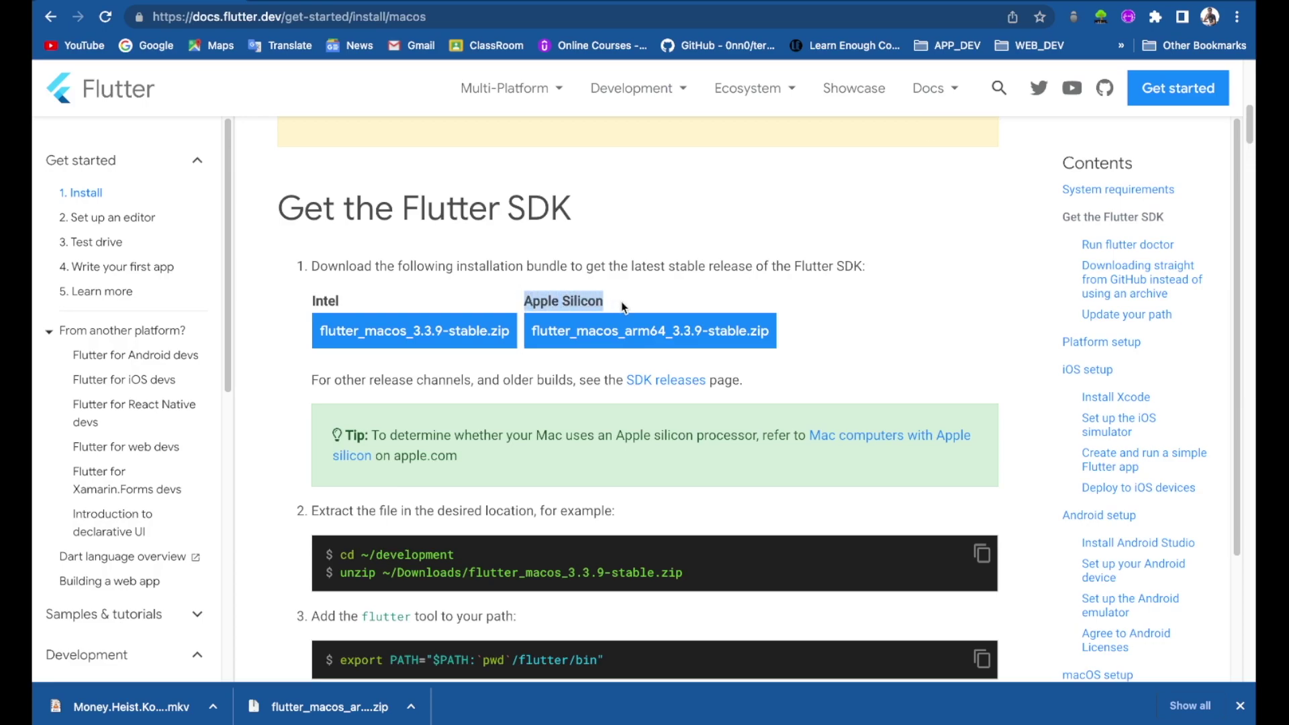
click(662, 300)
scroll(604, 268, down, 3)
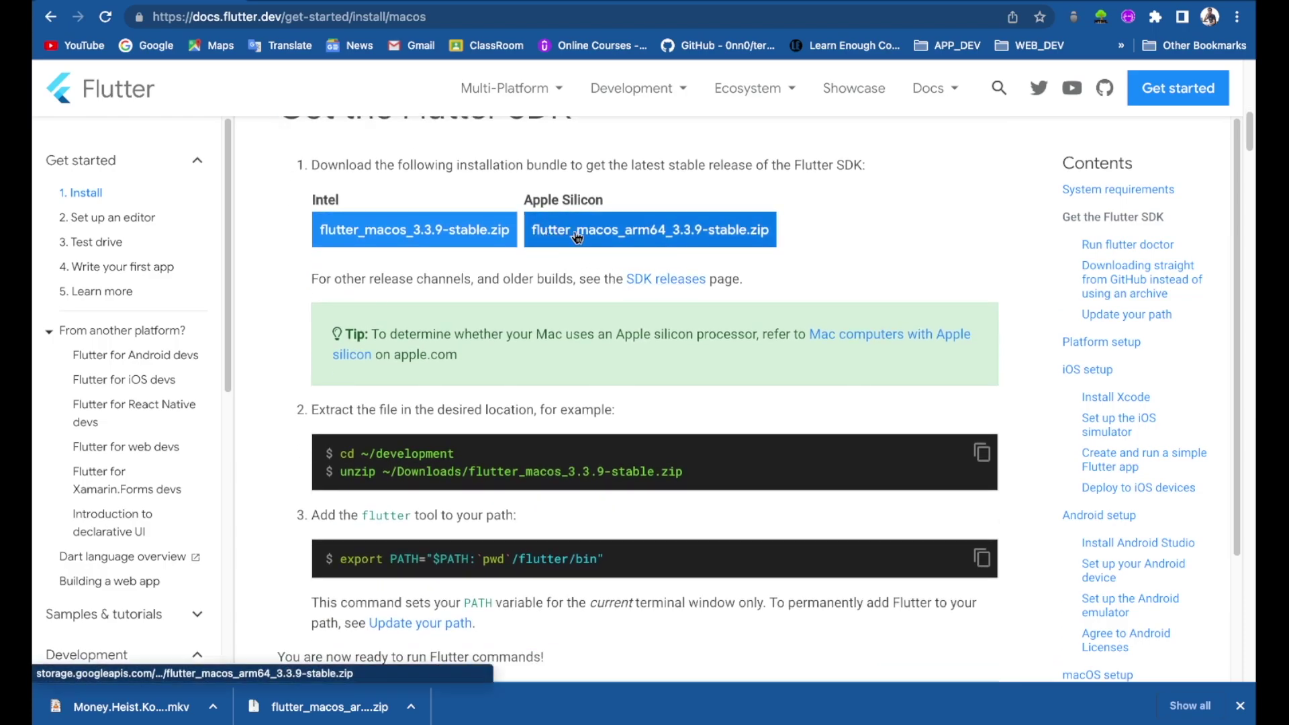
- Try to download the Apple Silicon bundle flutter_macos_arm64_3.3.9-stable.zip
click(656, 242)
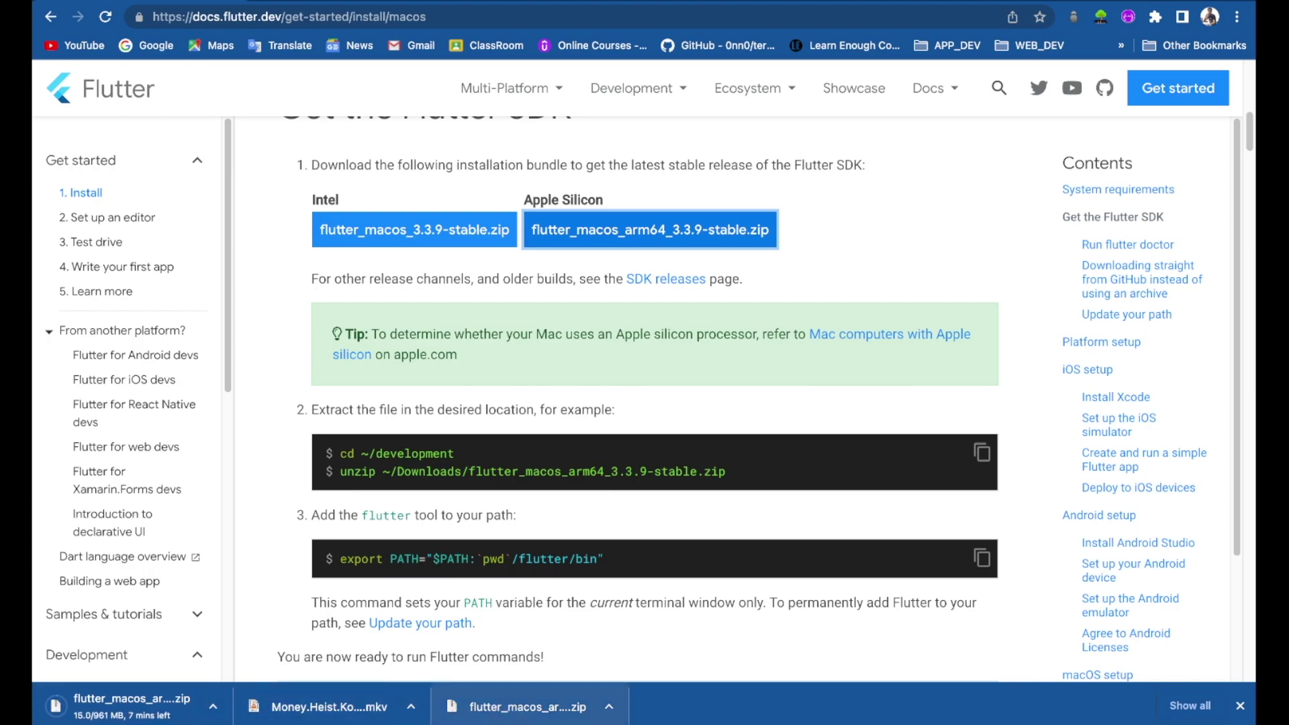
click(213, 706)
click(232, 710)
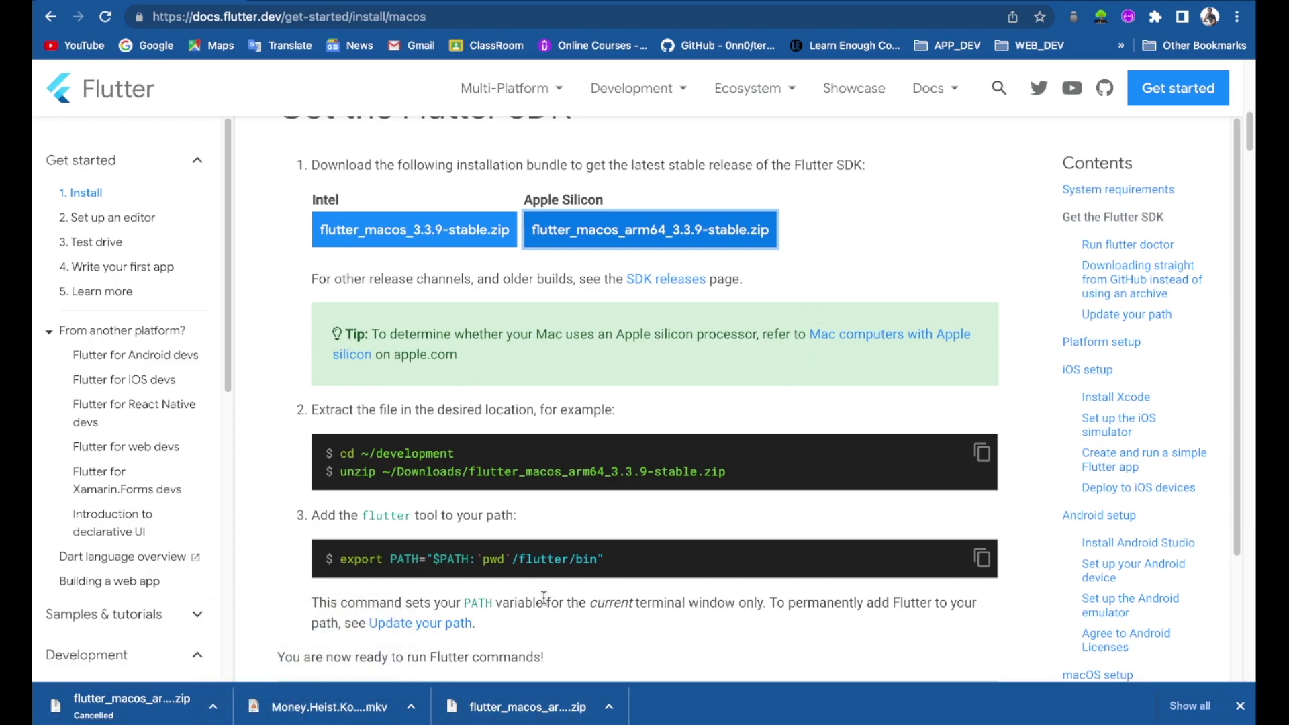
click(1240, 706)
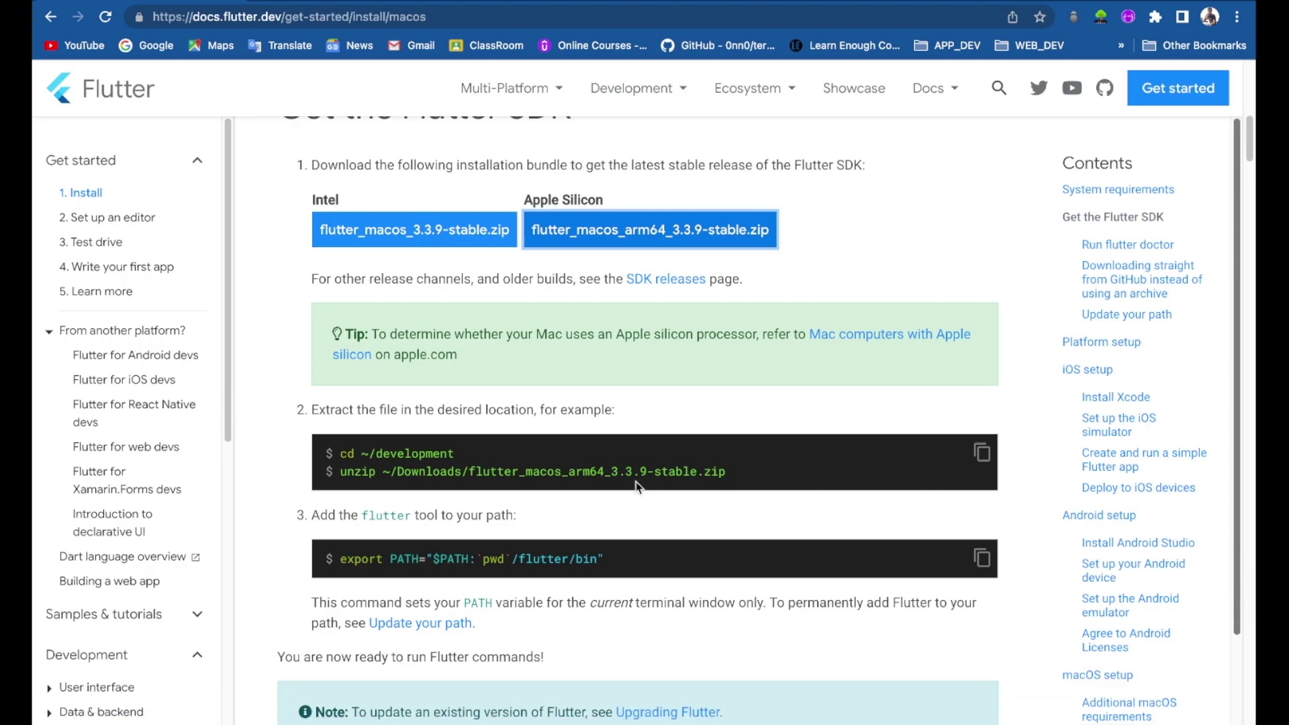
- Examine the instructions for extracting the SDK archive to the desired location, then switch back to Terminal
scroll(467, 443, down, 1)
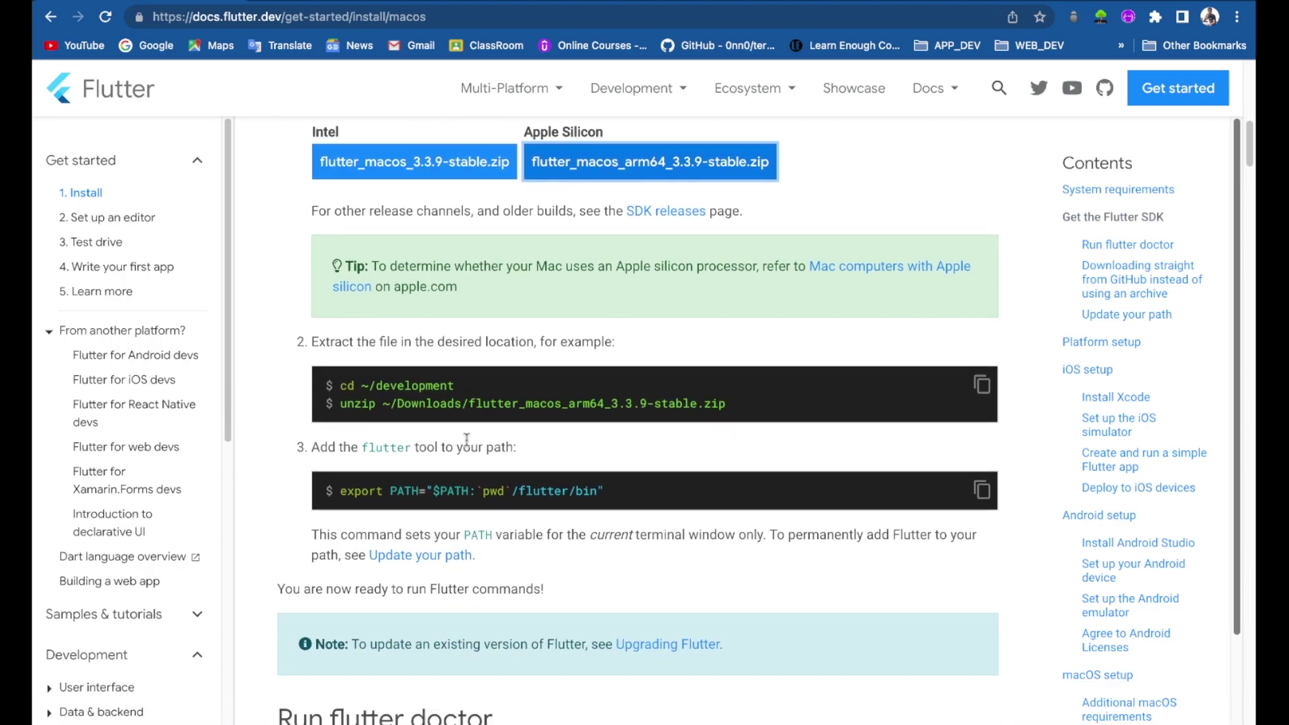
drag(301, 349, 646, 359)
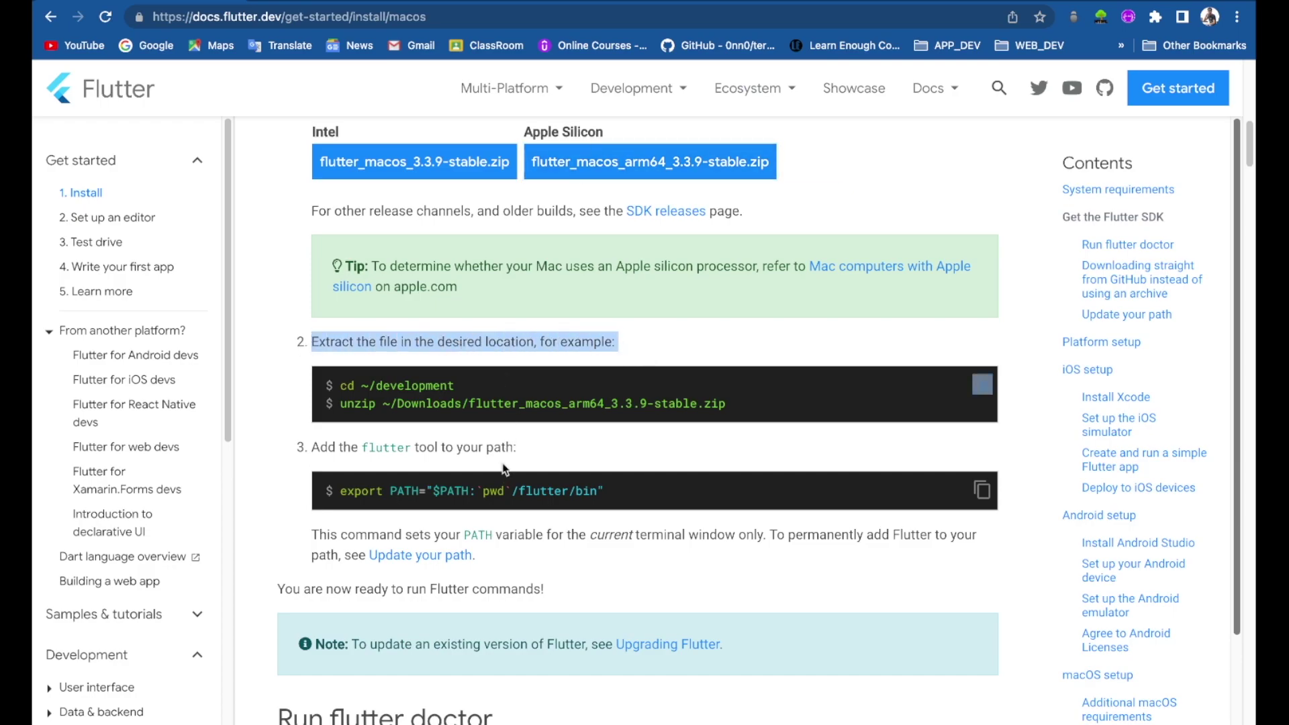
click(550, 403)
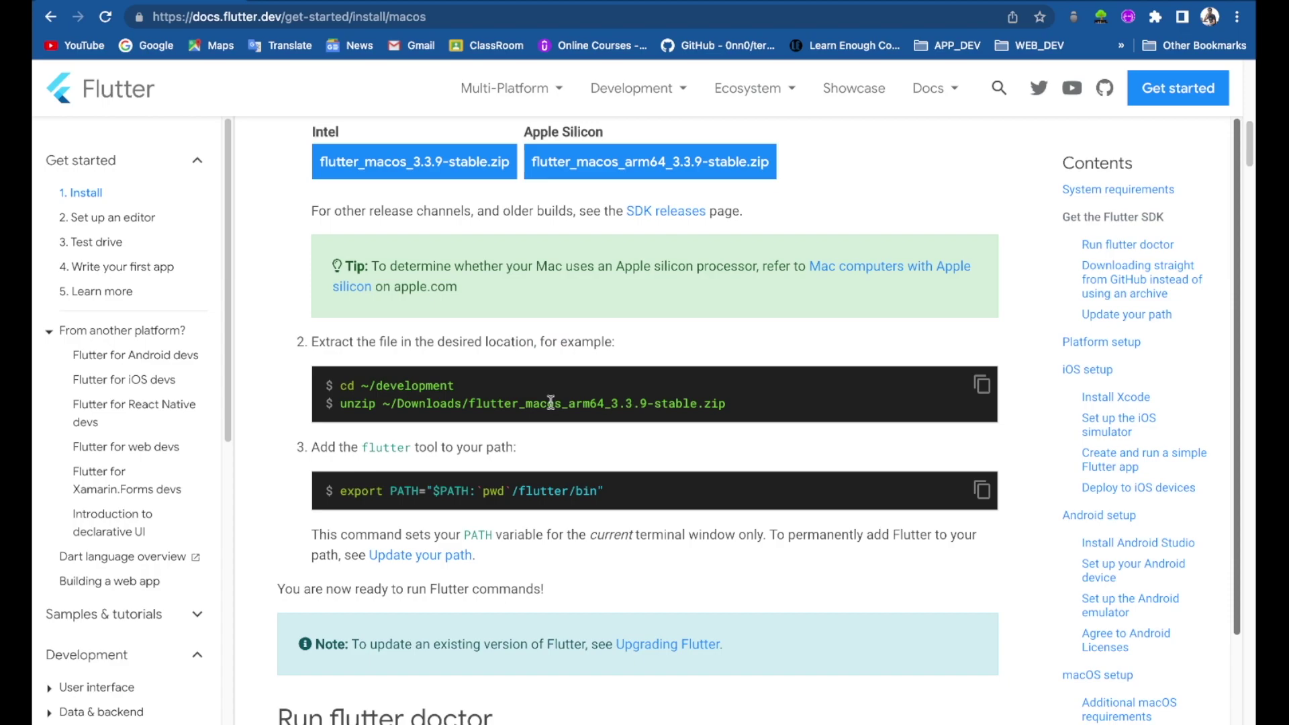
key(ctrl+Left)
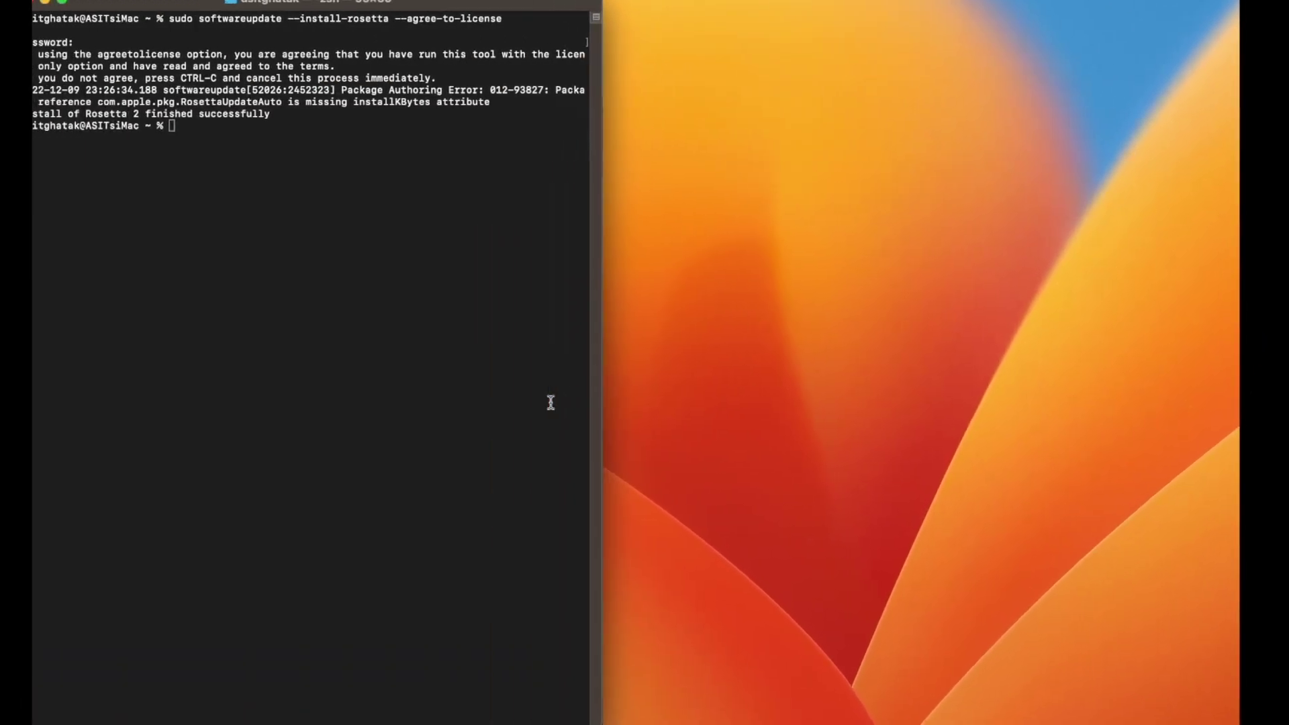
- Switch to Finder, extract flutter_macos_arm64_3.3.9-stable.zip in the Downloads folder, and place the extracted flutter folder beside the archive
mouse_move(33, 46)
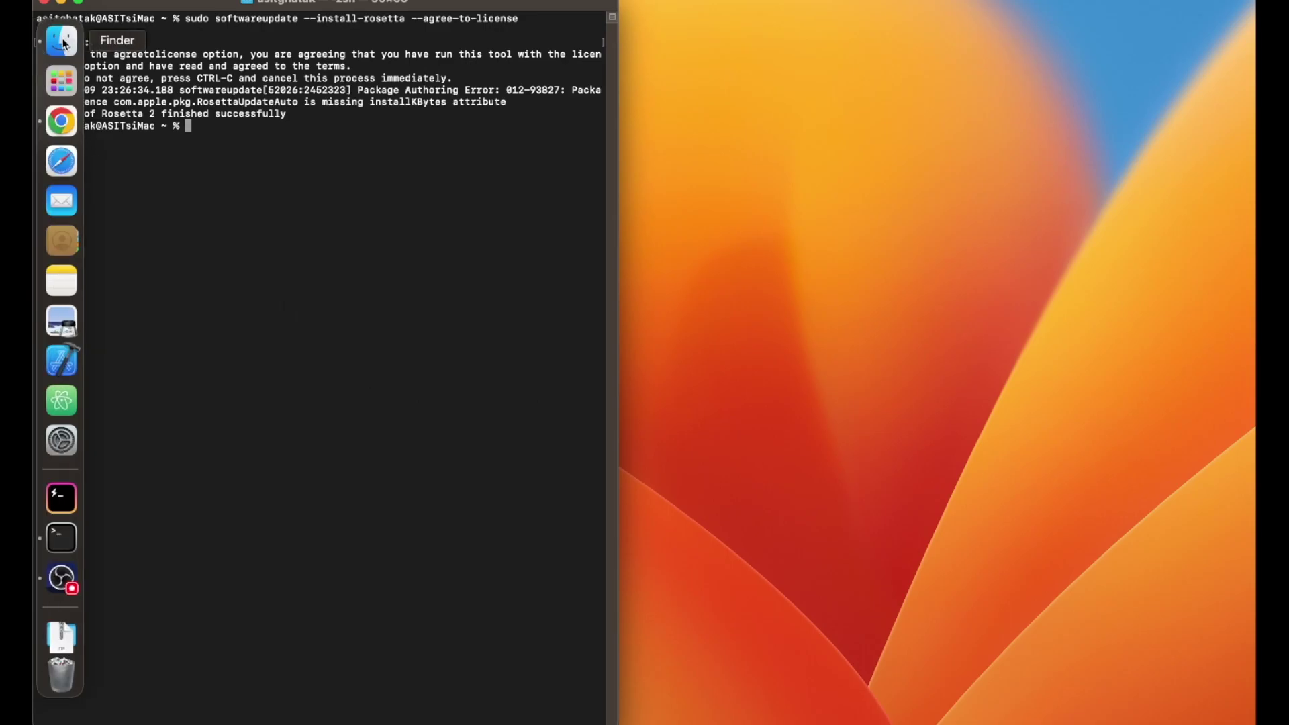
click(63, 42)
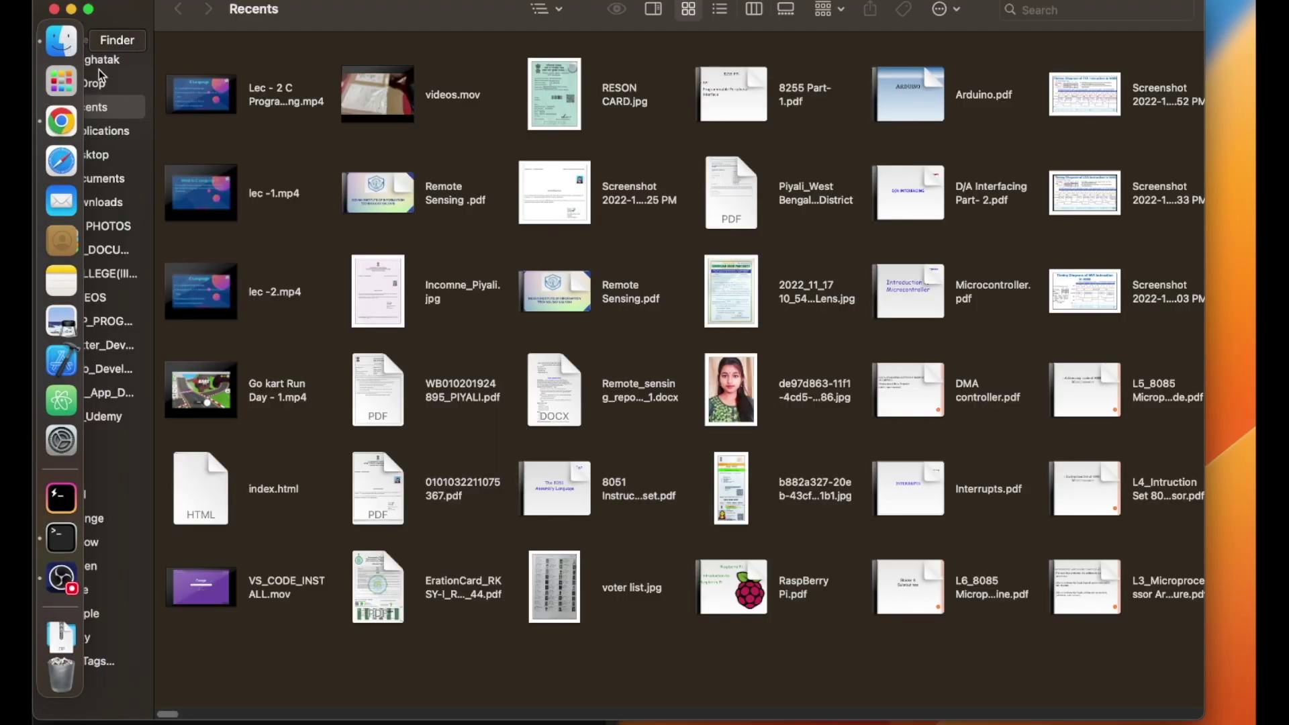
click(95, 202)
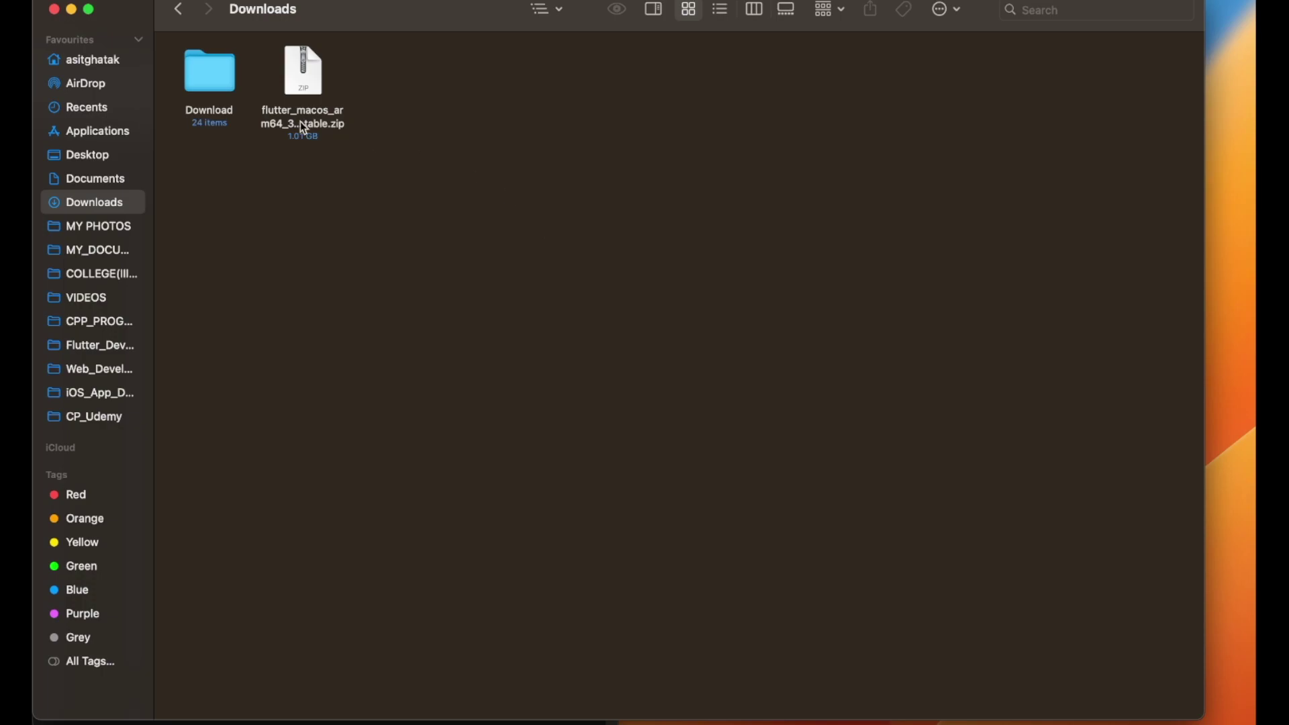
double_click(304, 79)
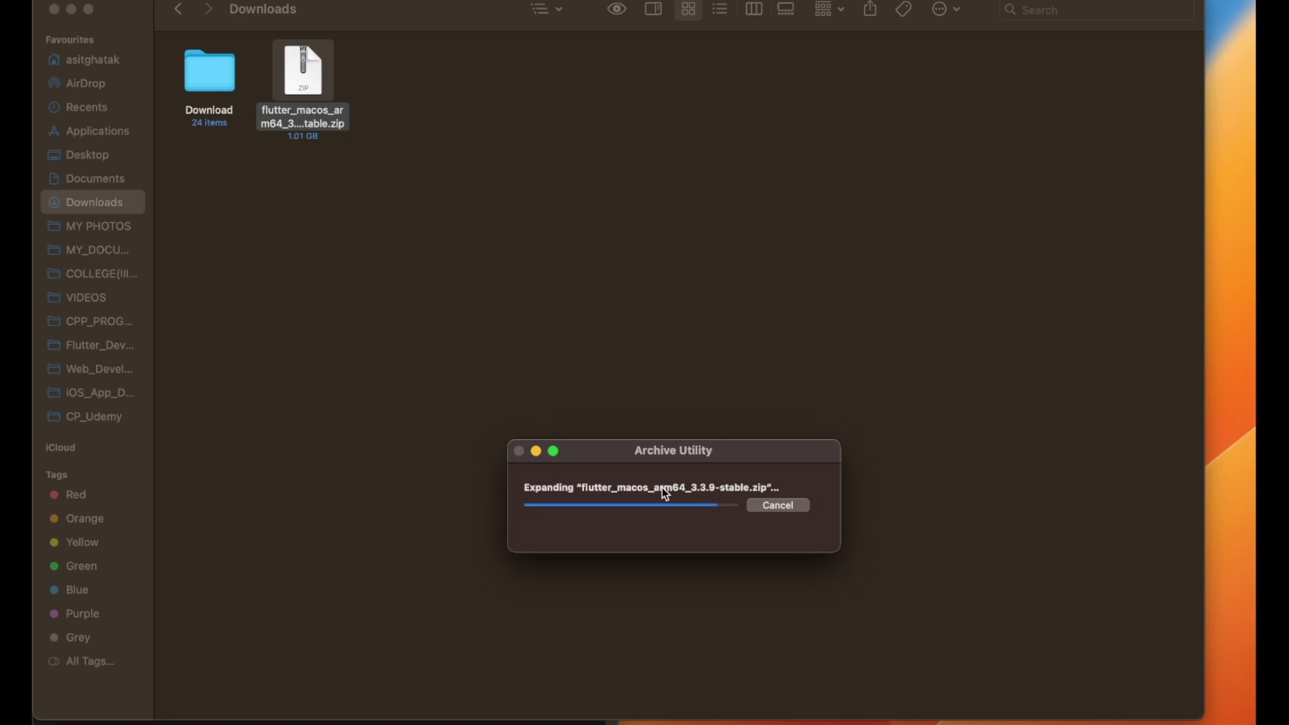
drag(321, 107, 412, 99)
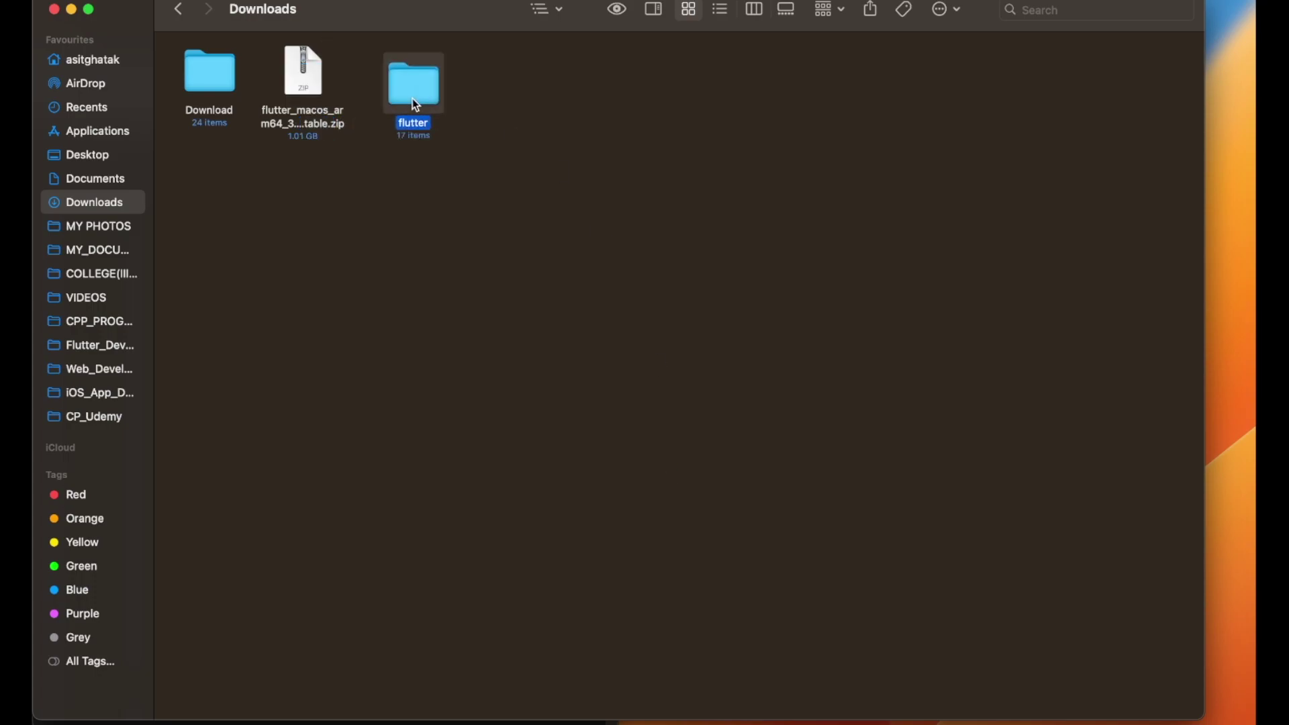
- Delete the Flutter zip archive from Downloads and place the narrowed Finder window beside the Terminal window
click(303, 75)
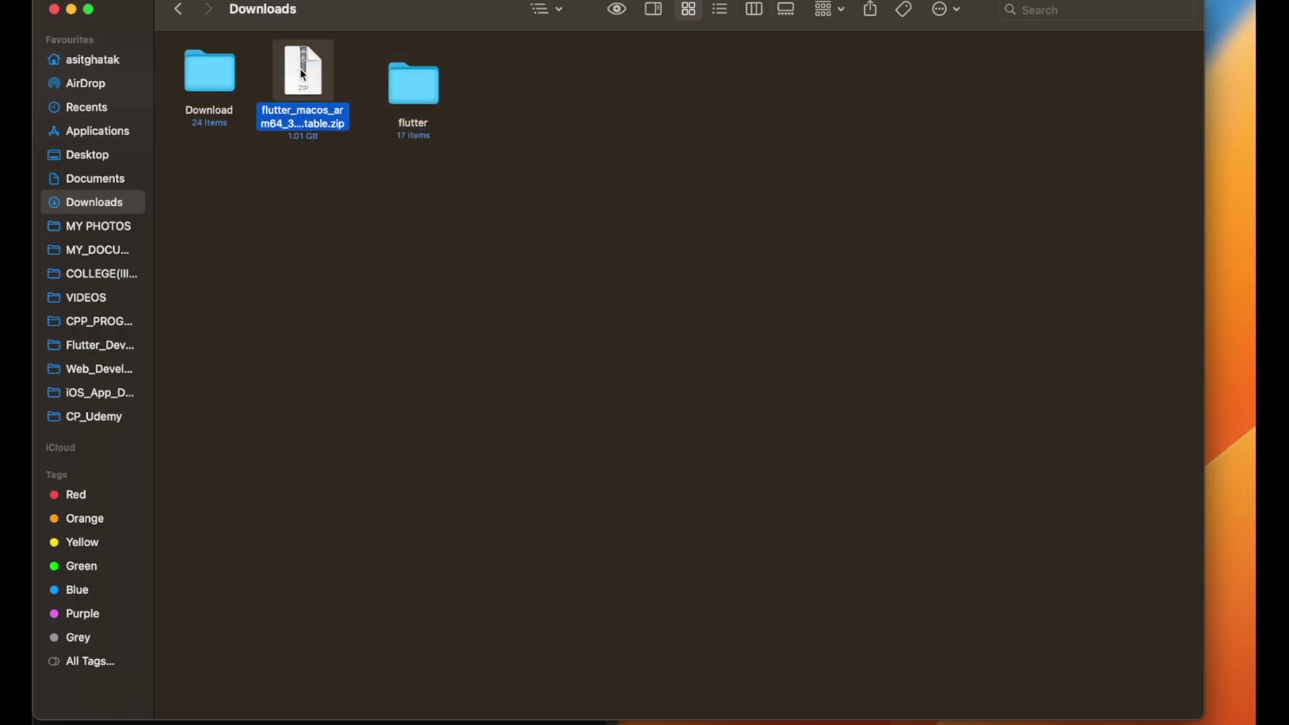
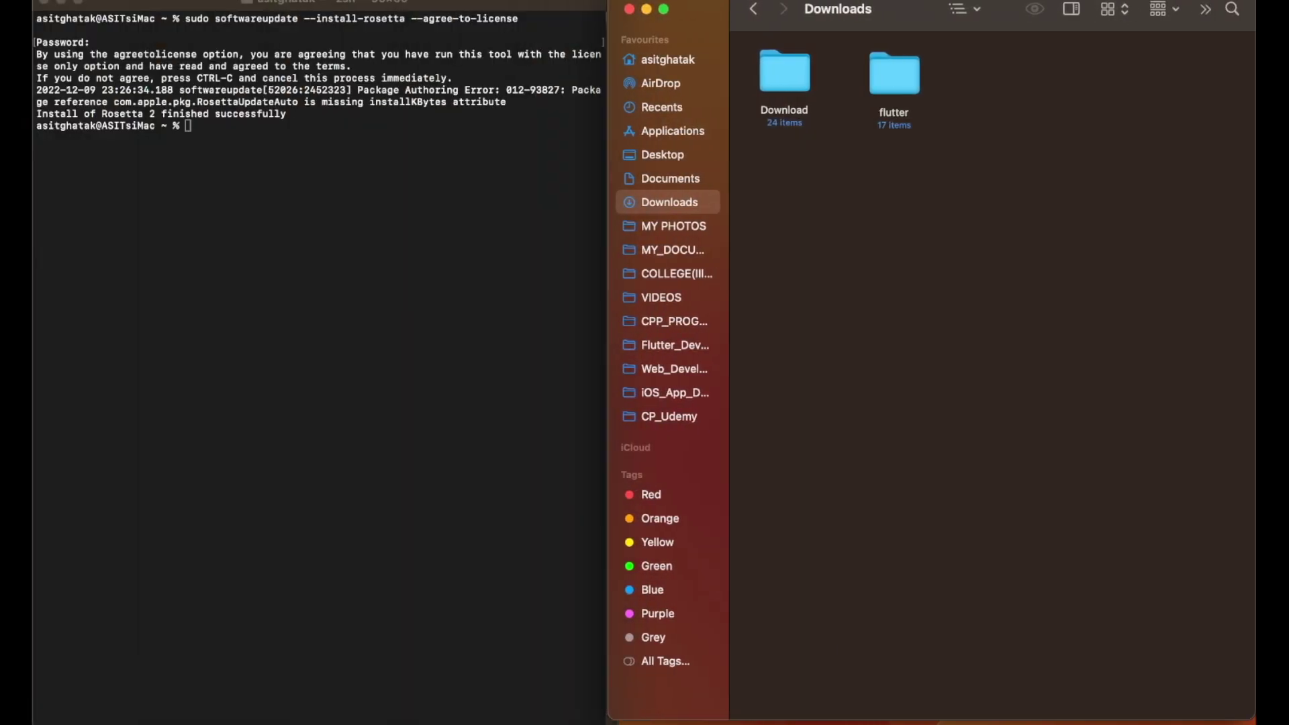
drag(606, 712, 625, 722)
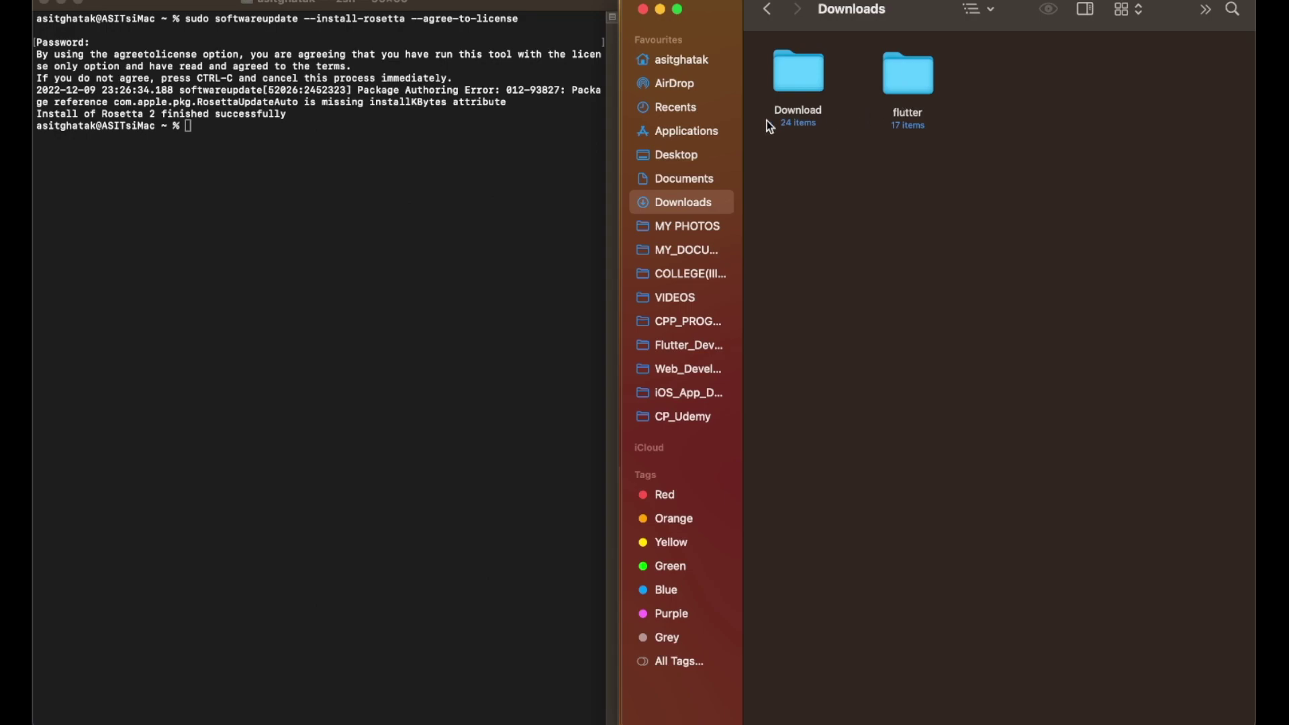
- Create a new folder named flutterDev in the user's home folder
click(680, 60)
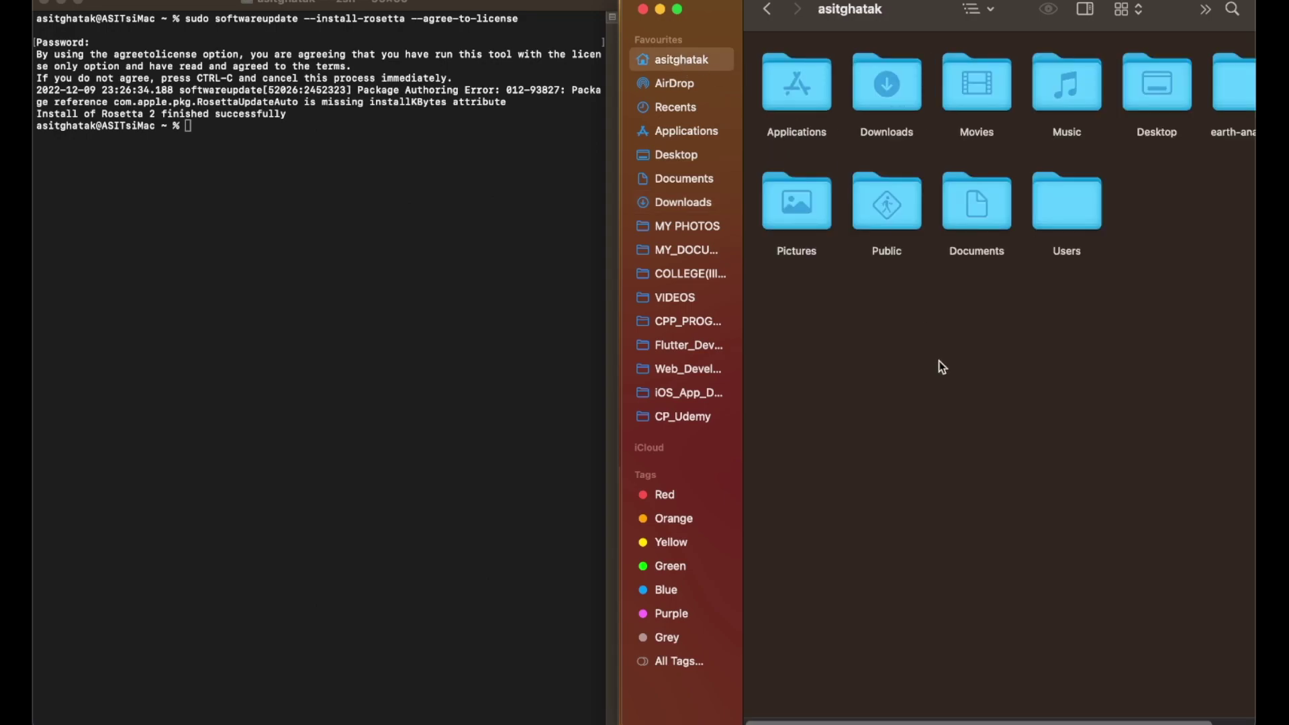
scroll(1107, 262, right, 2)
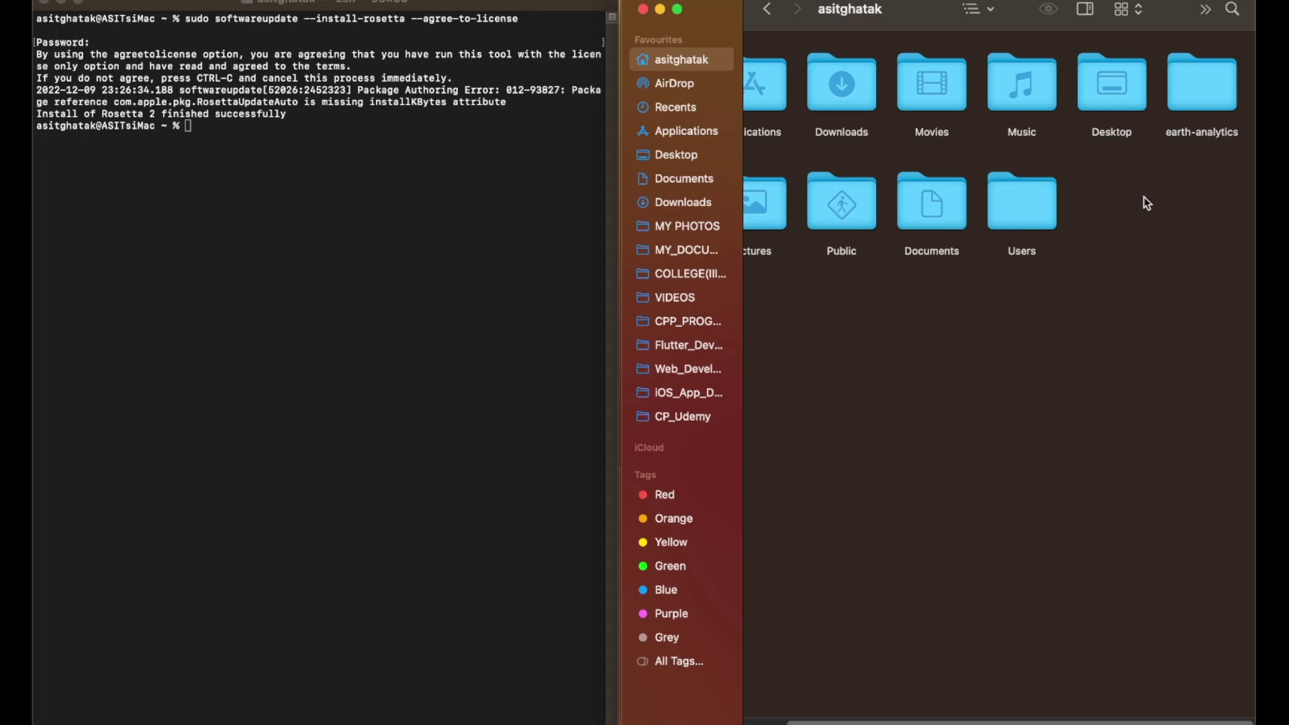
key(super+shift+n)
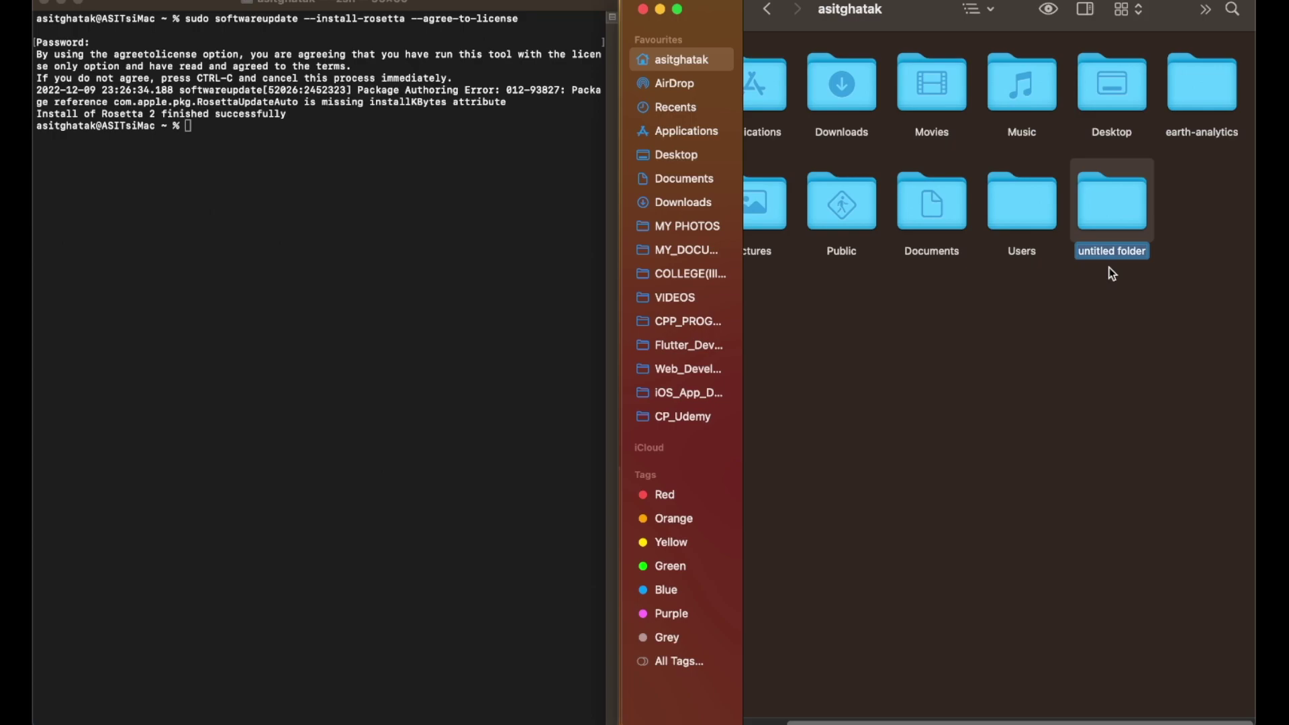
text(f)
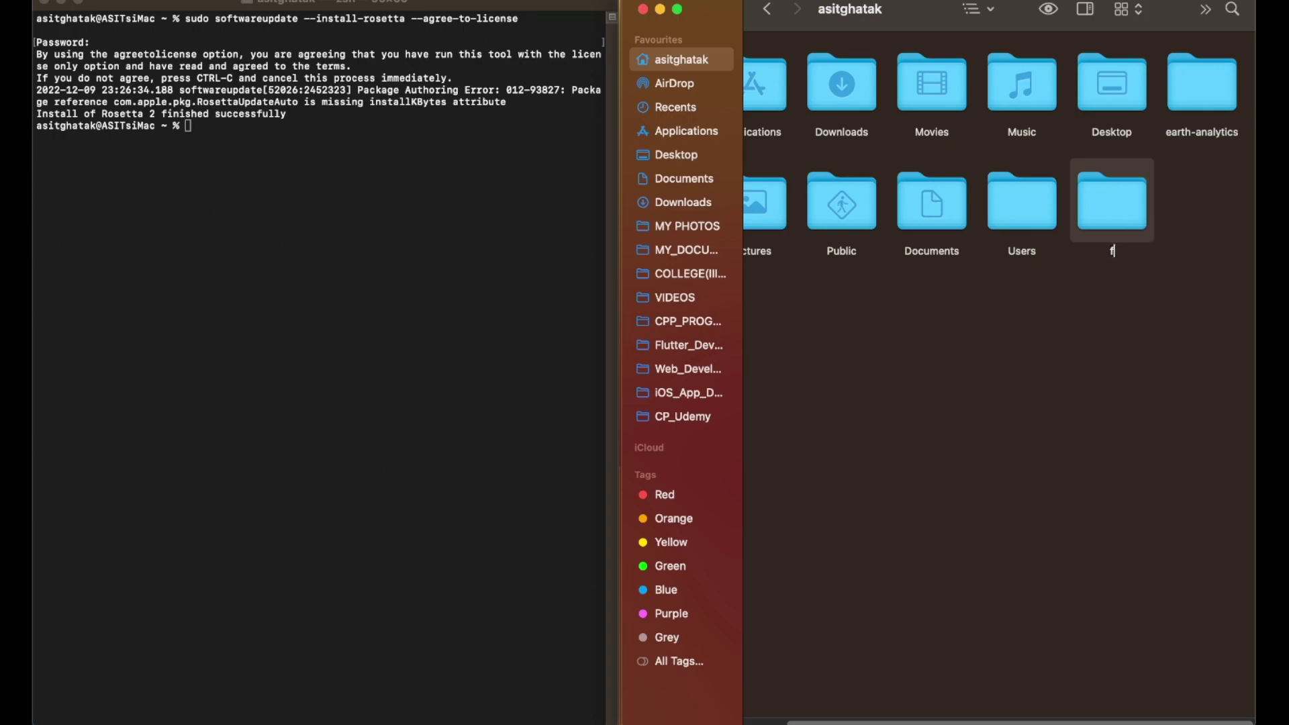
text(lutterDEV)
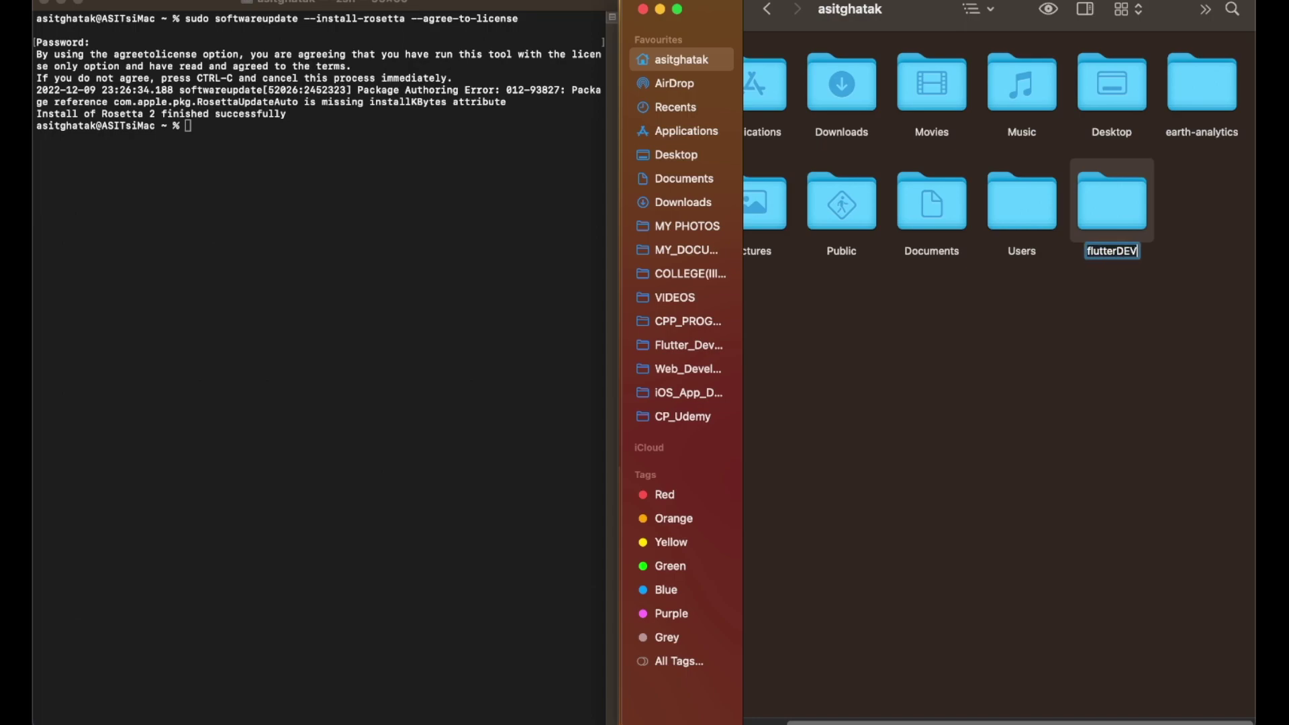
key(BackSpace)
key(BackSpace)
text(ev)
key(Return)
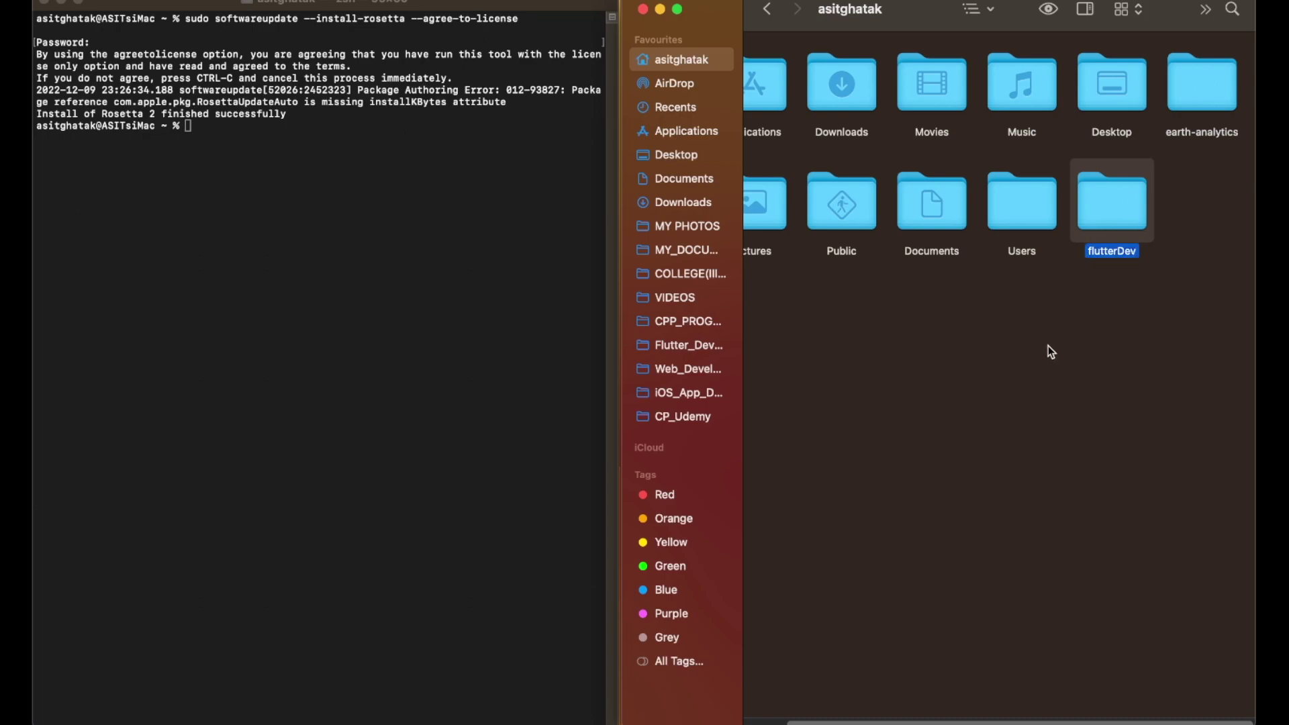
click(1054, 357)
scroll(1076, 296, left, 2)
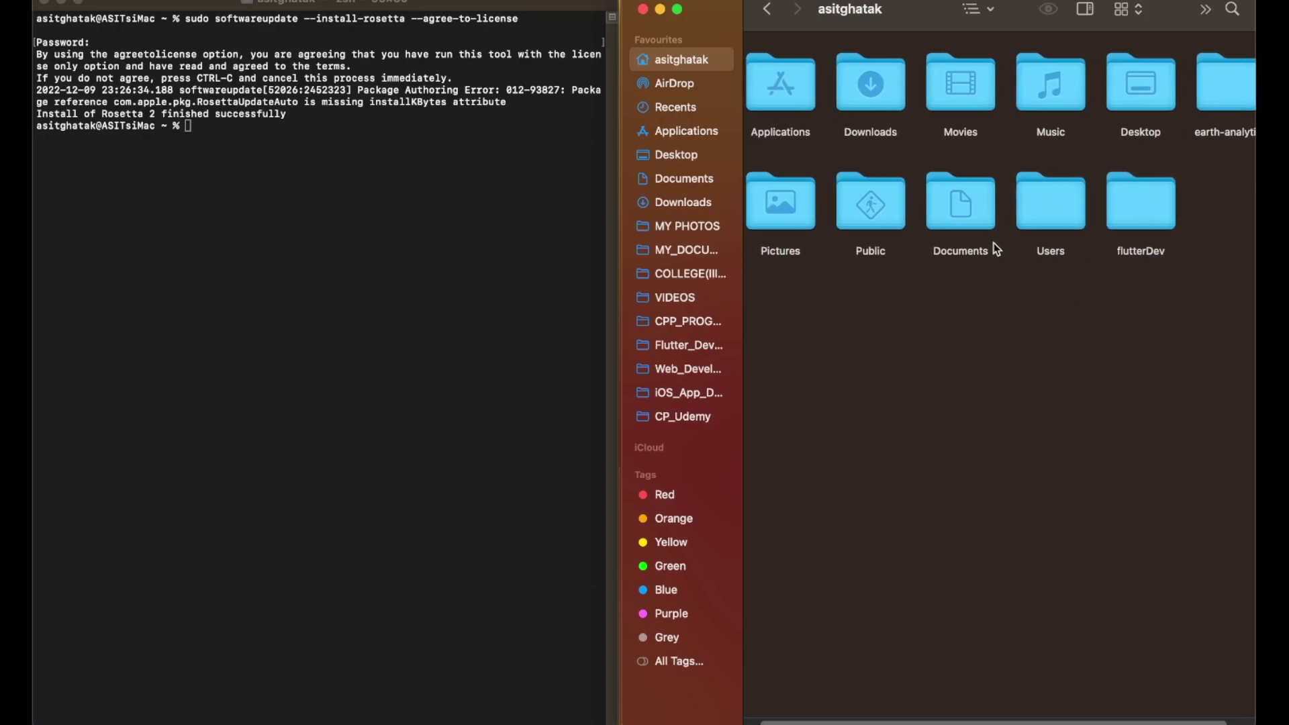
scroll(993, 243, right, 2)
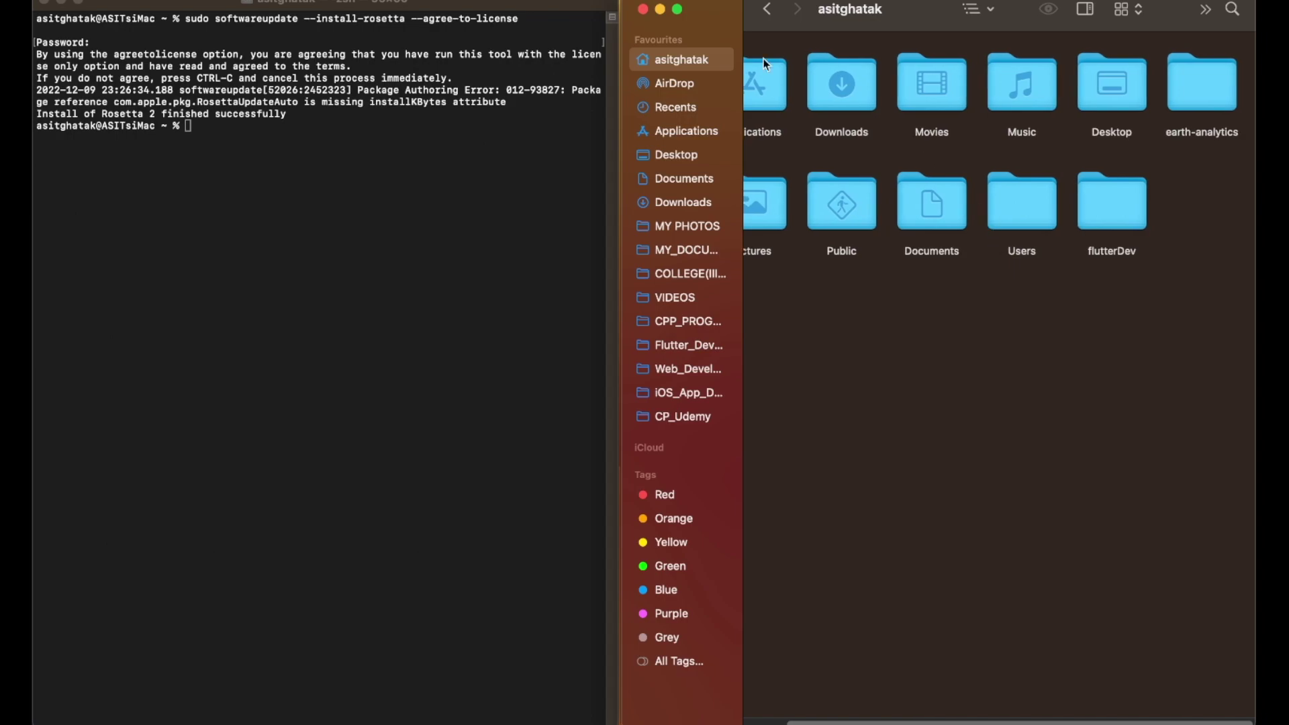
- Move the extracted flutter folder from Downloads into the flutterDev folder and check its contents there
click(681, 200)
drag(908, 87, 1110, 253)
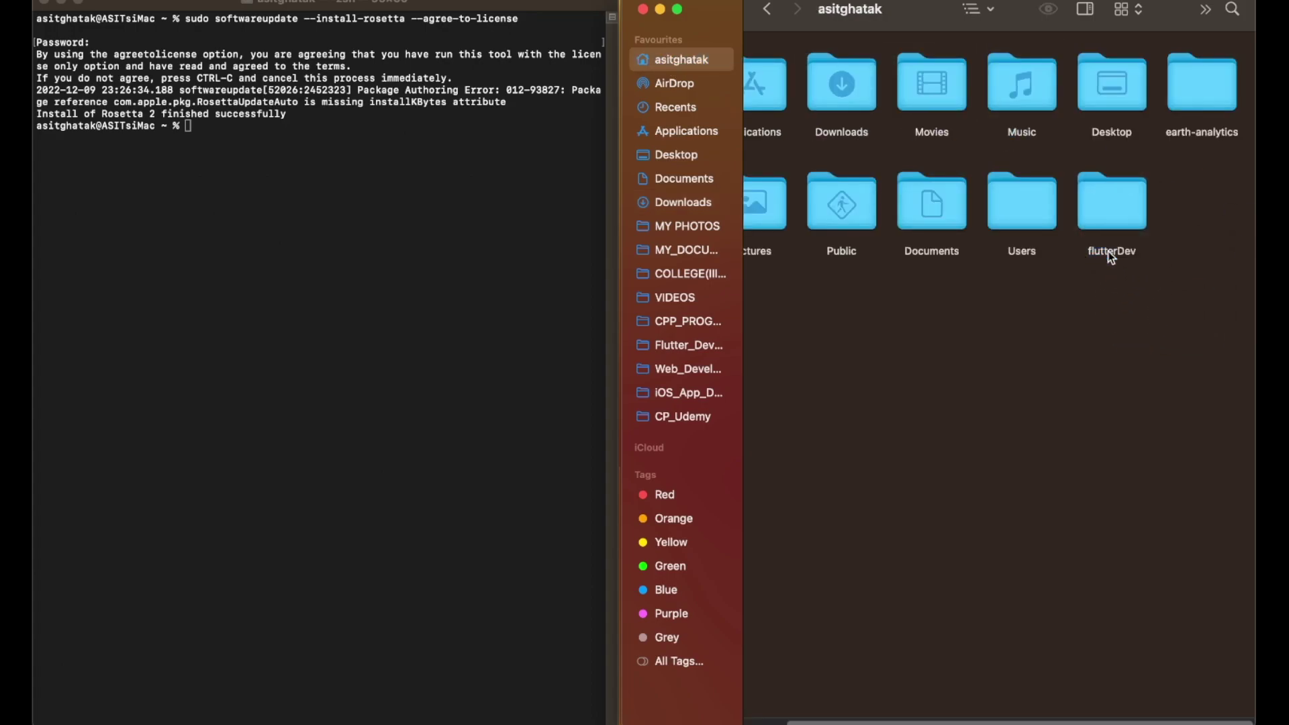
double_click(1112, 215)
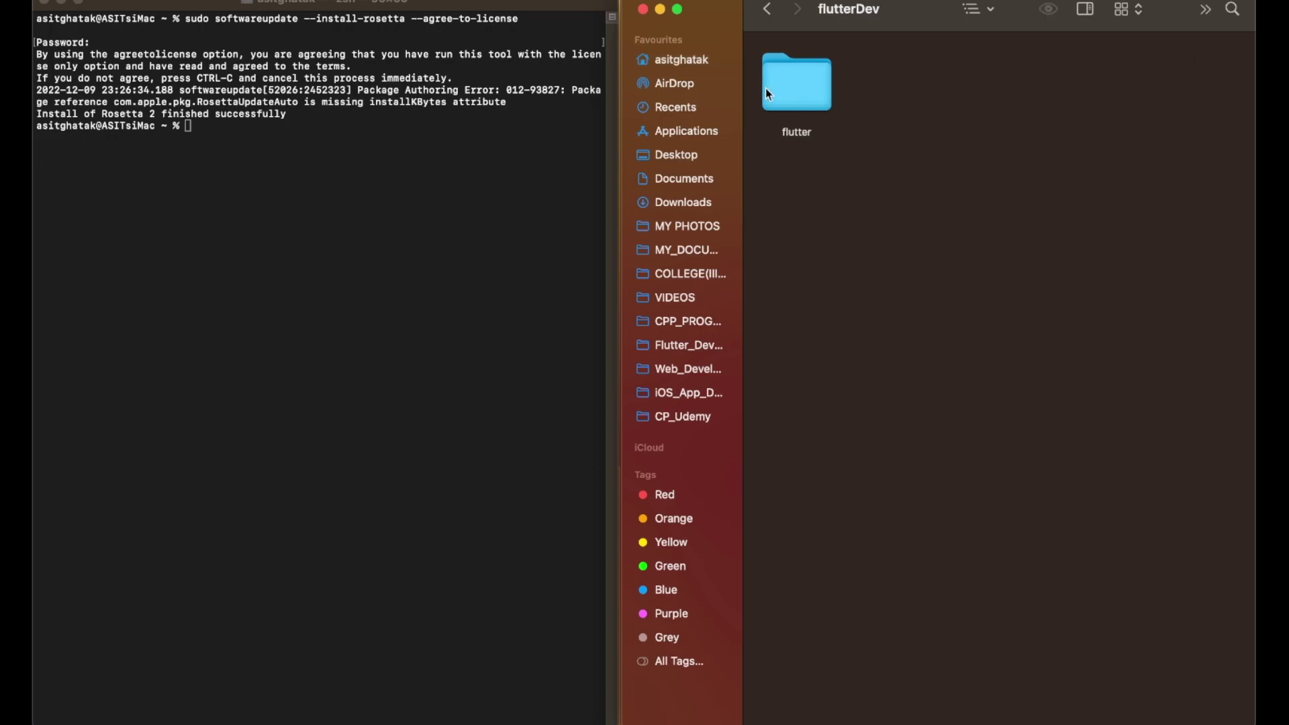
double_click(801, 99)
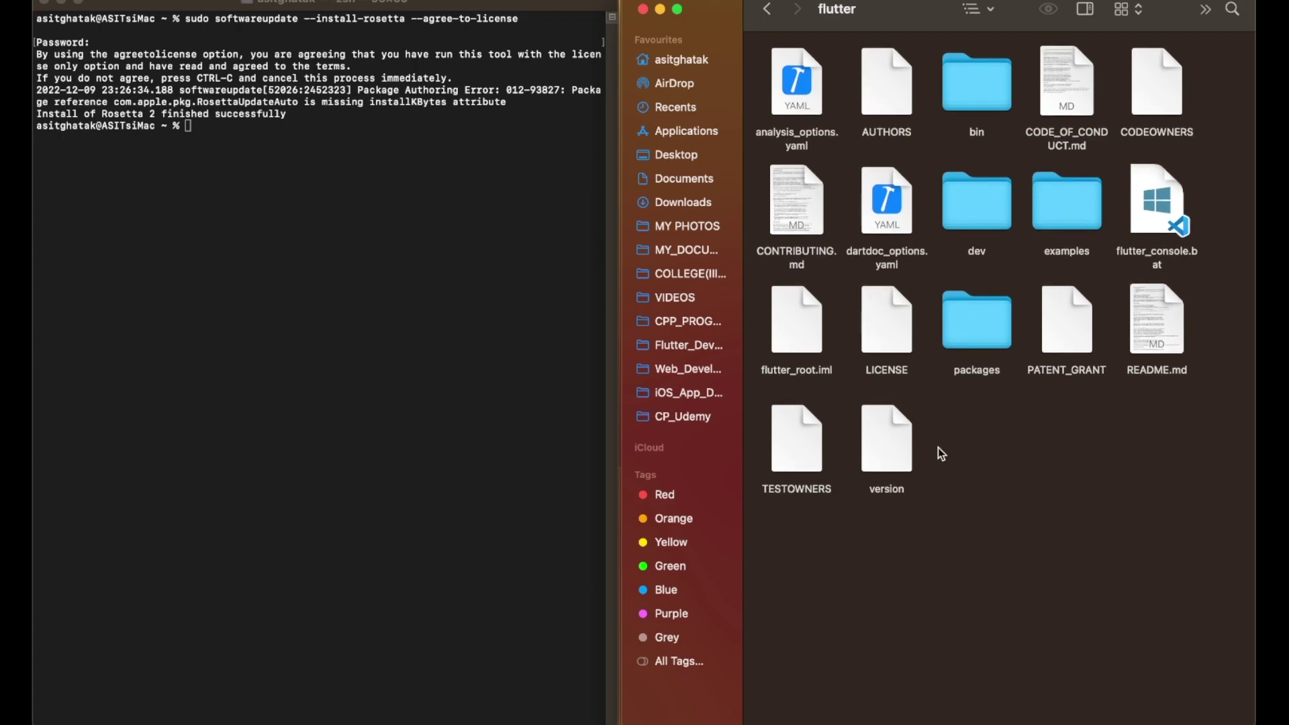
click(767, 11)
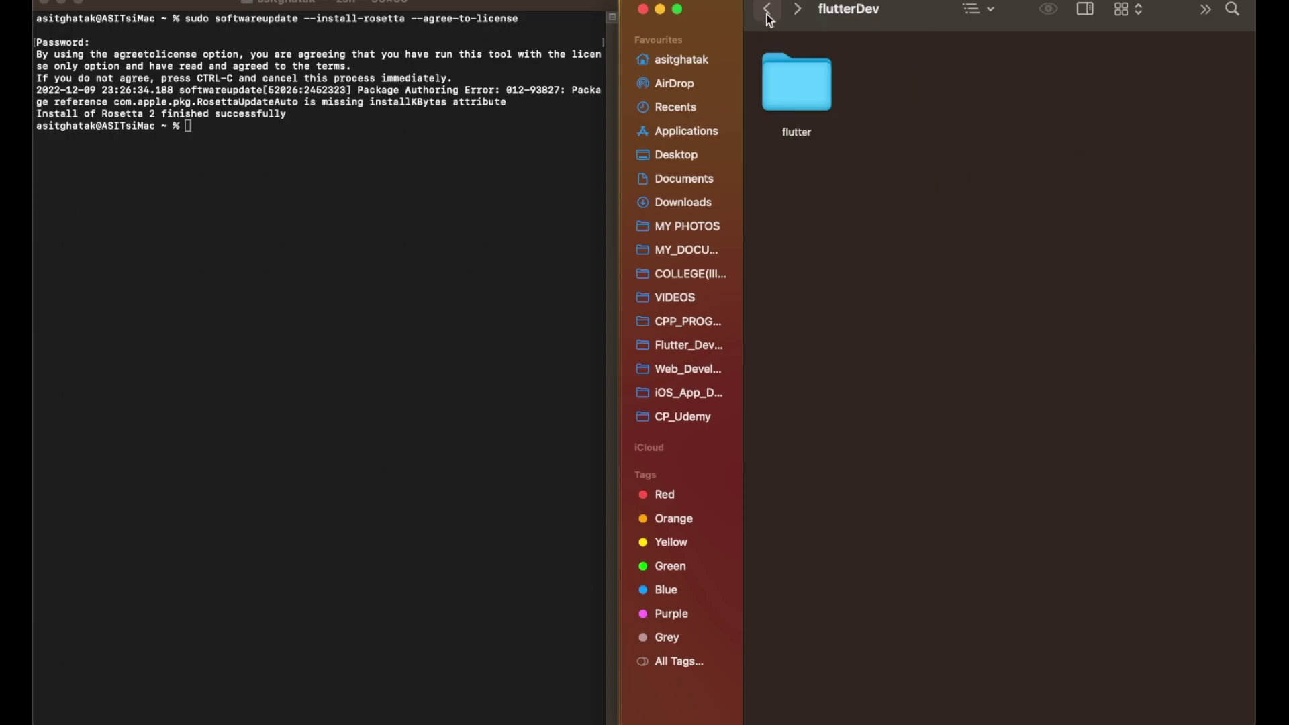
click(766, 11)
- Switch to Chrome and review the guide's instructions for extracting the file and adding the flutter tool to the path
key(ctrl+Right)
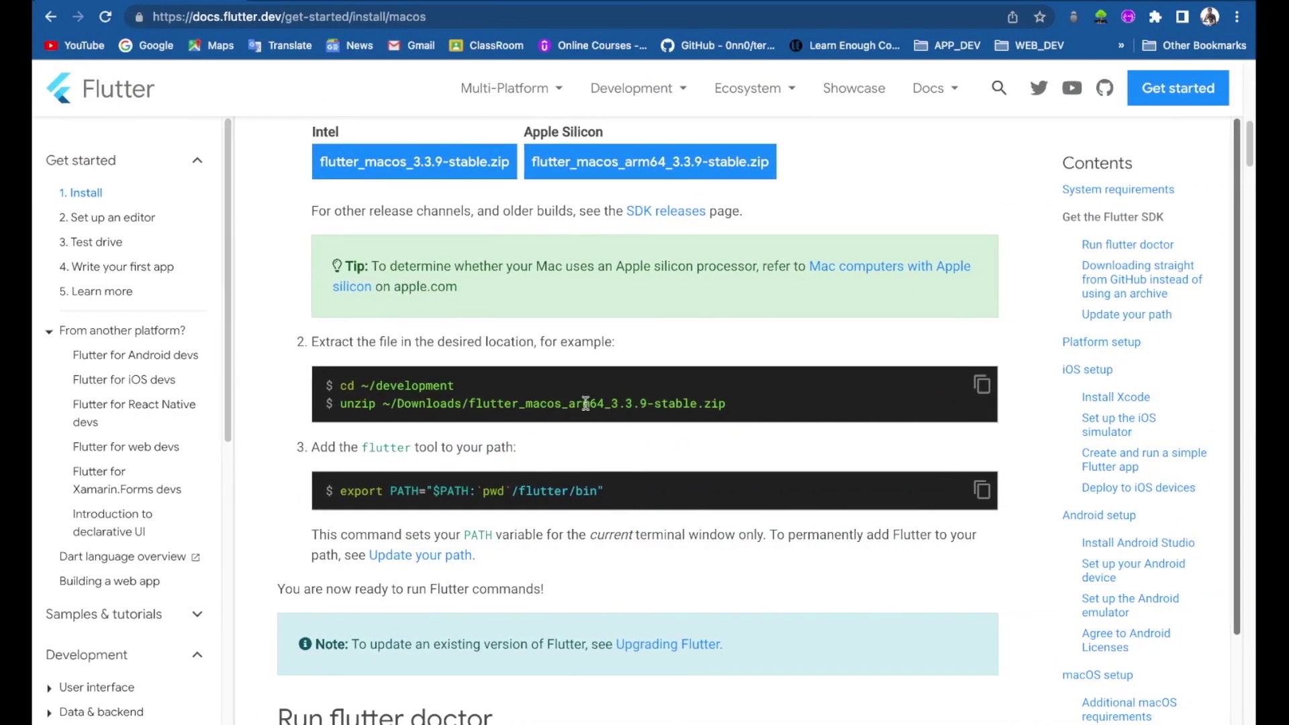
scroll(585, 402, down, 2)
drag(311, 394, 527, 404)
click(537, 405)
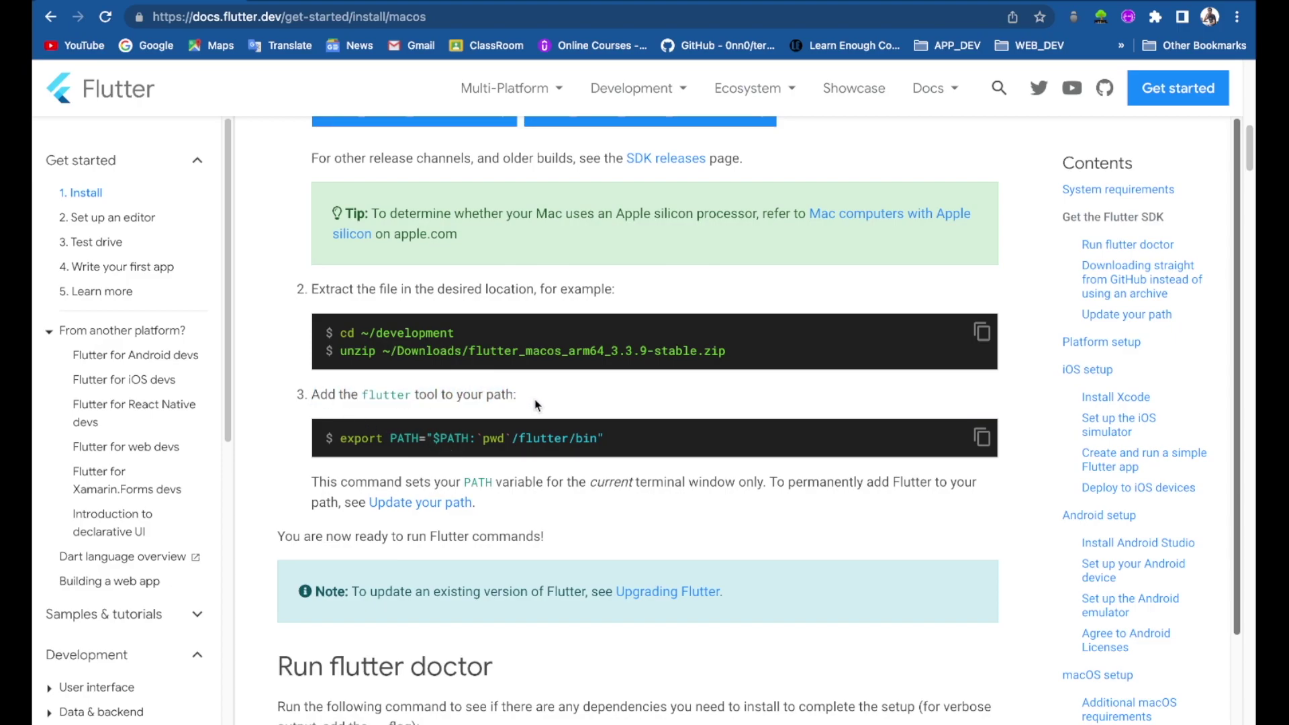
scroll(537, 405, down, 2)
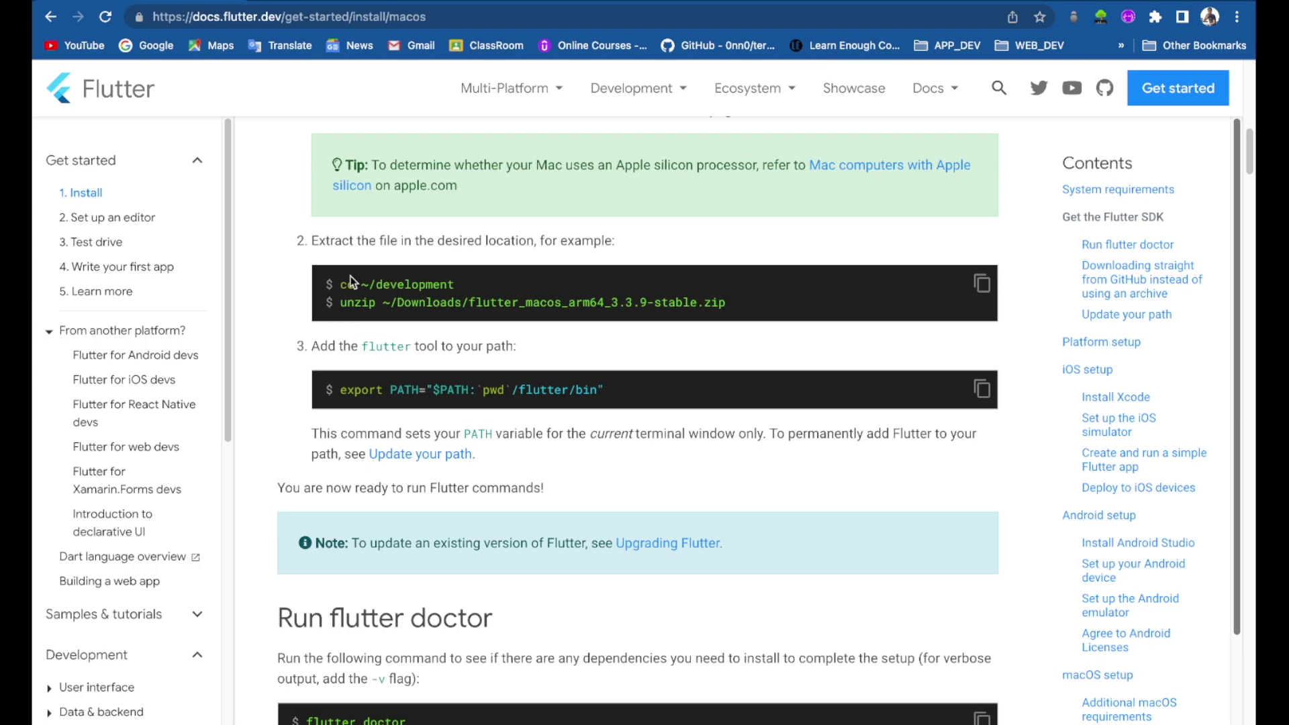
drag(296, 242, 641, 247)
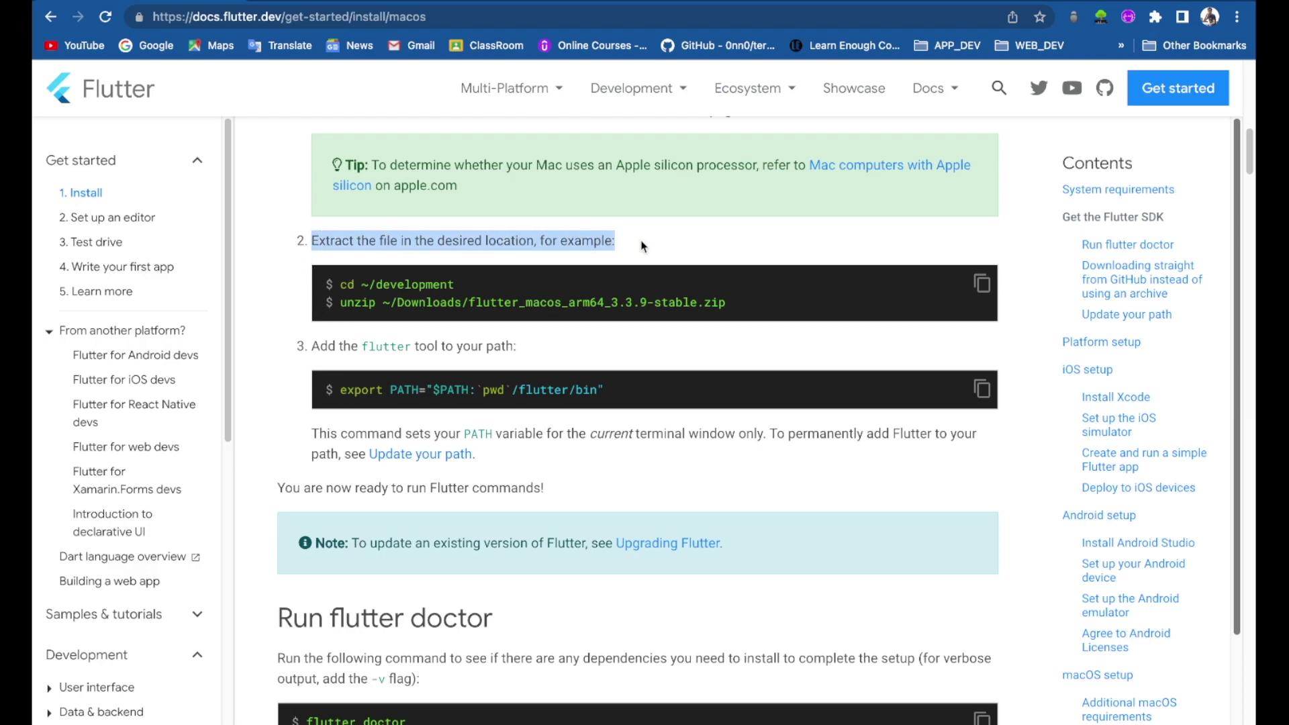
drag(294, 350, 538, 363)
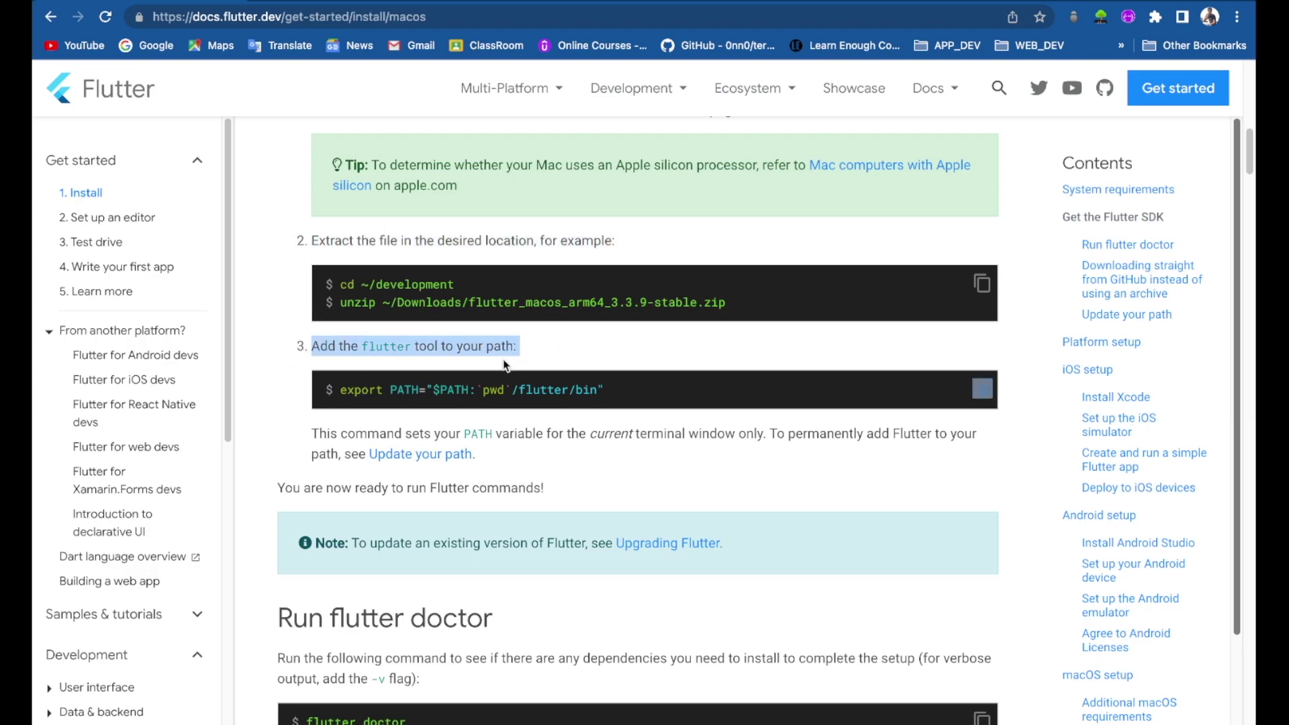
scroll(638, 454, down, 1)
click(592, 438)
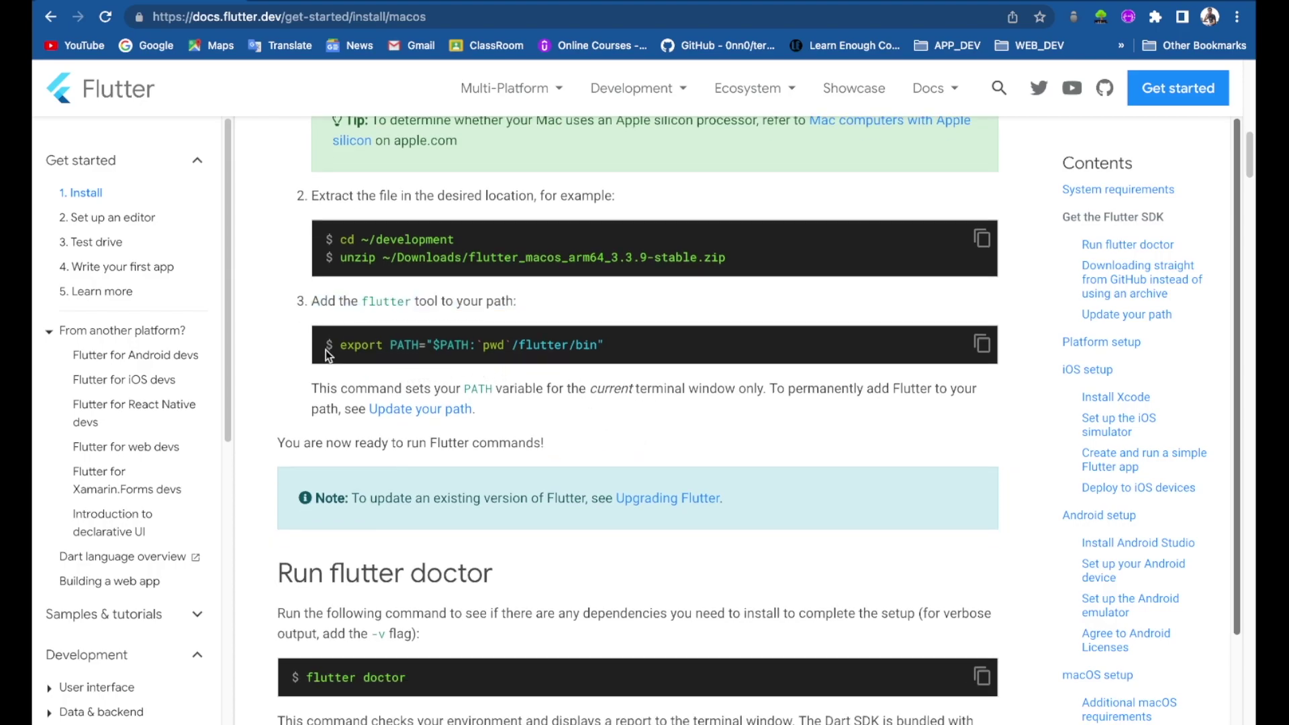
- Examine the export PATH command and the note on permanently adding Flutter to the path
drag(325, 349, 639, 349)
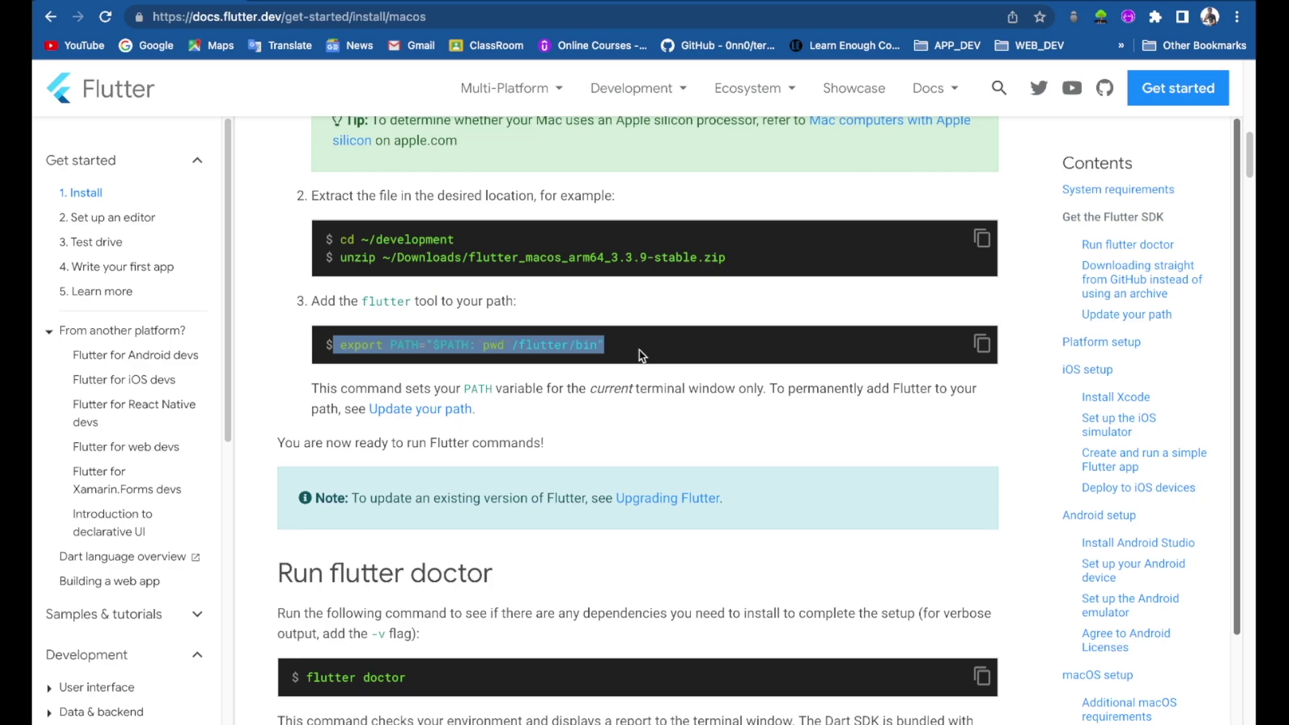
click(294, 394)
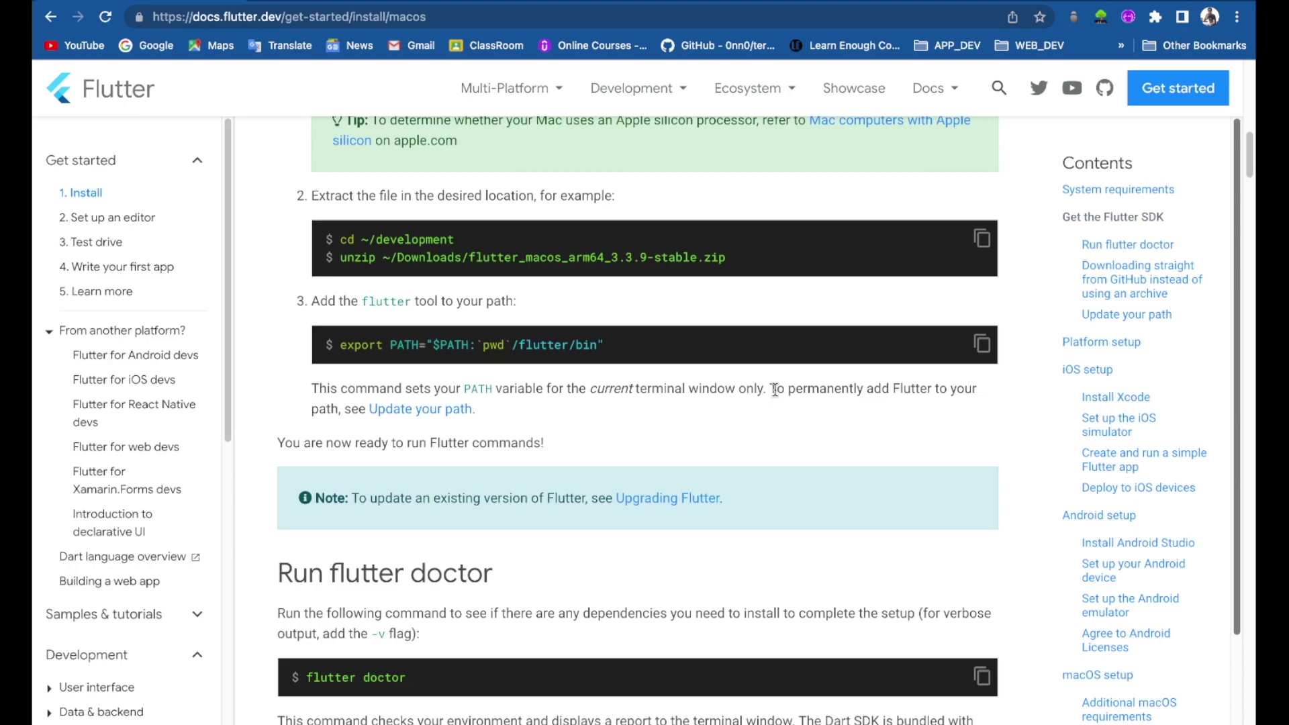
drag(770, 390, 525, 414)
click(525, 413)
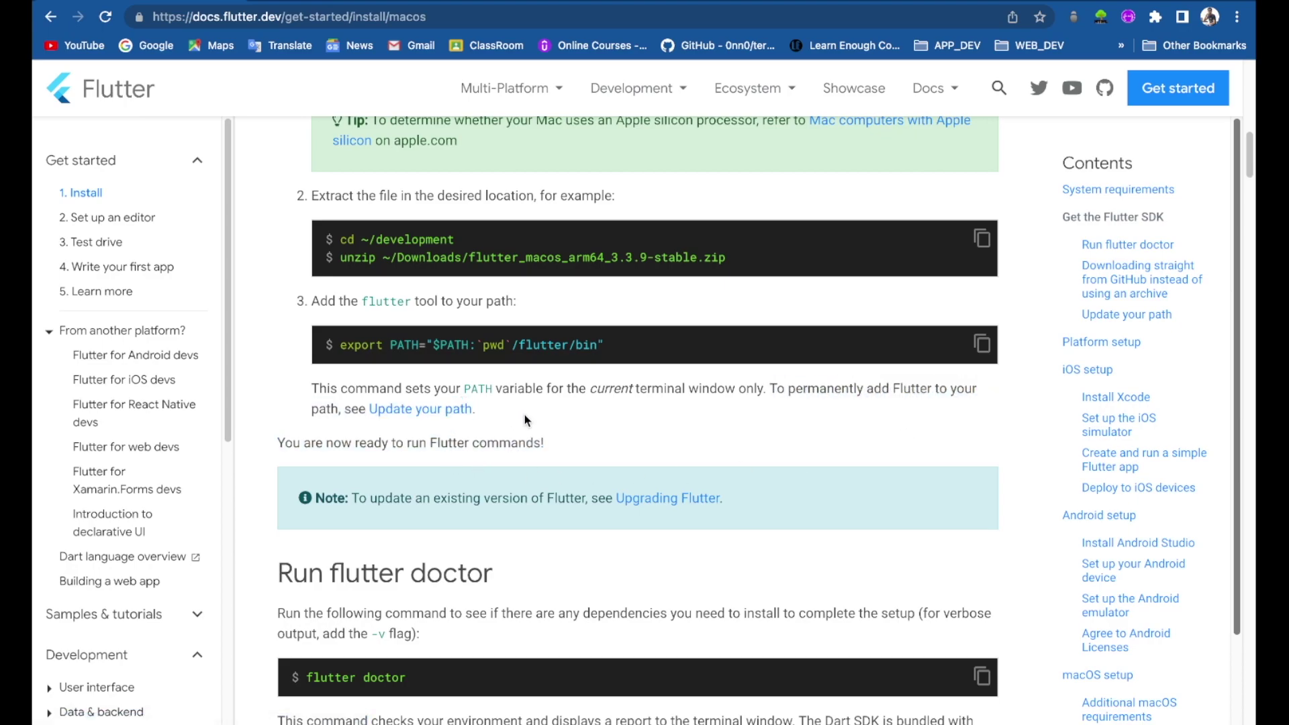
- Open the Update your path section and examine the steps on the Flutter SDK path and the .zshrc file
click(443, 411)
scroll(497, 403, down, 1)
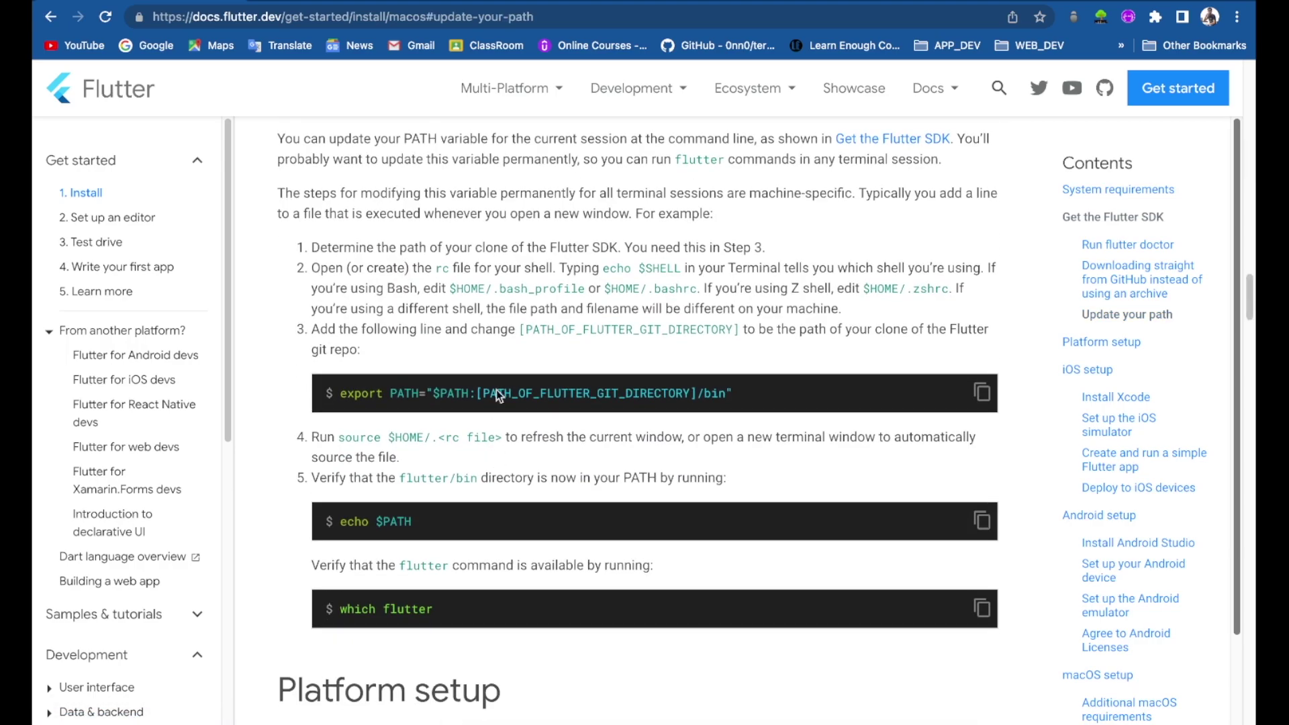
scroll(403, 280, down, 1)
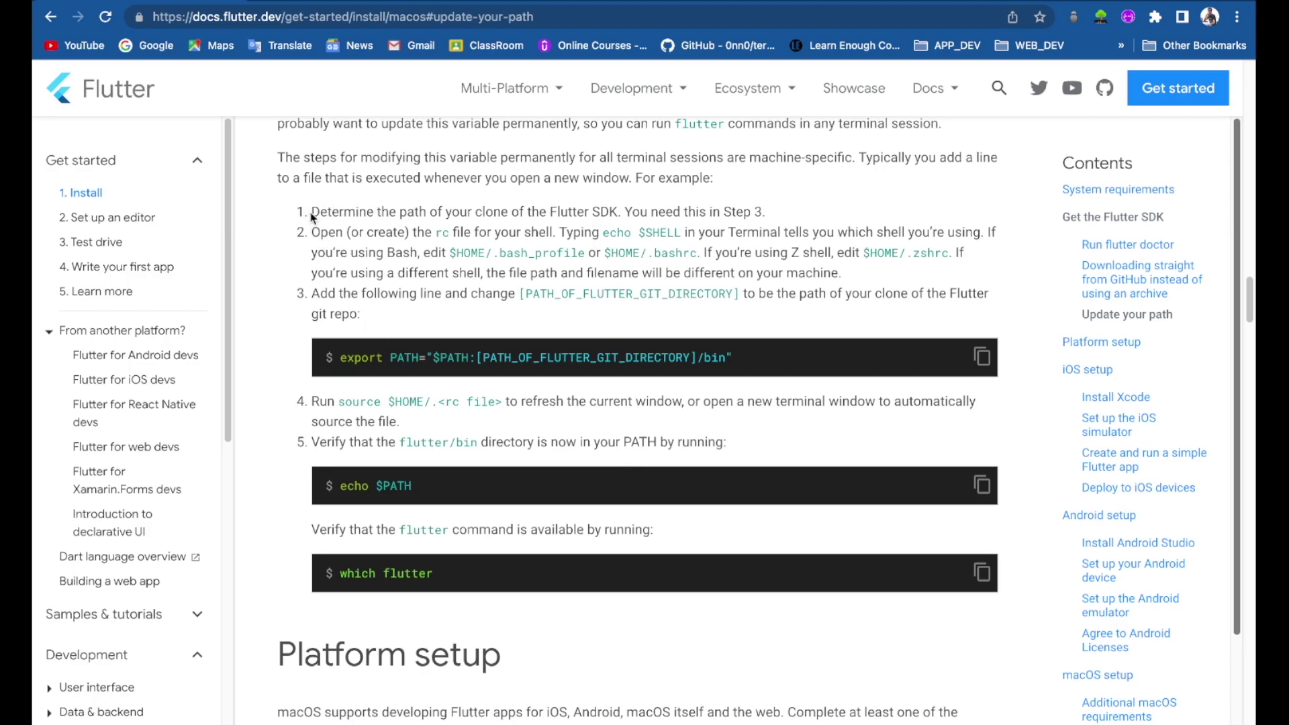
drag(300, 214, 618, 210)
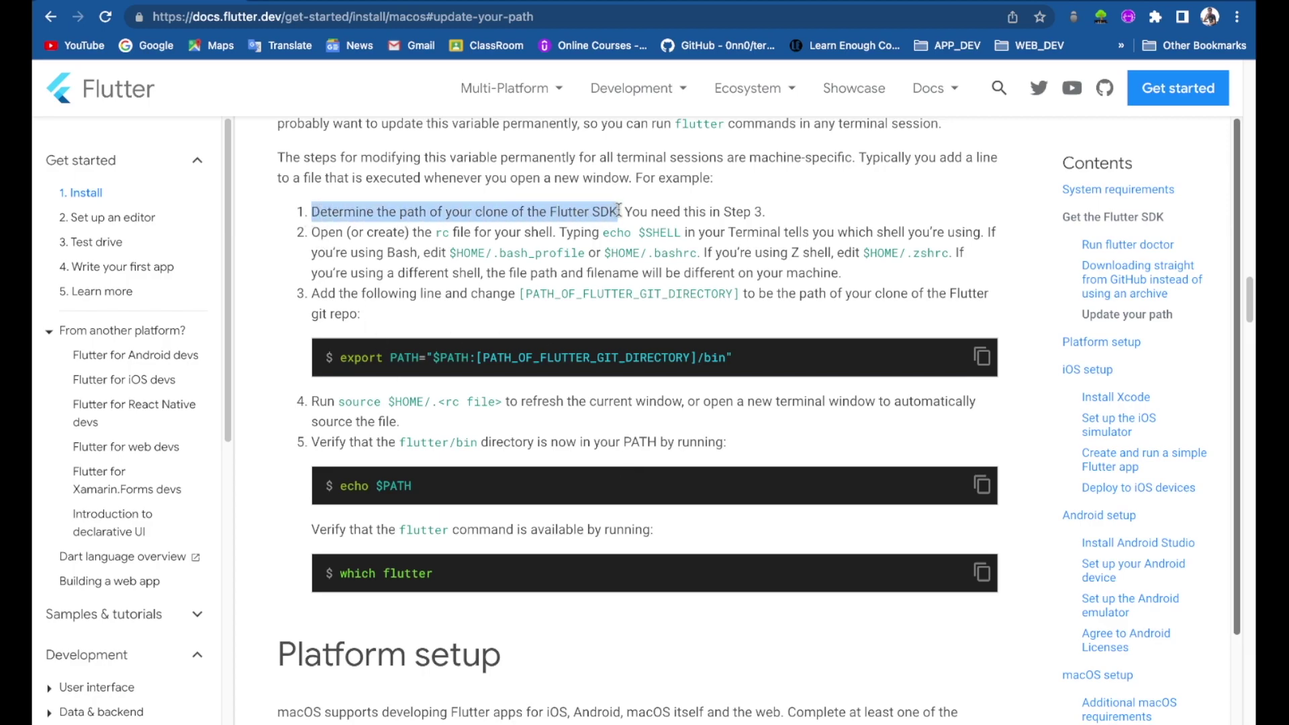
click(769, 221)
scroll(565, 254, down, 1)
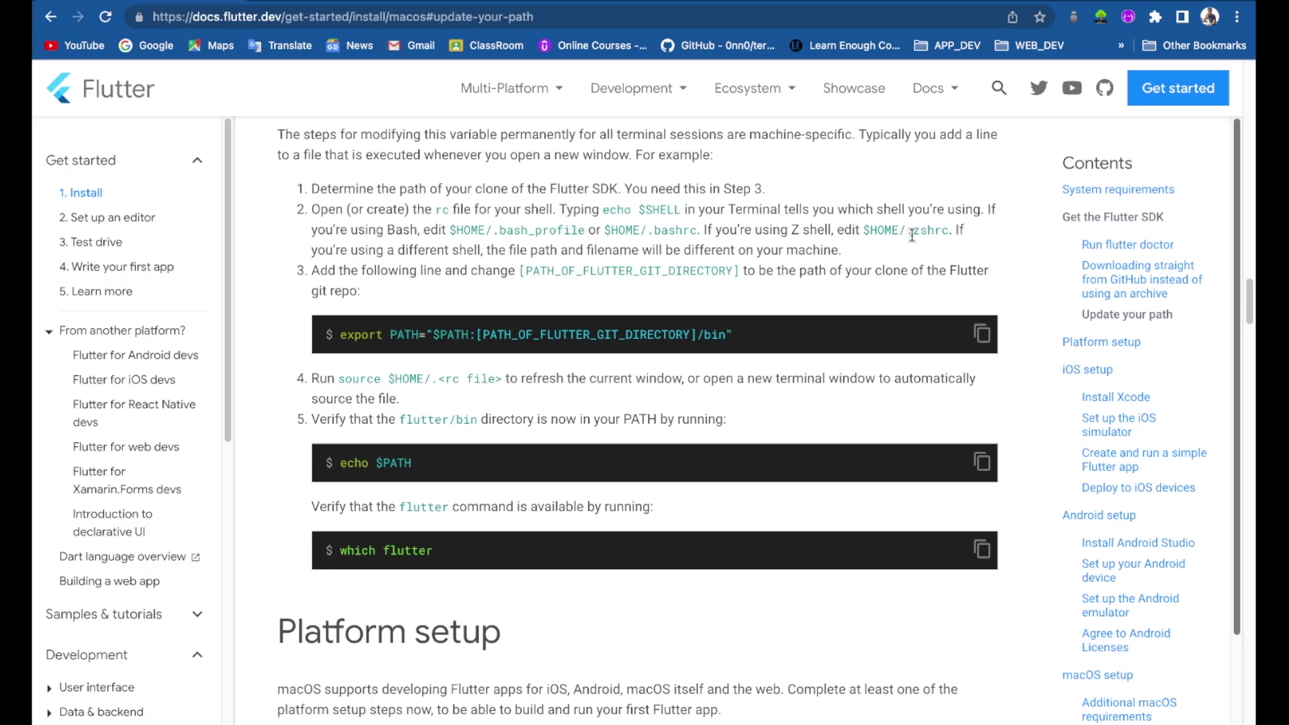
drag(907, 235, 948, 234)
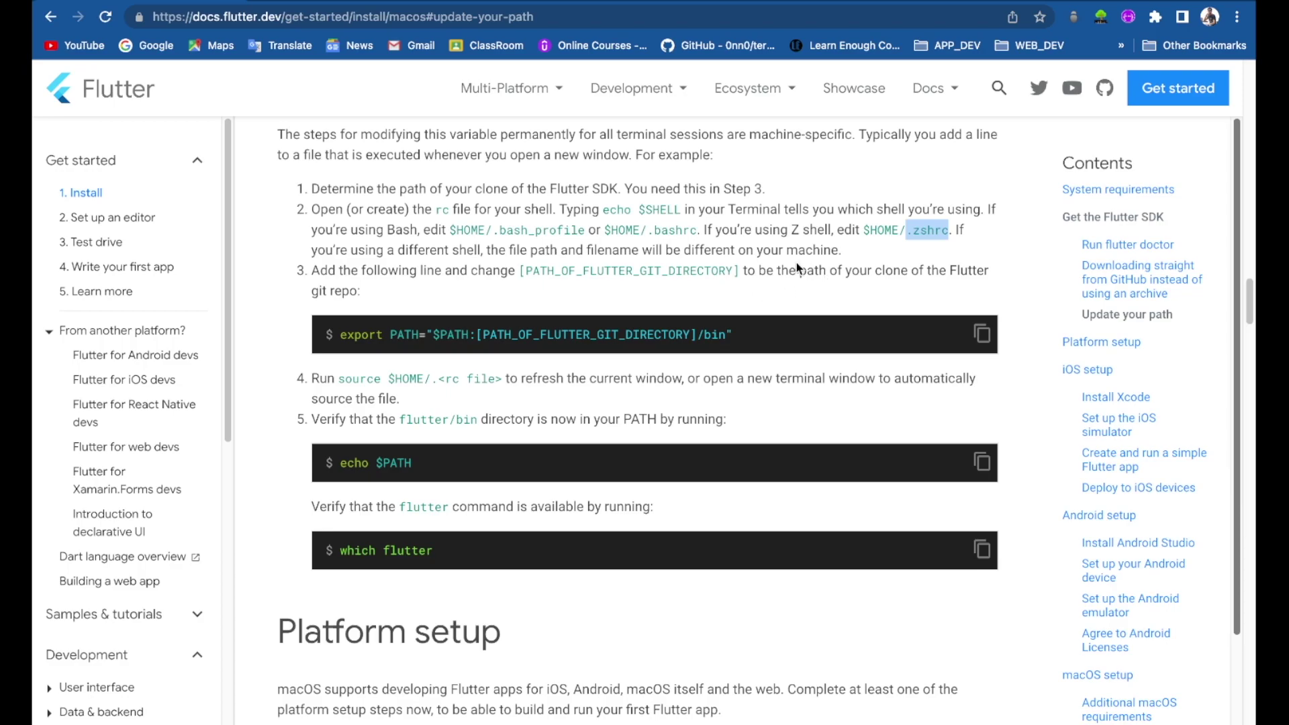
click(922, 230)
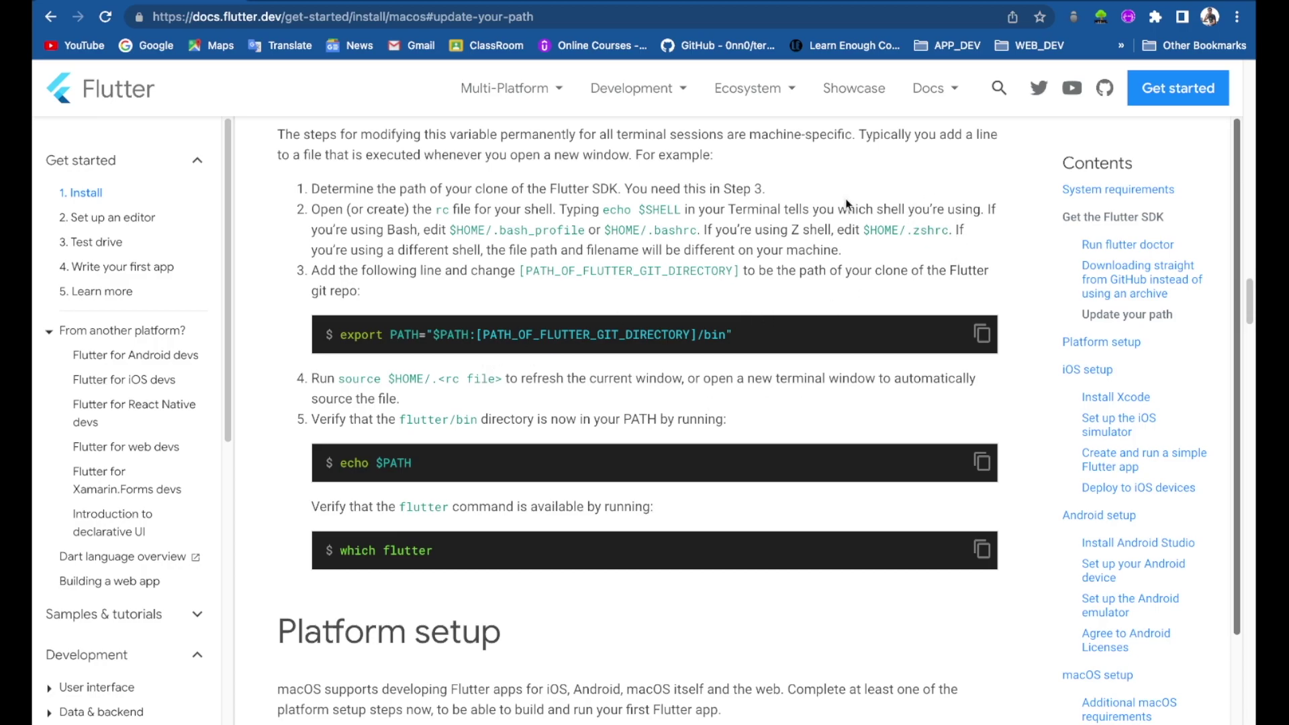
- Review the guide's export PATH line, switch to the home folder in Finder, and show its hidden files in full screen
drag(324, 344, 745, 349)
click(771, 328)
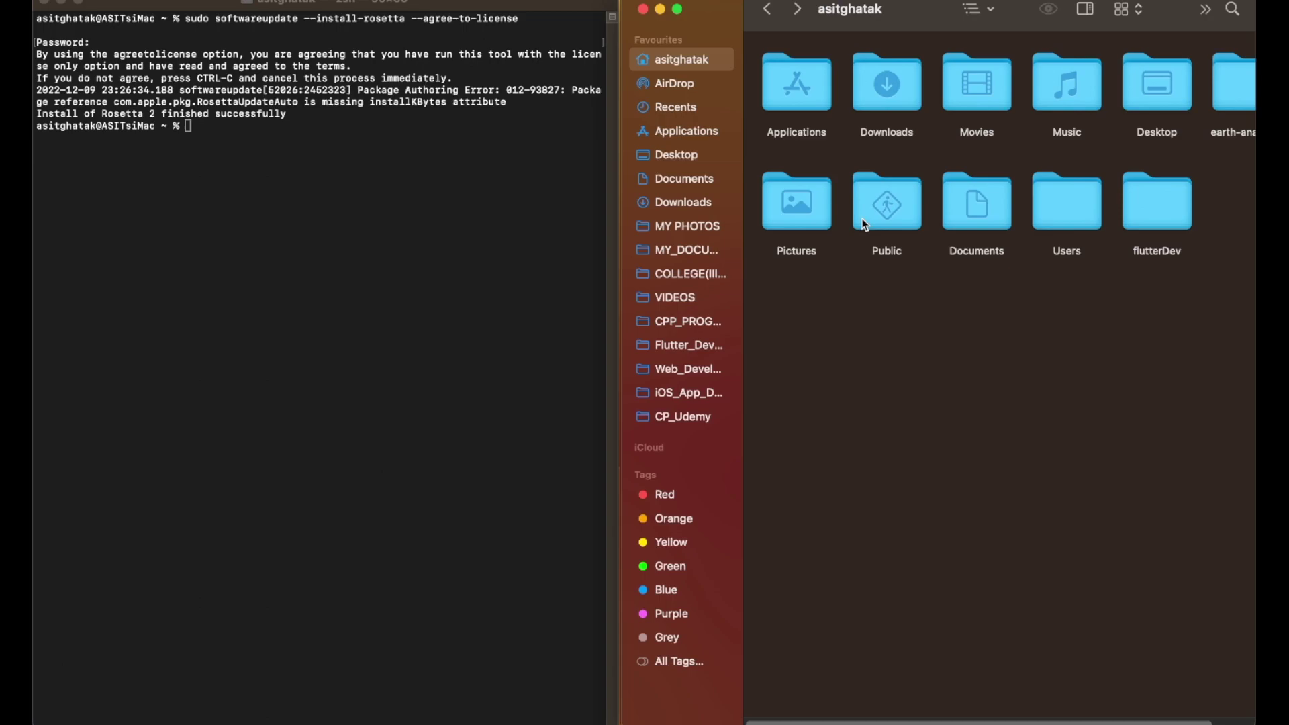
scroll(980, 285, right, 2)
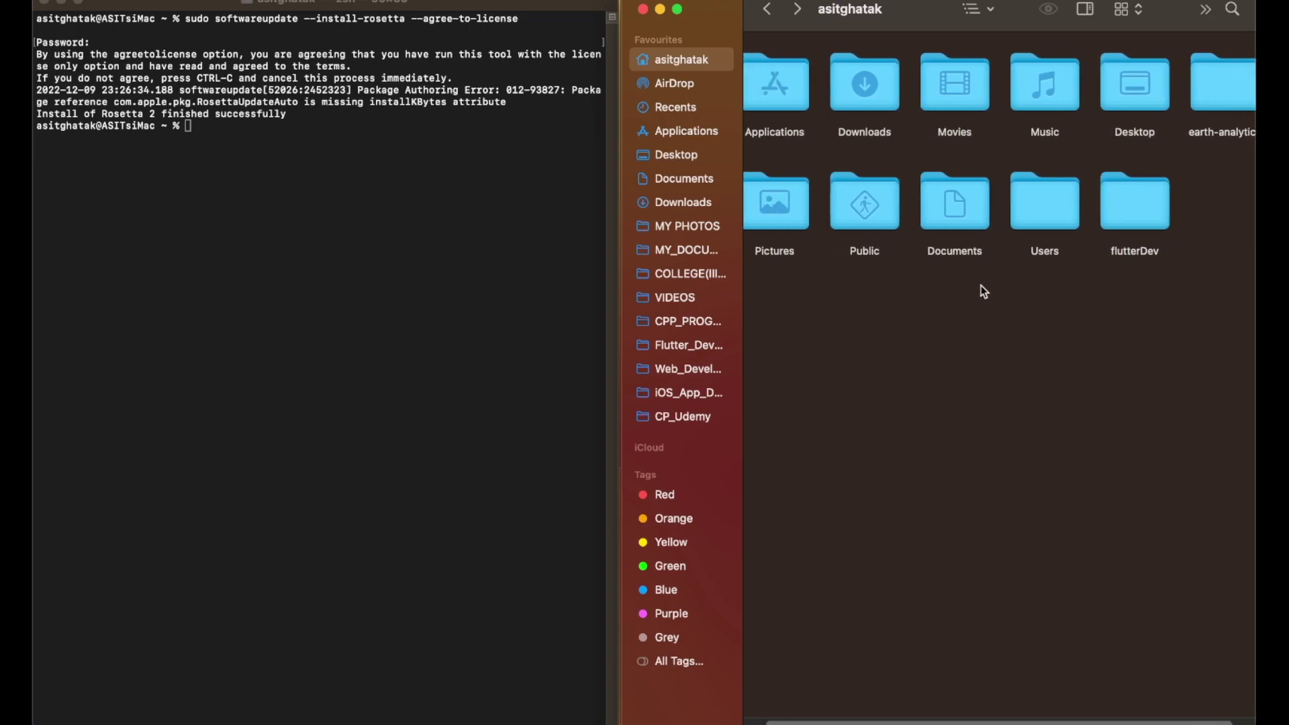
scroll(980, 285, left, 2)
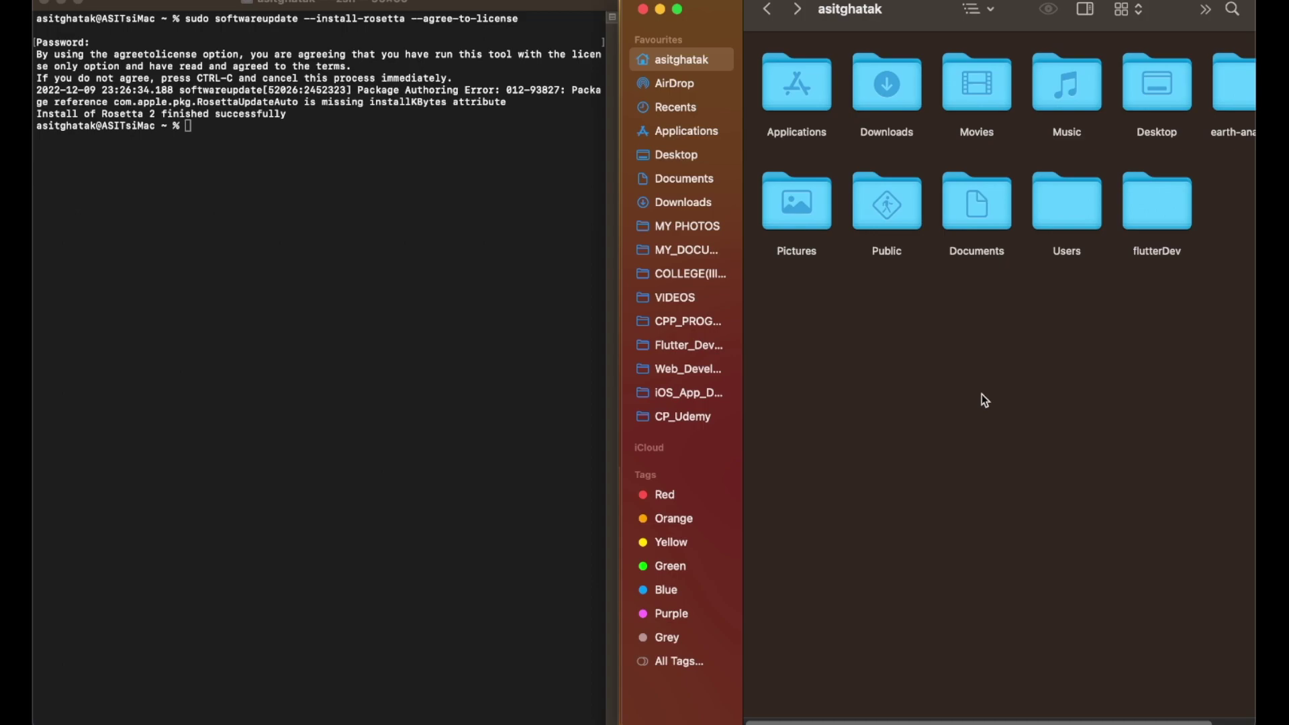
key(super+shift+period)
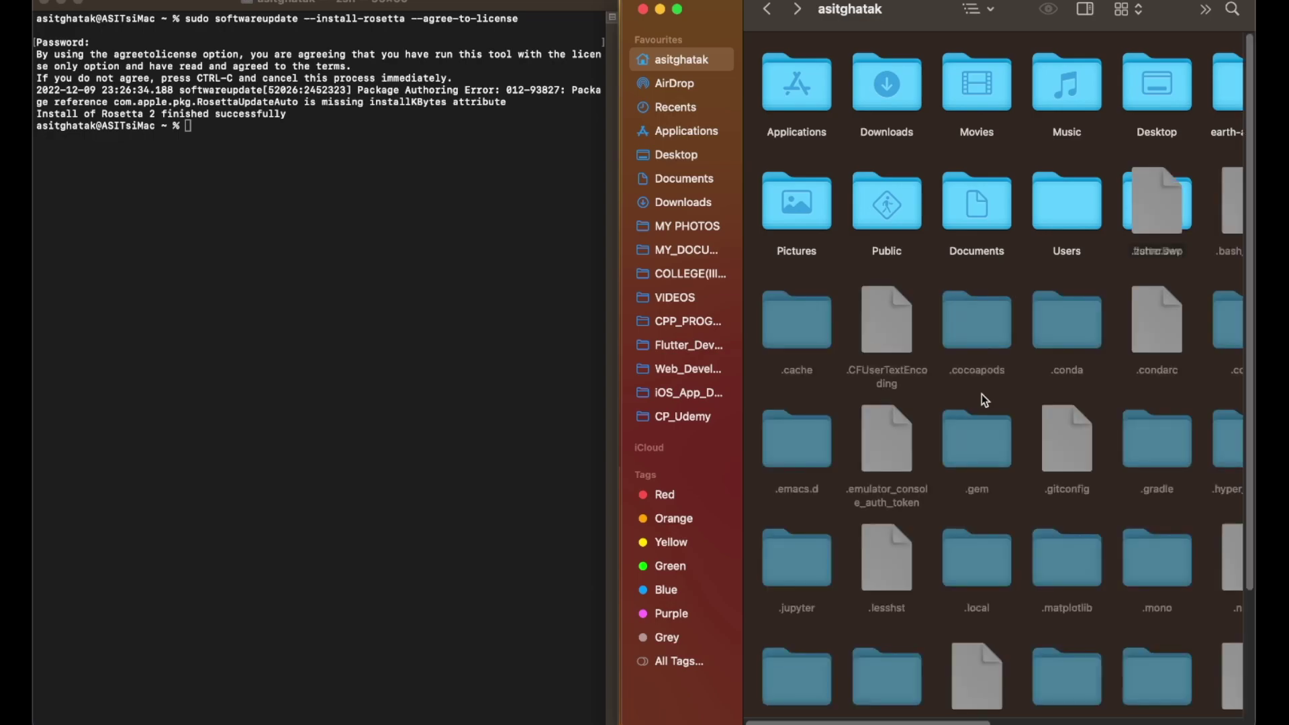
scroll(961, 362, right, 4)
scroll(961, 362, down, 3)
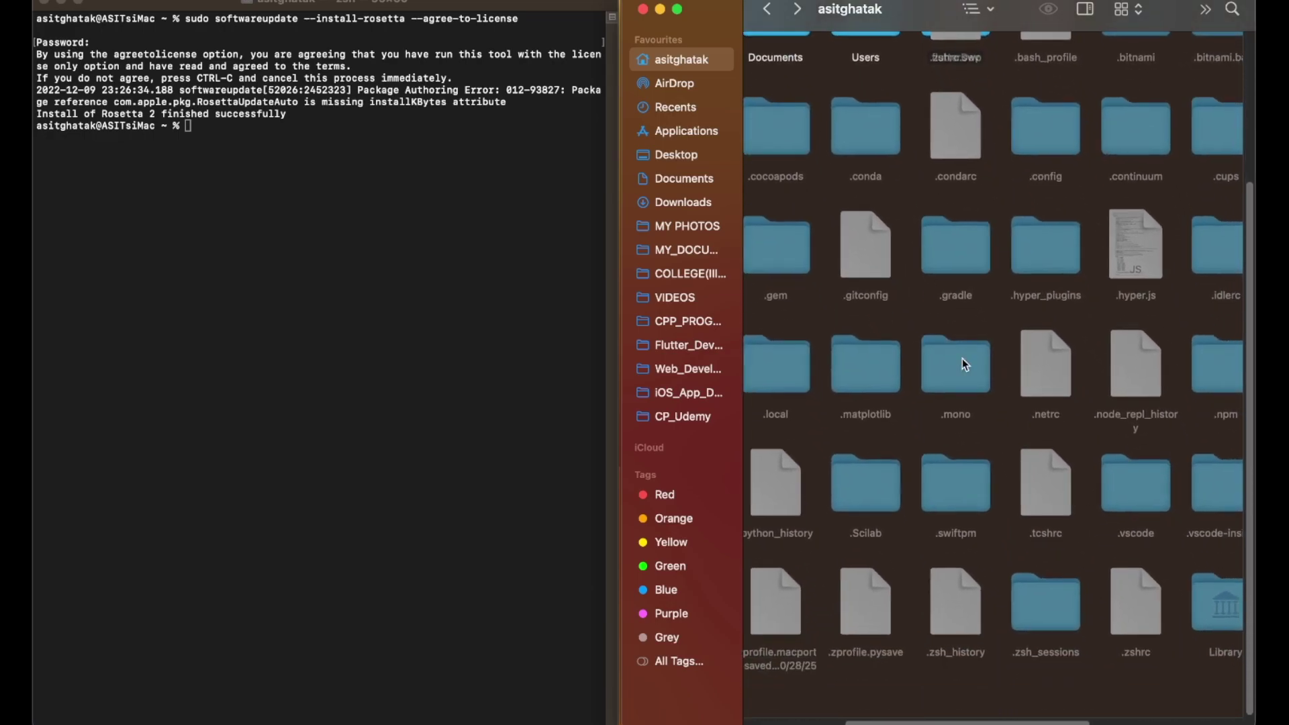
scroll(961, 362, left, 3)
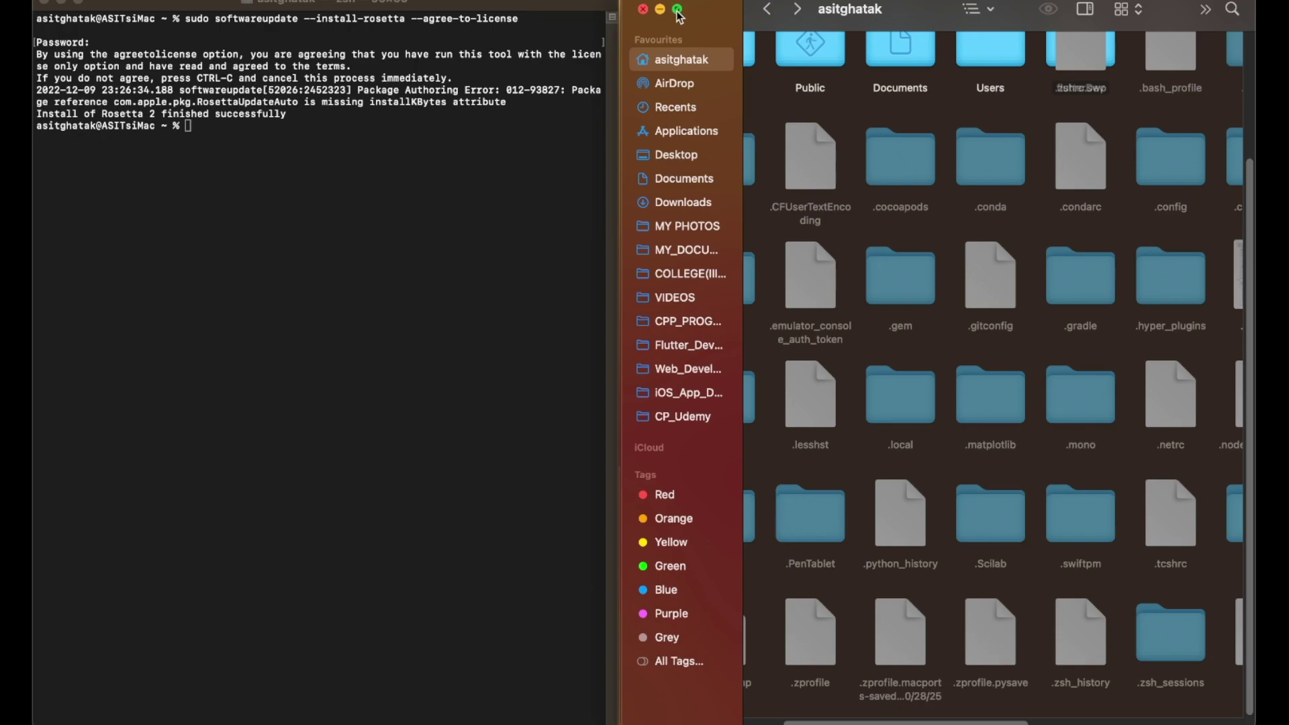
click(678, 9)
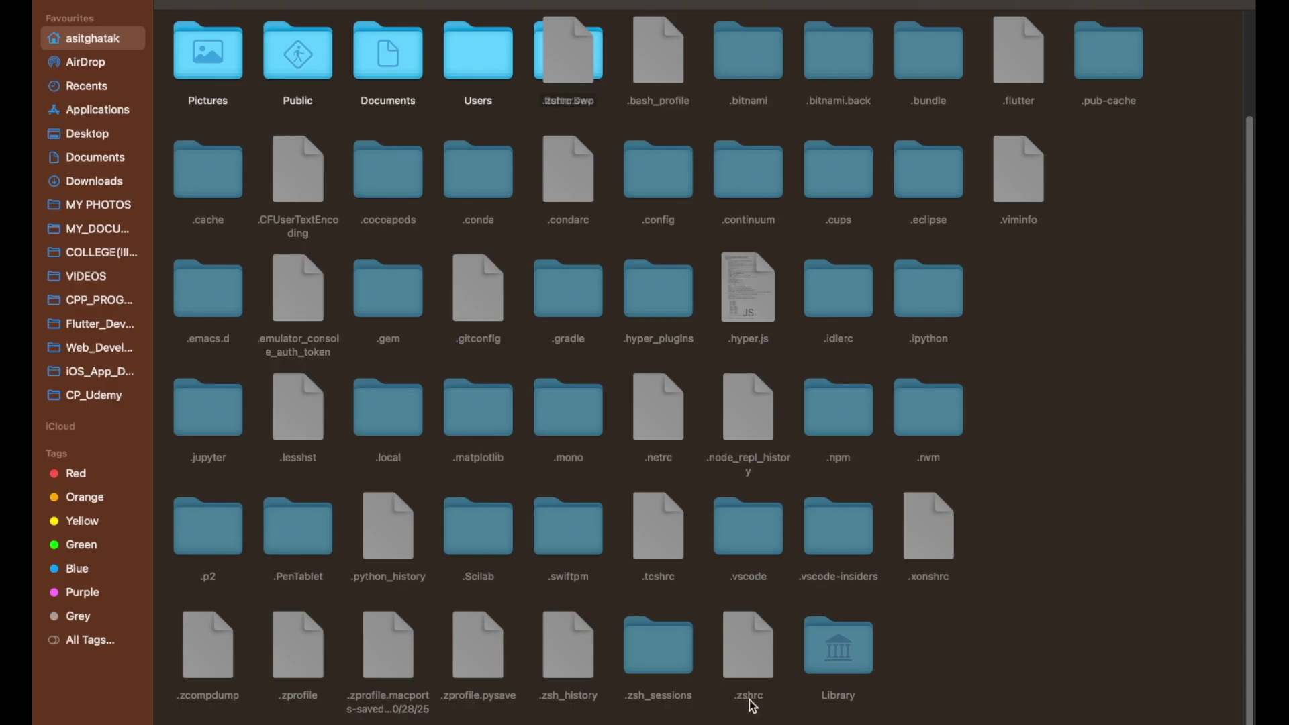
- Open the .zshrc file and enlarge its text window beside the Terminal window
double_click(748, 647)
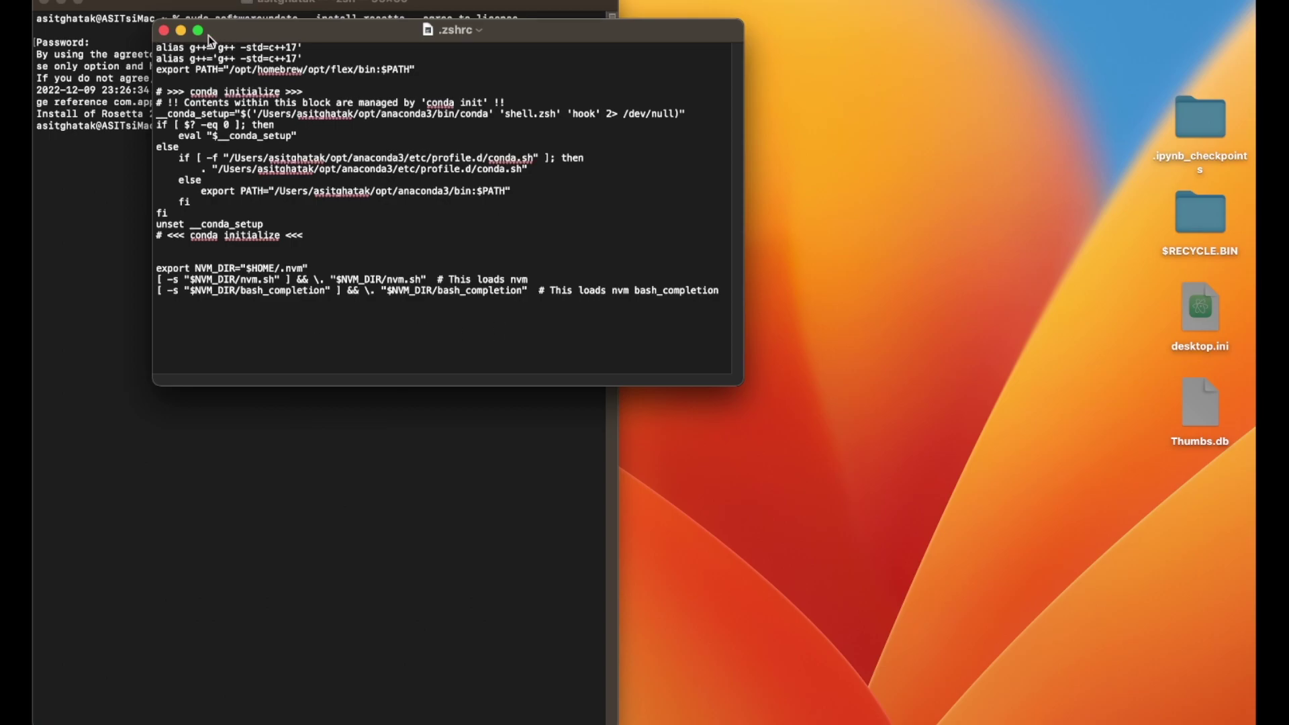
drag(251, 37, 718, 5)
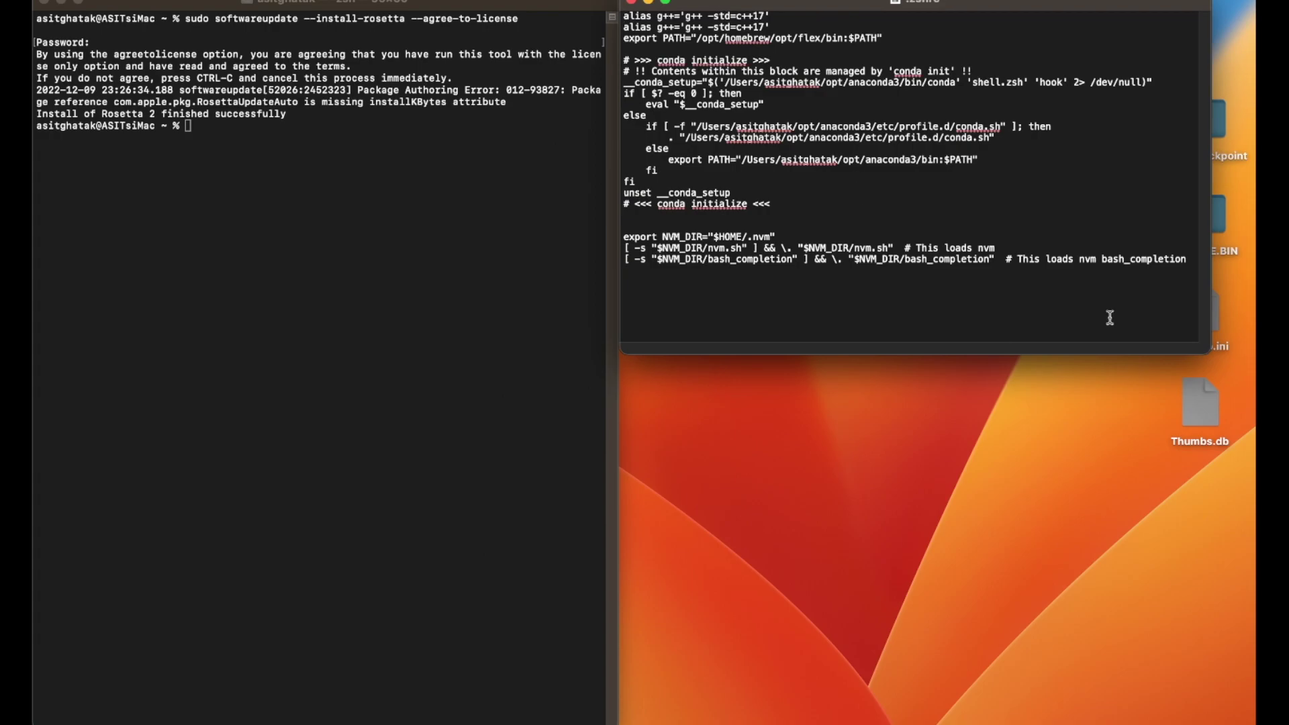
drag(1209, 353, 1249, 722)
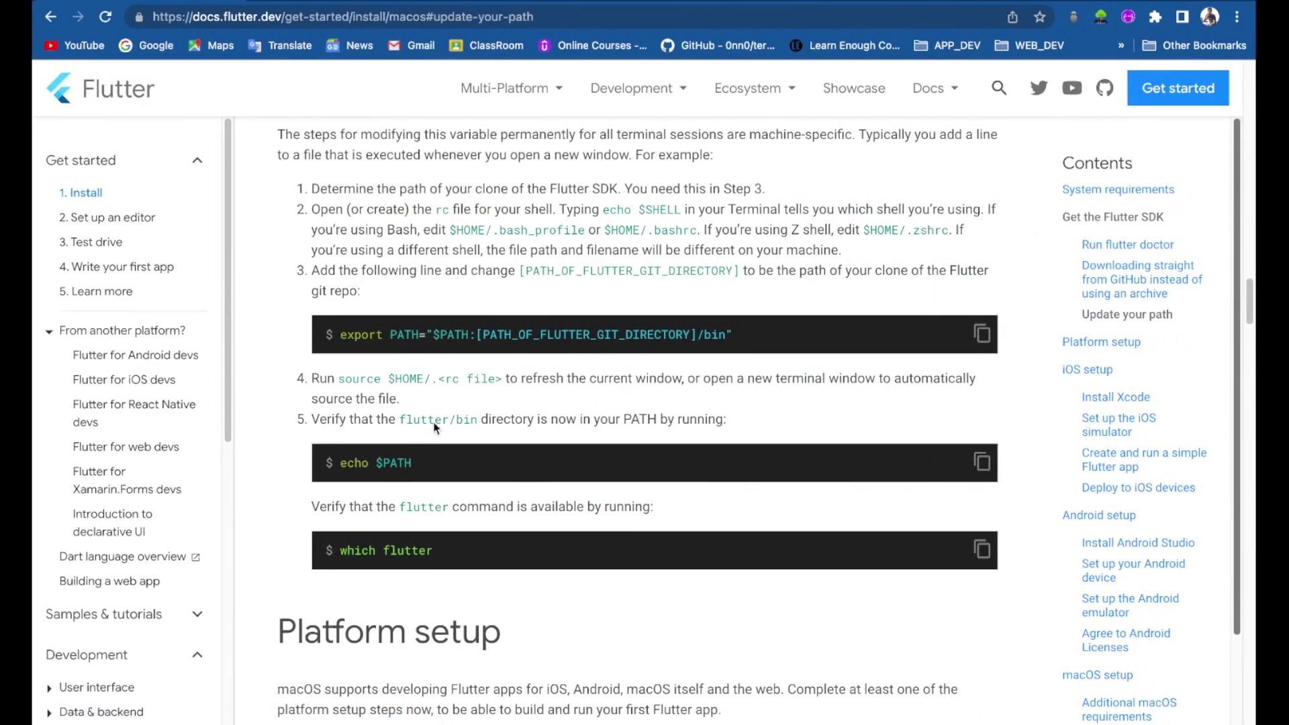
- Copy the export PATH line from the guide's step 3 in Chrome and paste it at the end of .zshrc
click(981, 334)
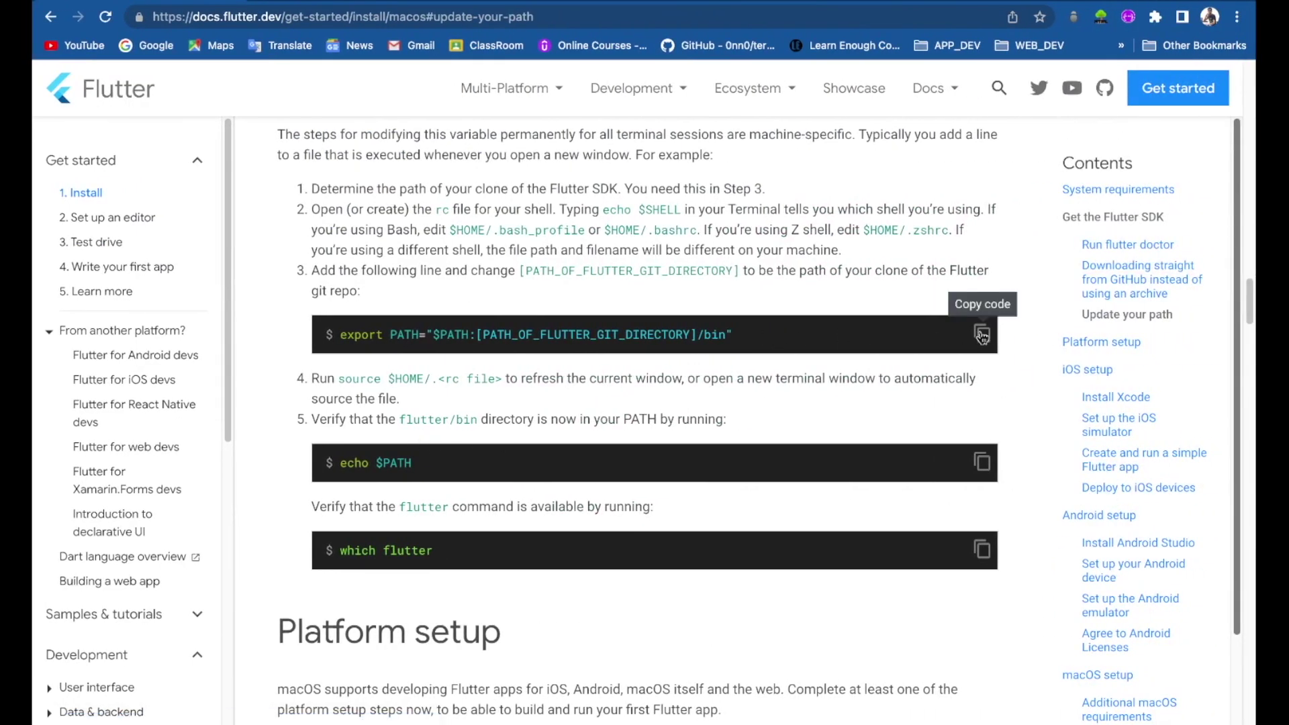
drag(320, 272, 387, 296)
click(440, 294)
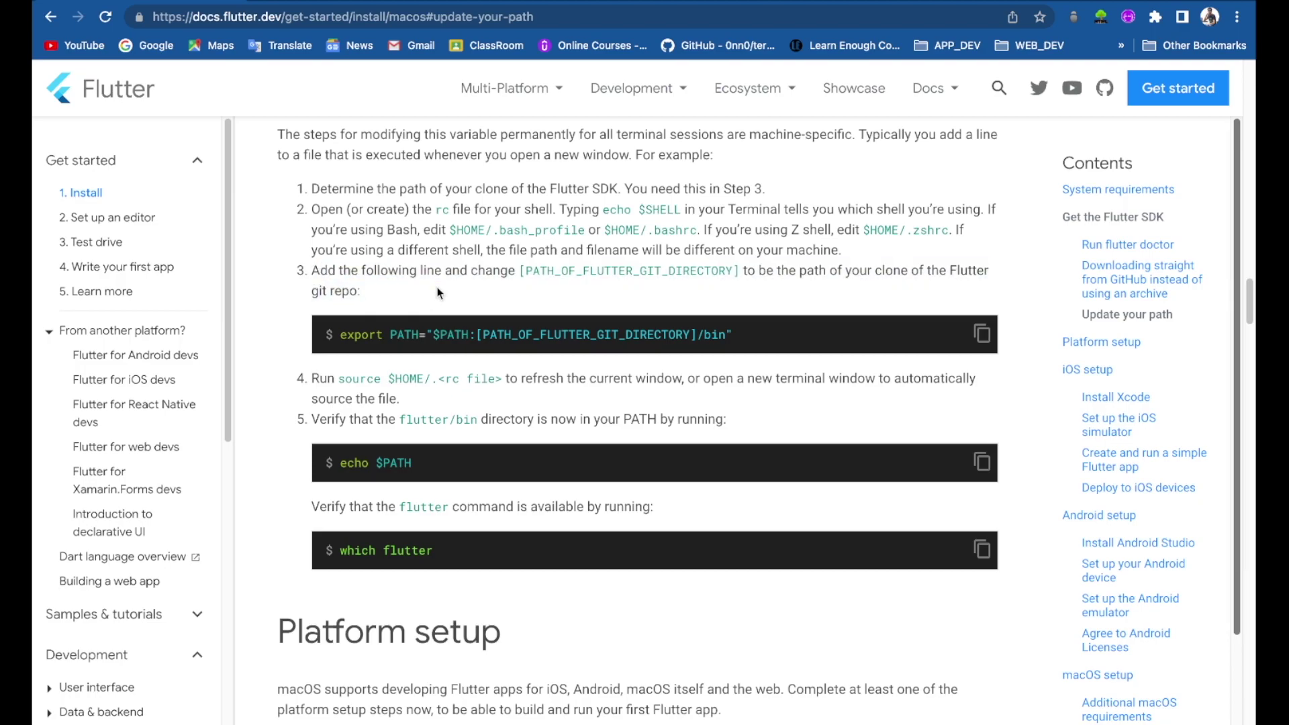
click(982, 334)
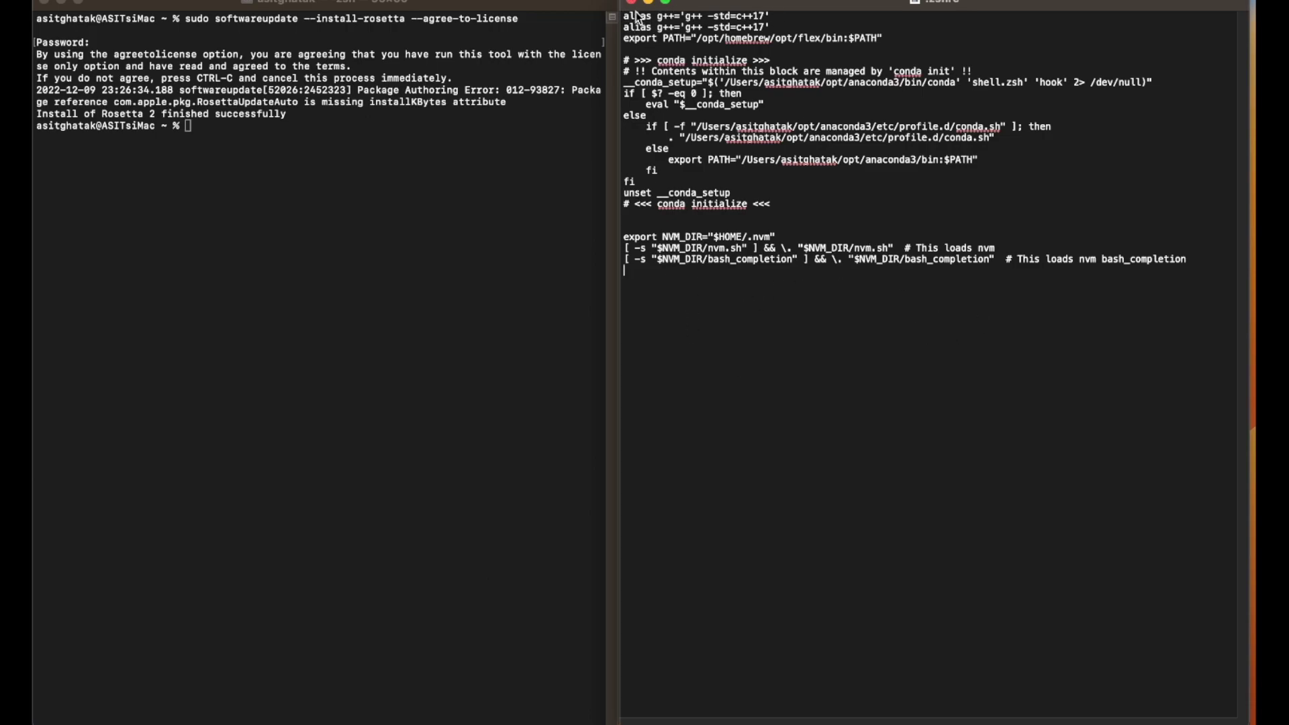
click(664, 287)
key(super+v)
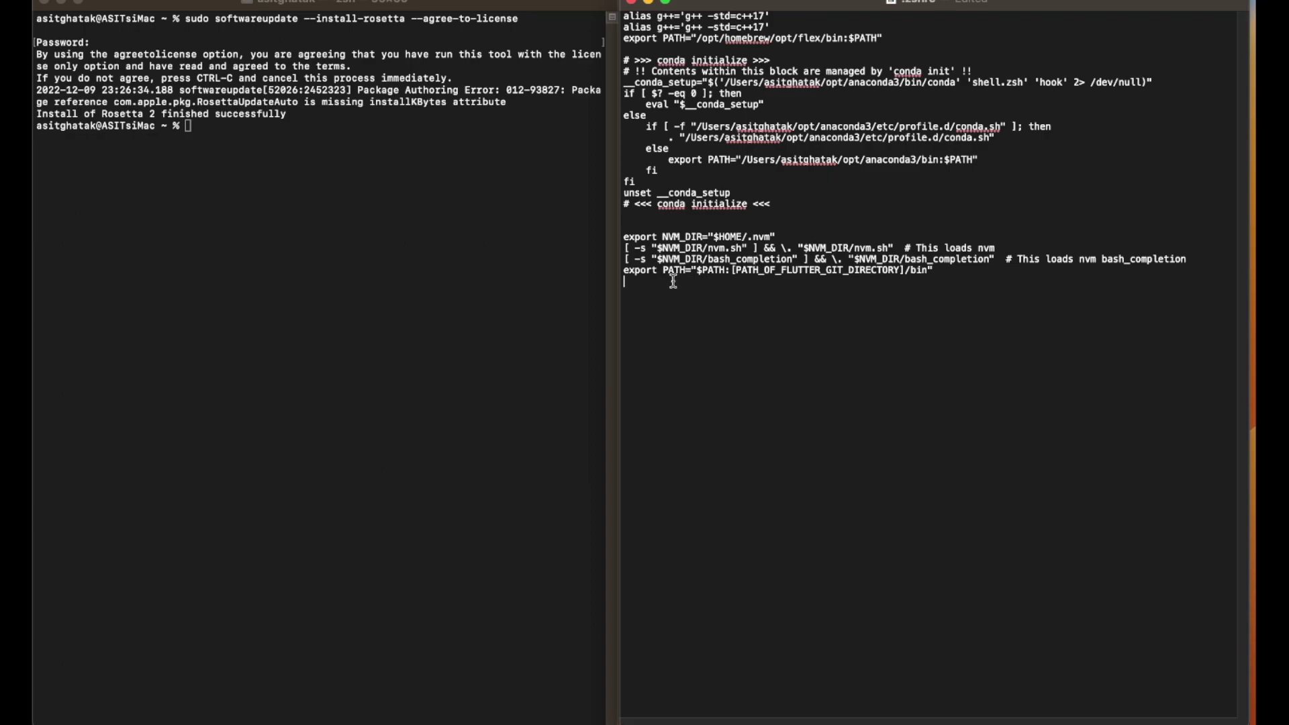
drag(935, 271, 626, 272)
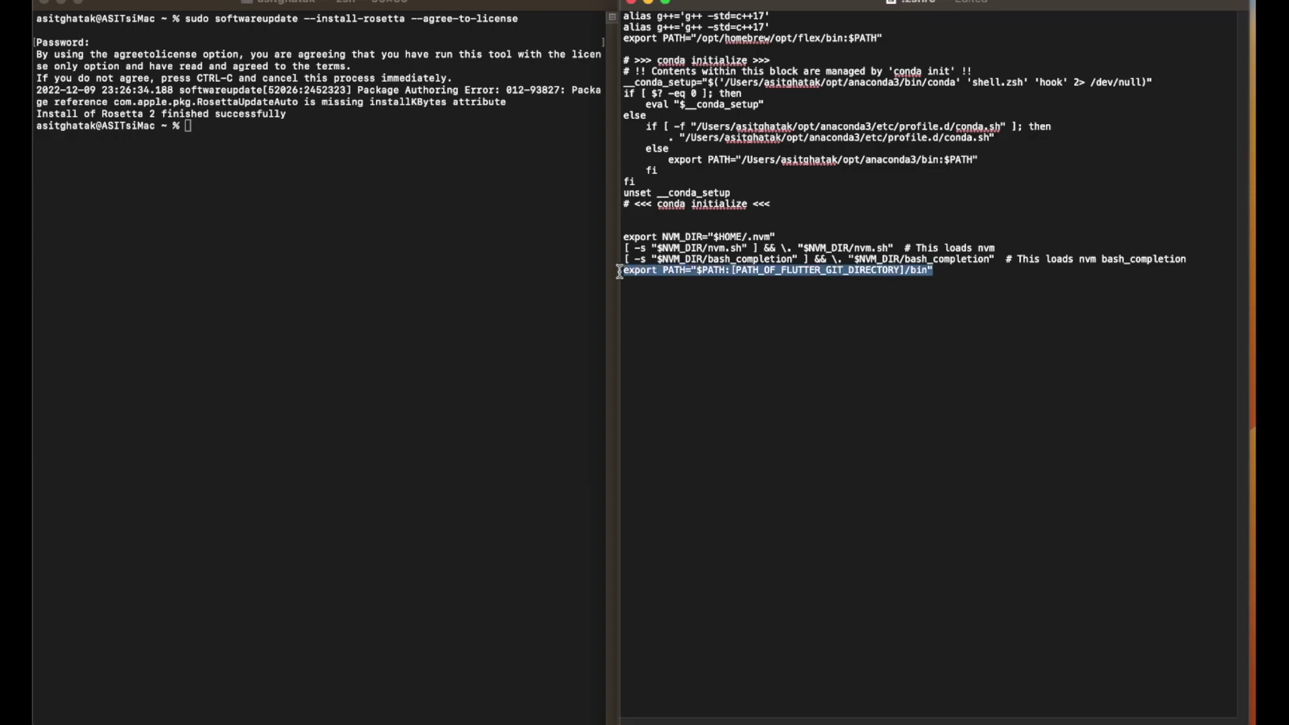
click(723, 293)
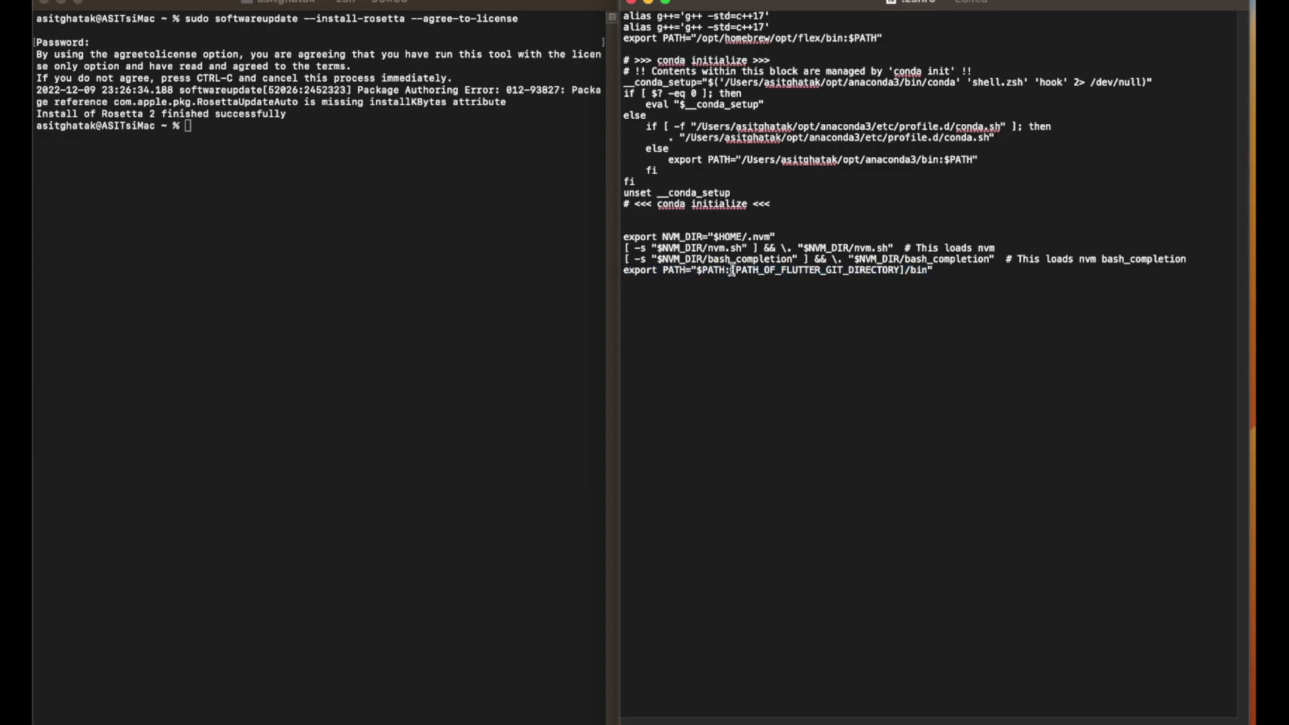
drag(731, 269, 904, 271)
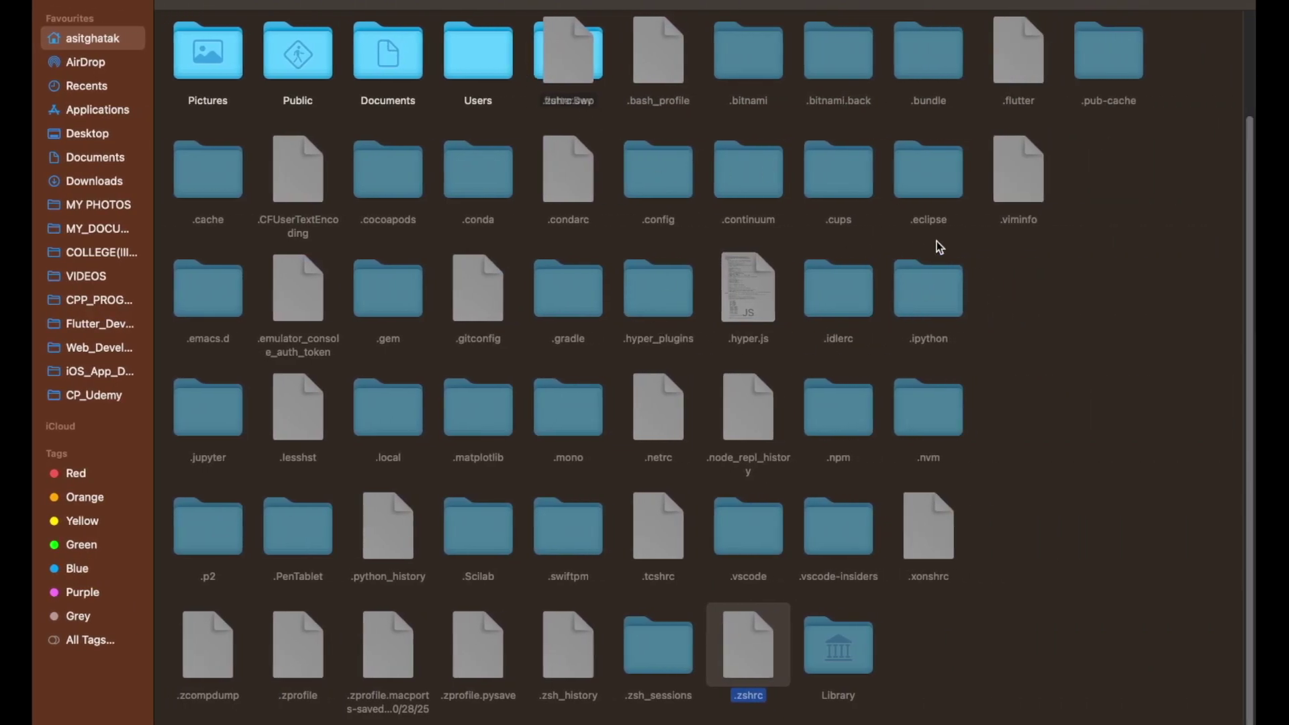
- Switch to Finder, hide the hidden files in the home folder, and open the flutter folder inside flutterDev
click(1037, 384)
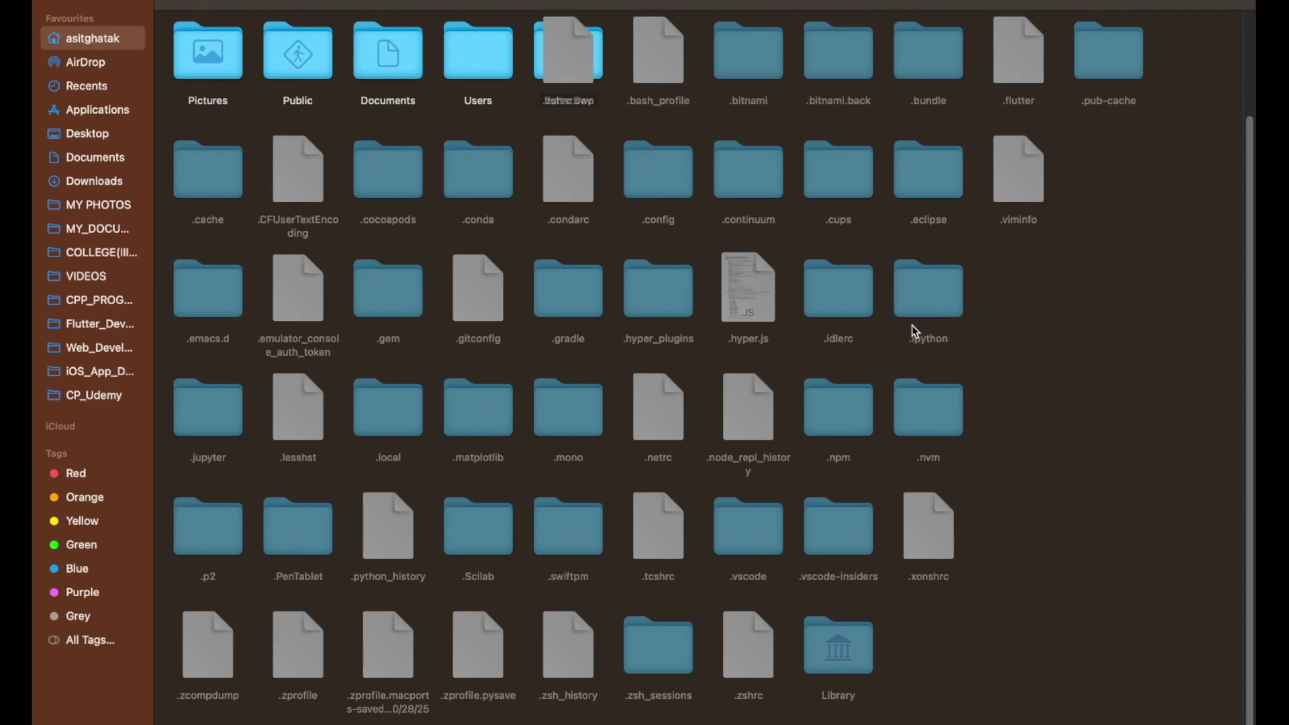
key(super+shift+period)
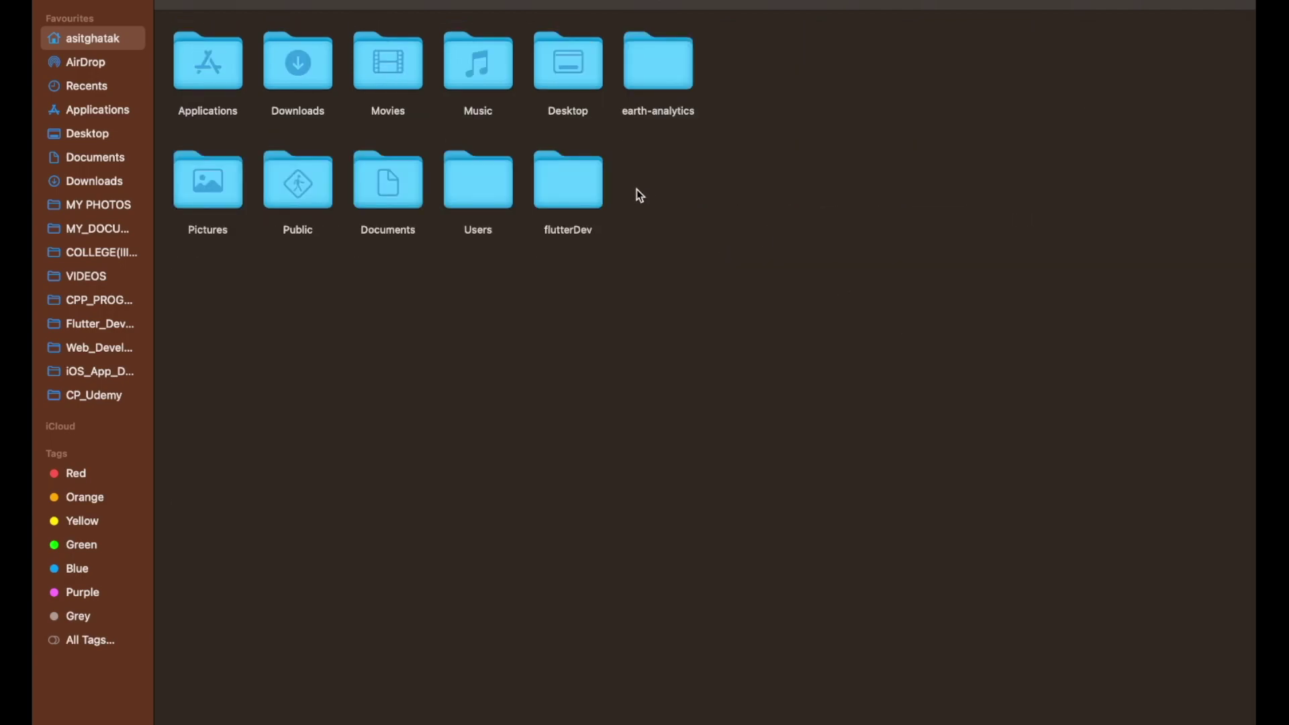
double_click(560, 190)
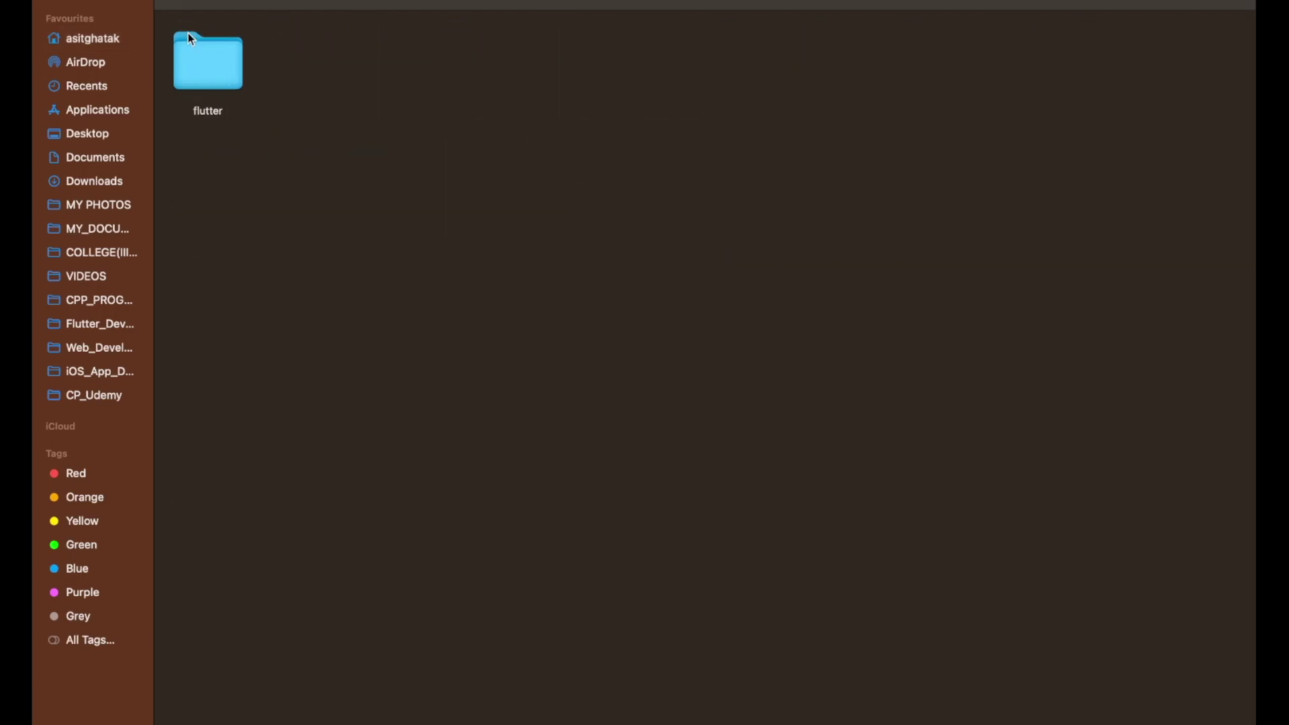
double_click(207, 83)
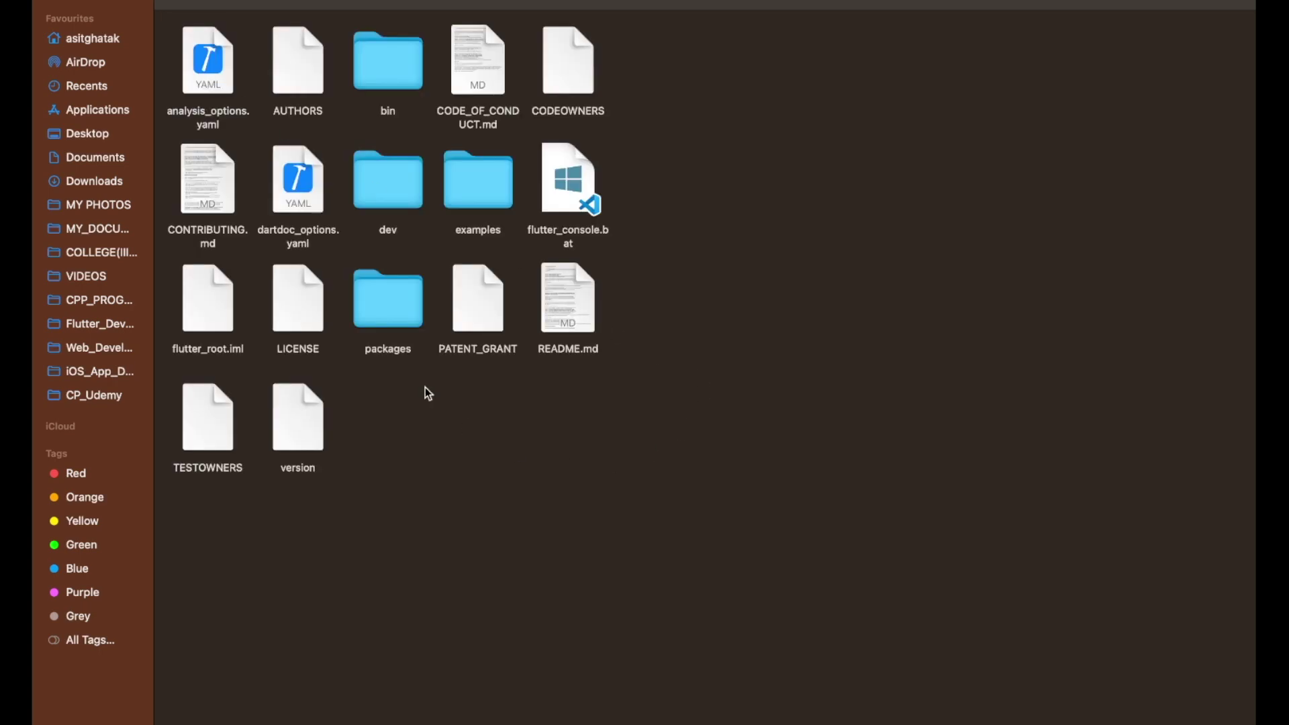
- Get Info on the bin folder, copy its Where path, and close the info window
right_click(398, 77)
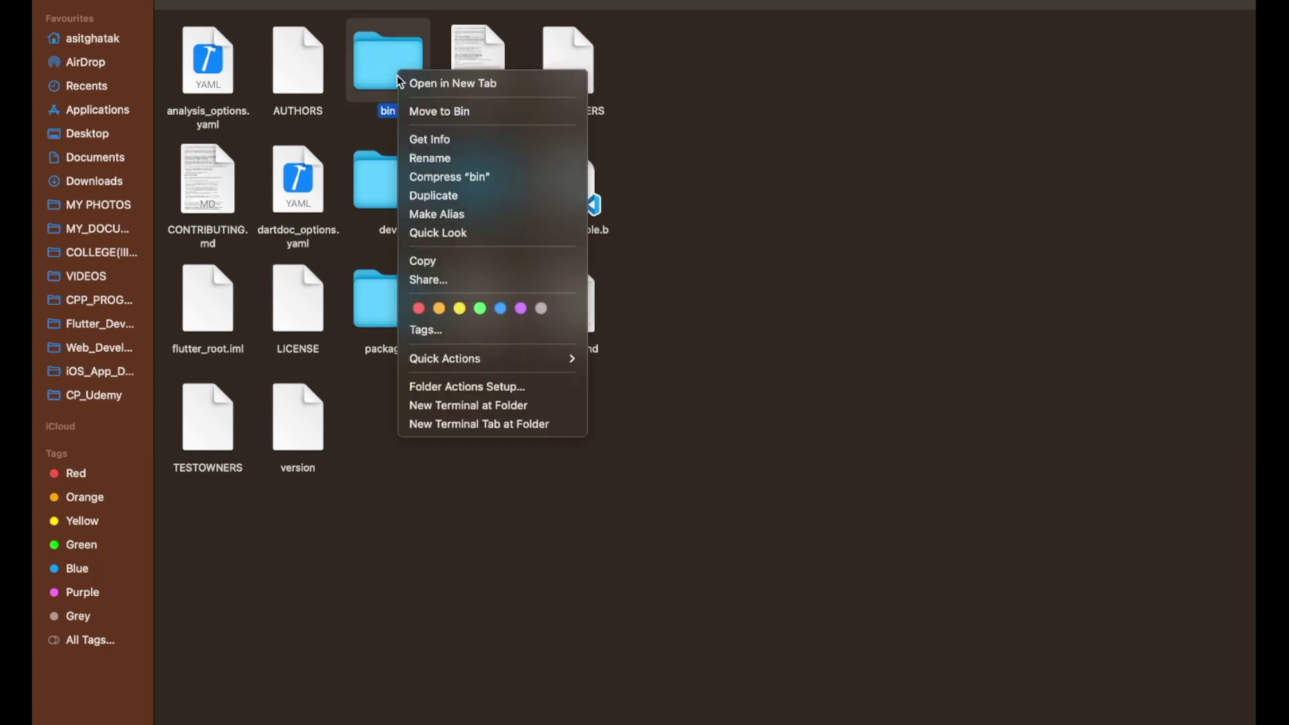
click(436, 136)
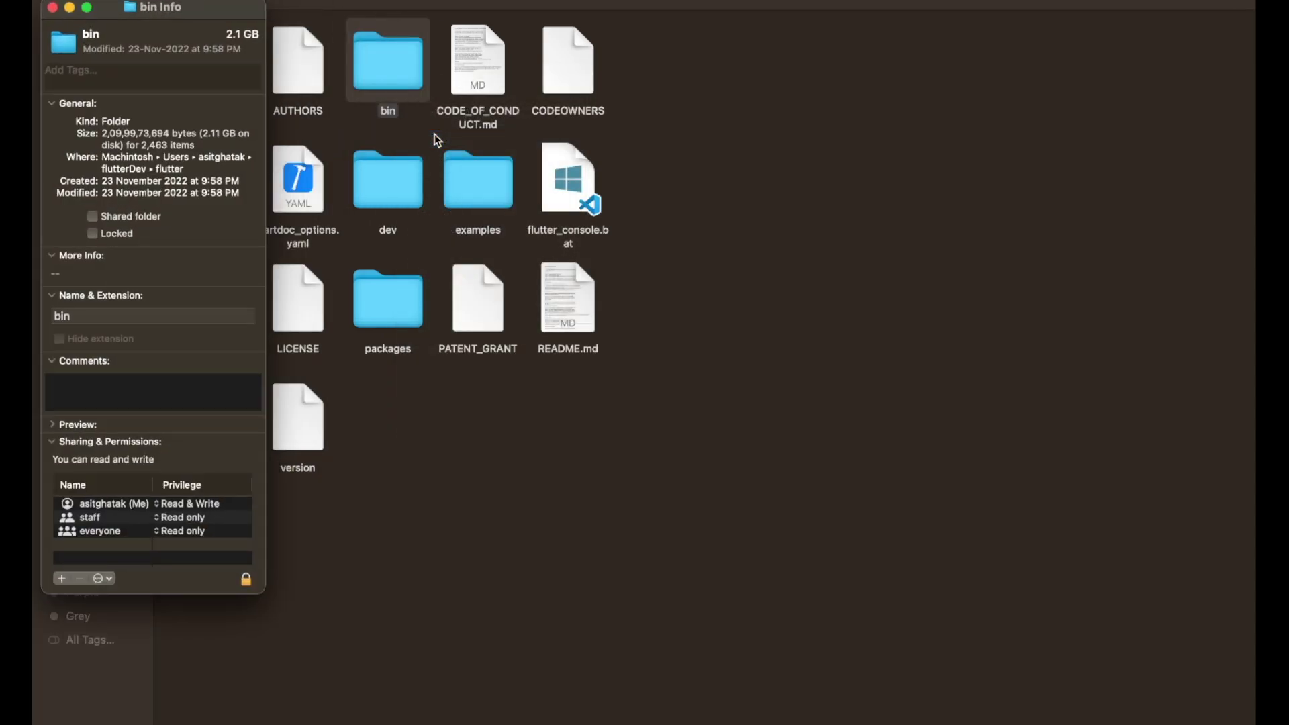
drag(102, 156, 183, 168)
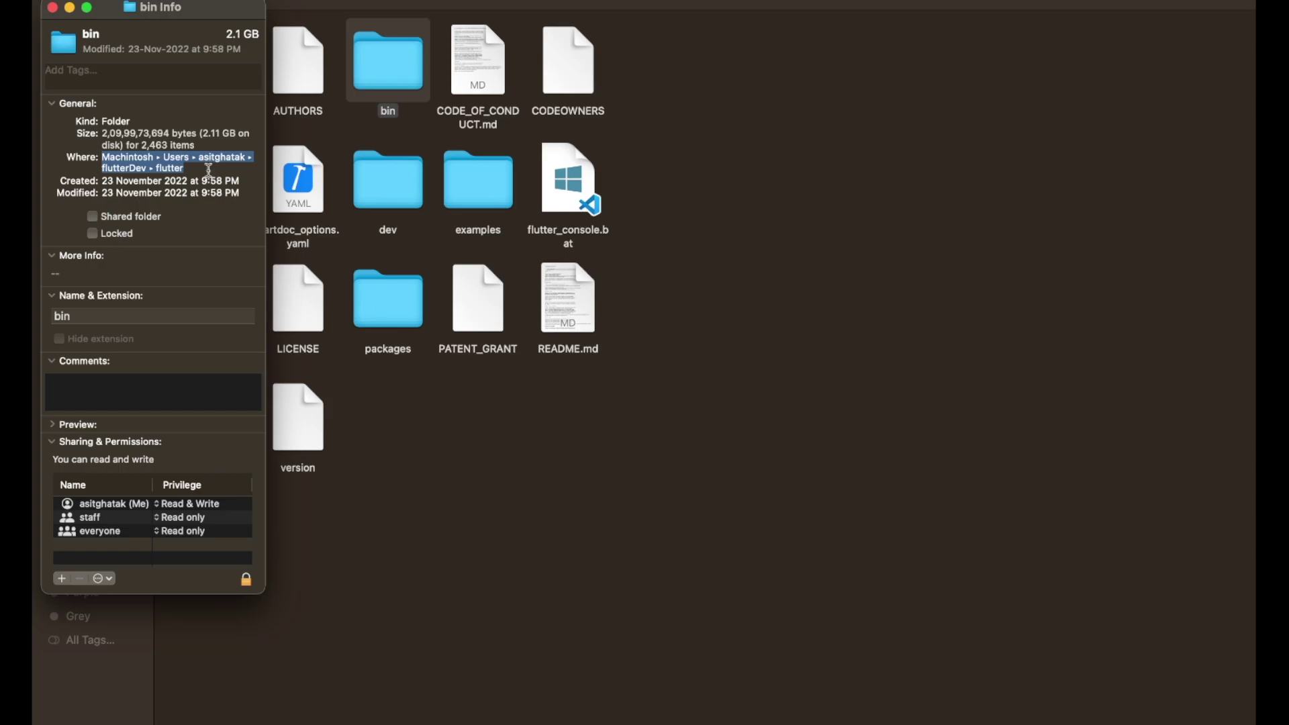
click(53, 8)
click(671, 433)
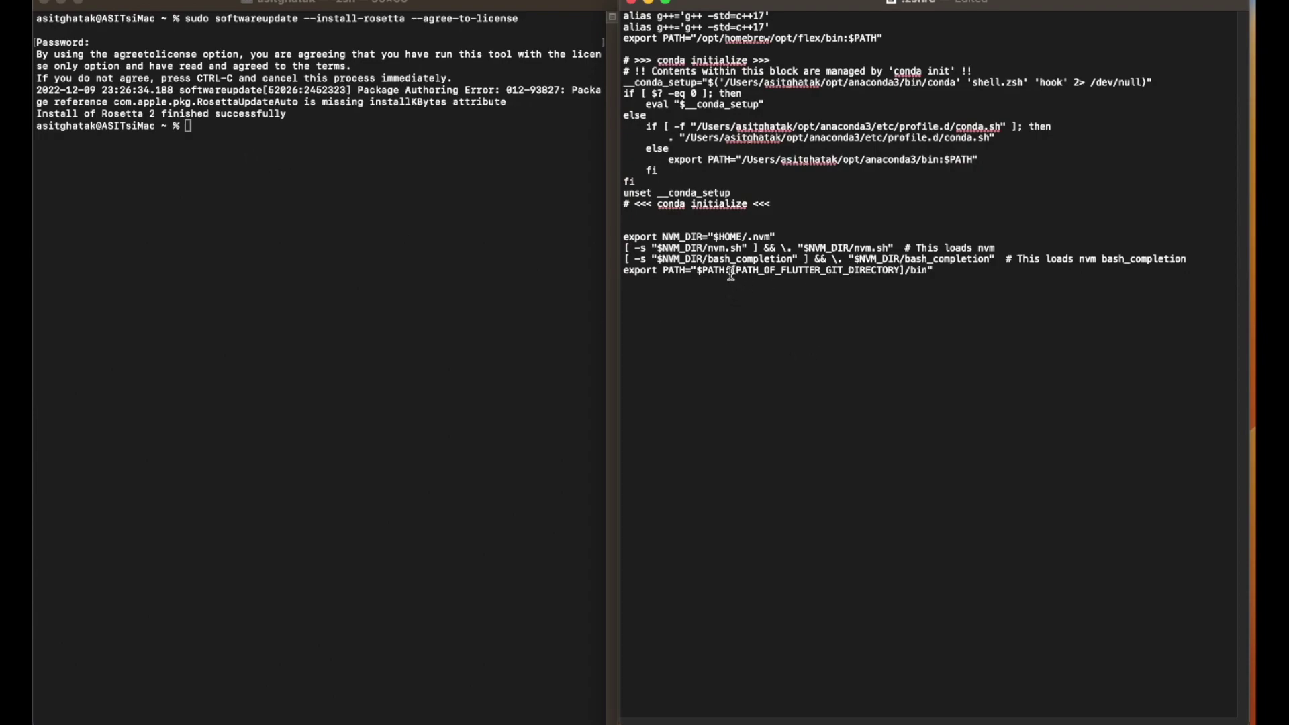
- Replace [PATH_OF_FLUTTER_GIT_DIRECTORY] in the .zshrc export line with the copied home-folder path ending in flutterDev/flutter, keeping /bin after it
drag(730, 271, 904, 269)
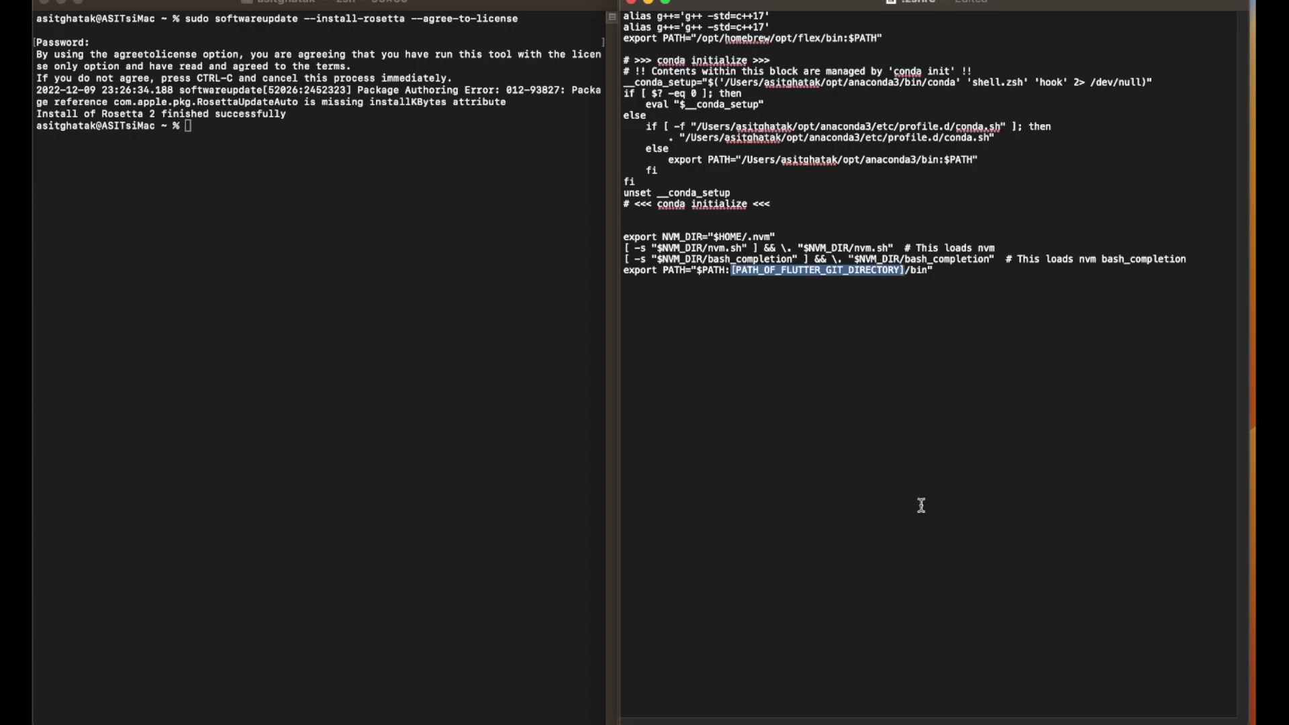
key(BackSpace)
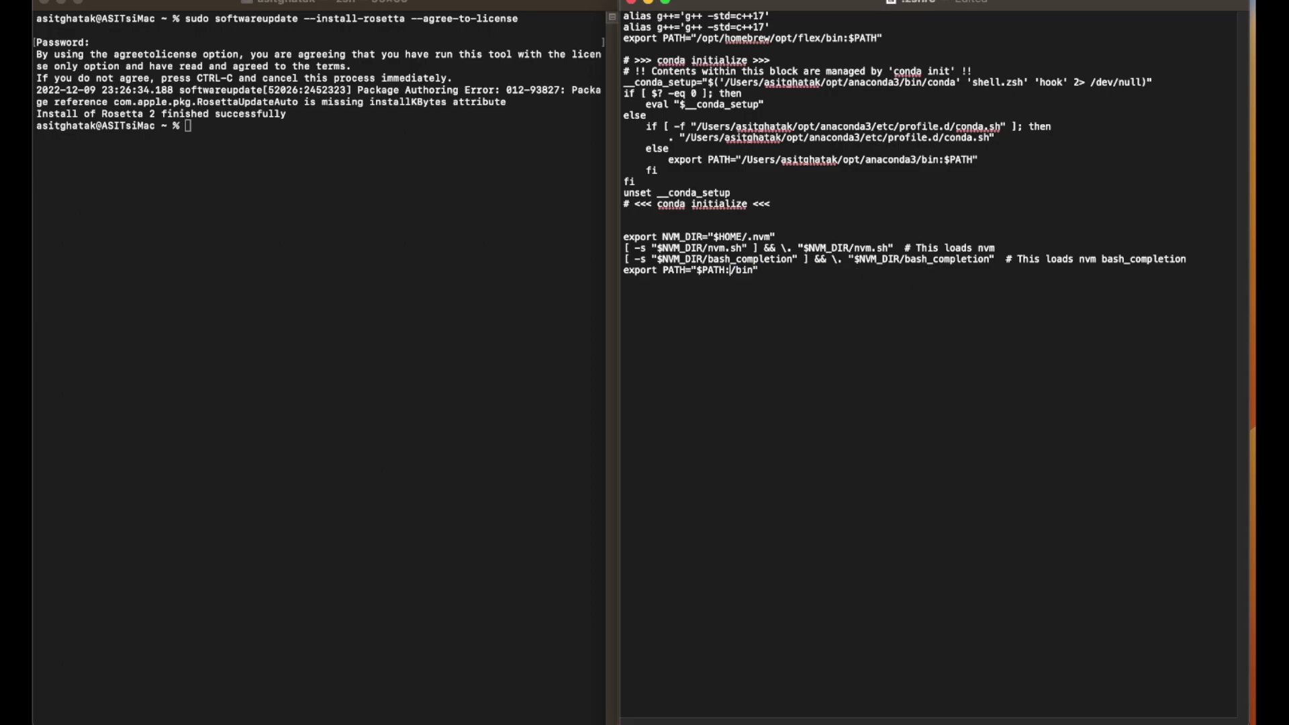
key(super+v)
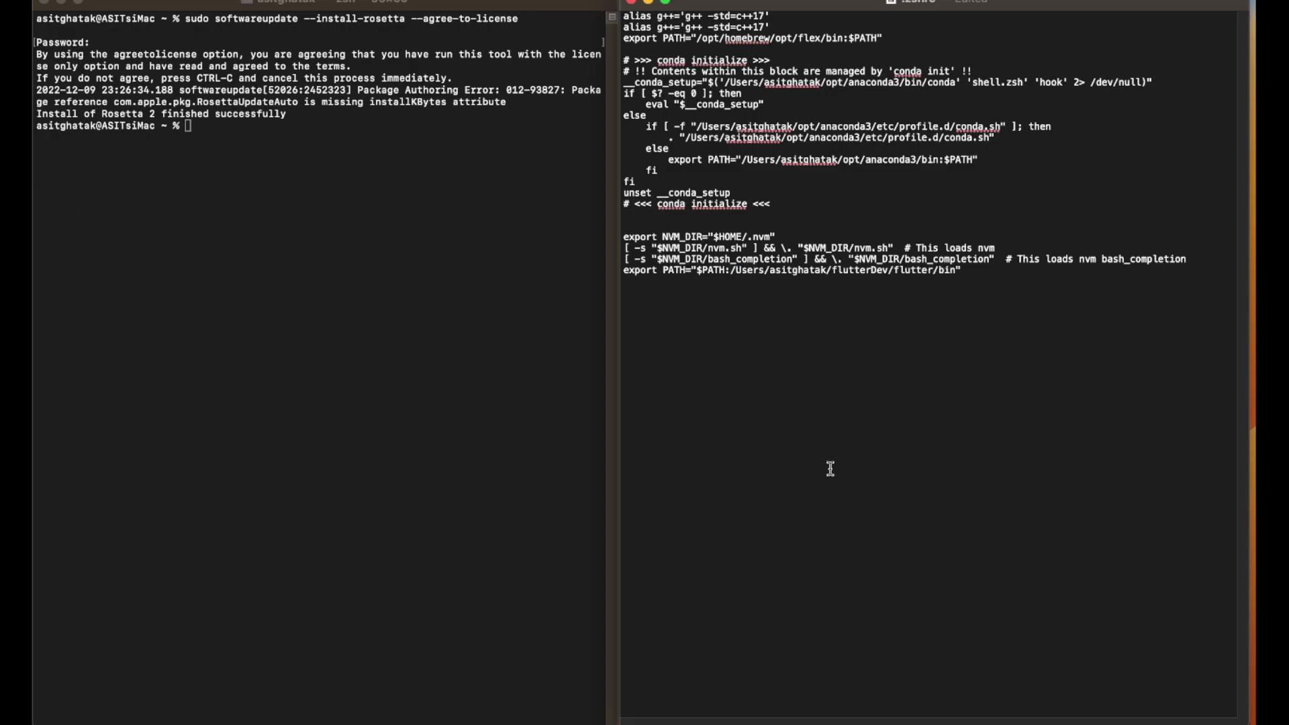
click(766, 333)
click(937, 271)
- Compare the /bin ending of the guide's export PATH command with the edited line in .zshrc
key(ctrl+Right)
key(ctrl+Right)
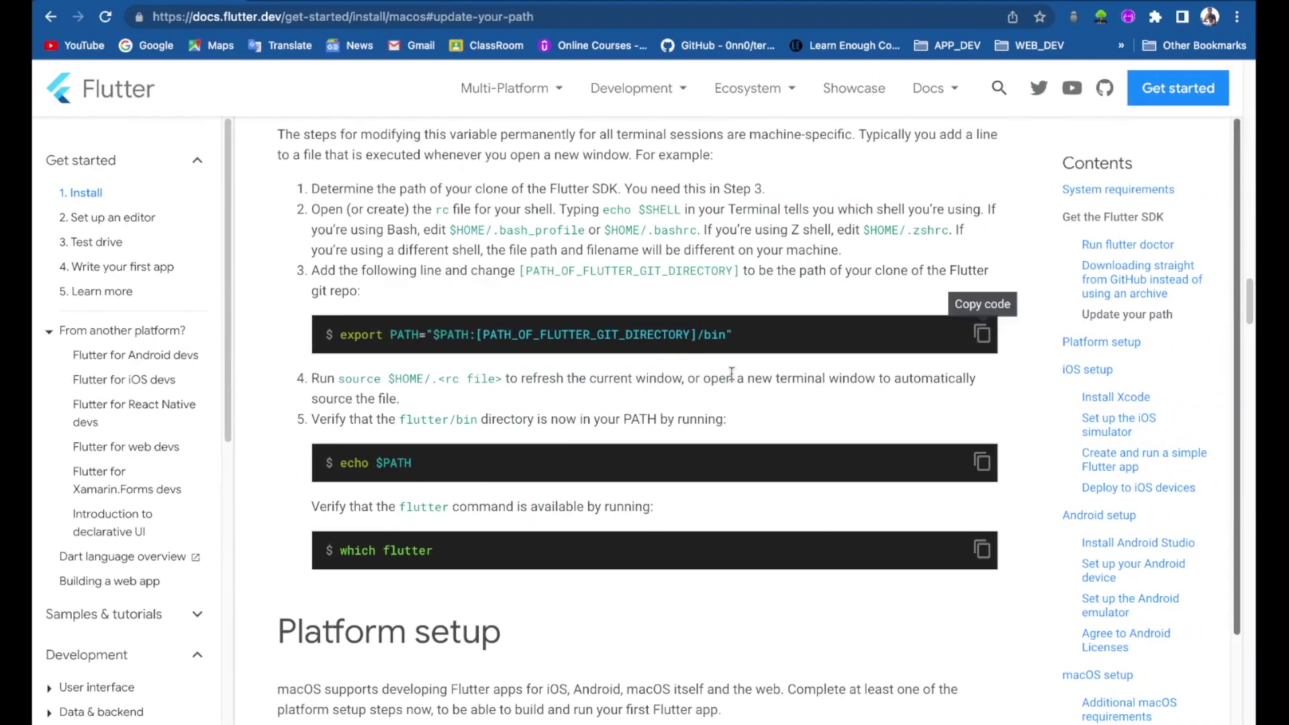
drag(697, 334, 724, 335)
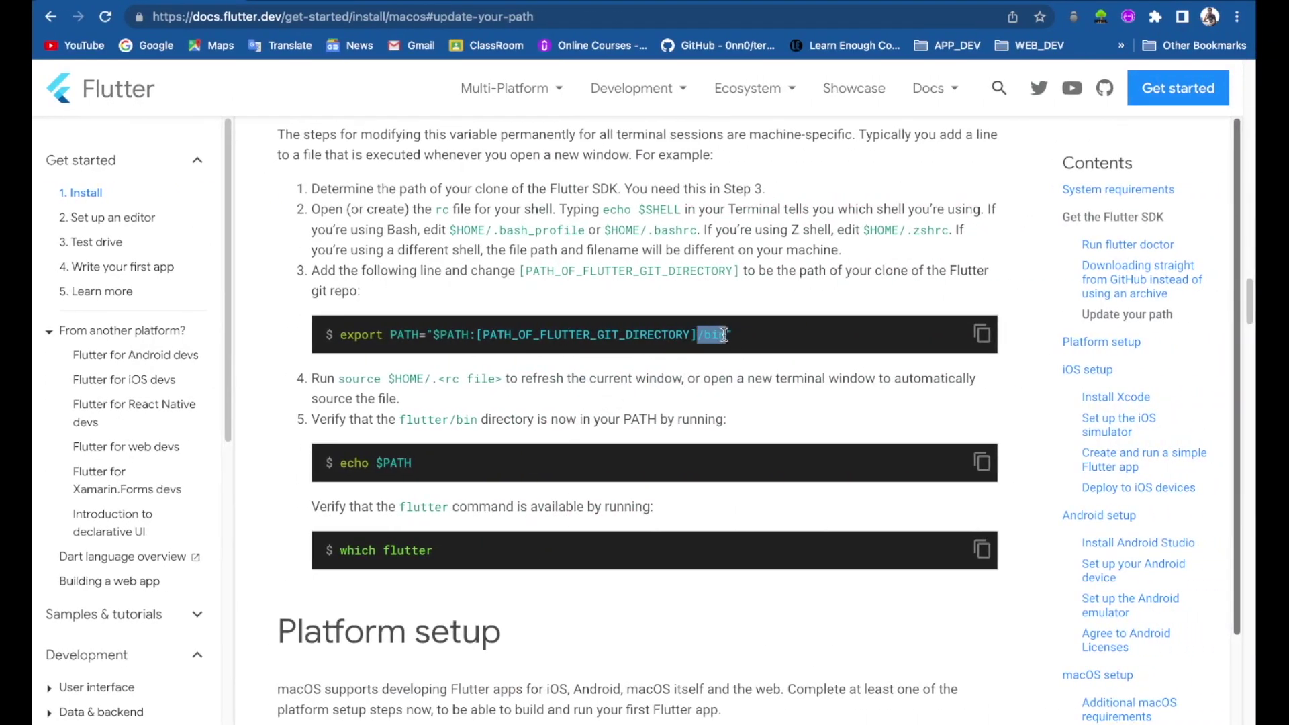
click(702, 334)
drag(697, 334, 724, 334)
click(758, 334)
key(ctrl+Left)
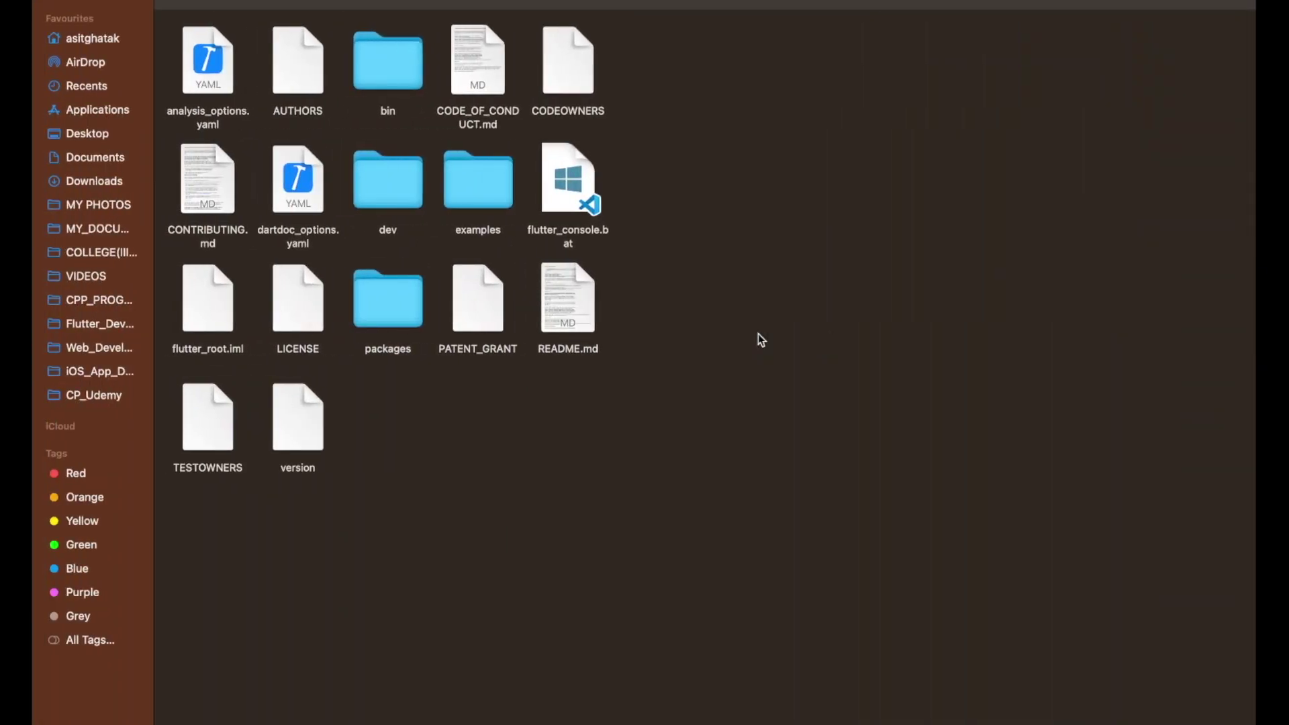
key(ctrl+Left)
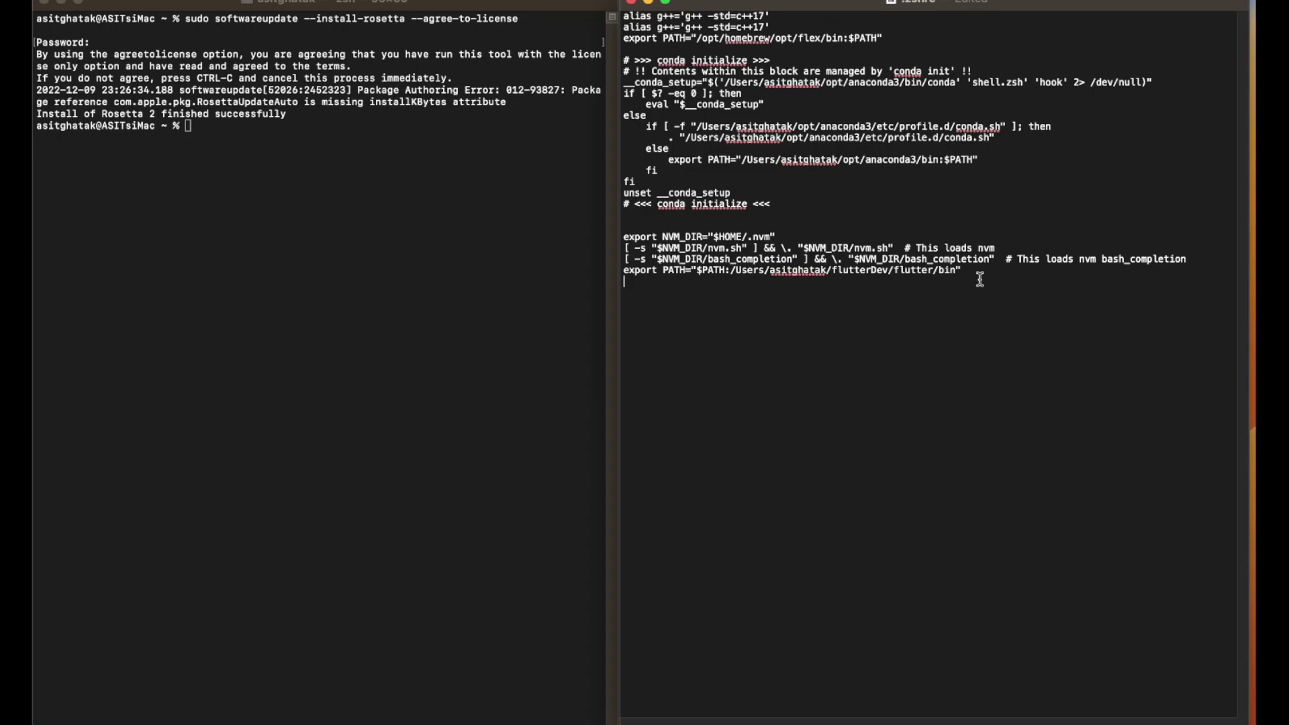
- Save and close the .zshrc file, and take the Finder window out of full screen
key(super+s)
click(632, 3)
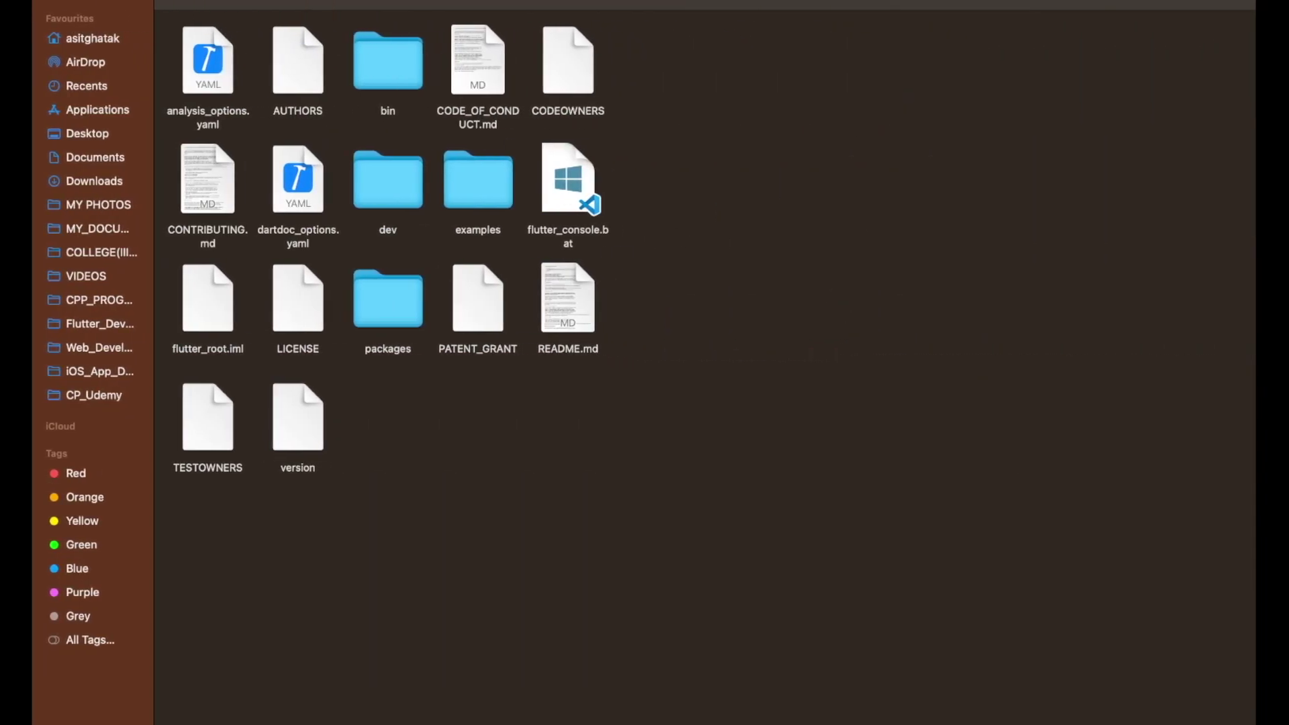
mouse_move(82, 5)
click(89, 8)
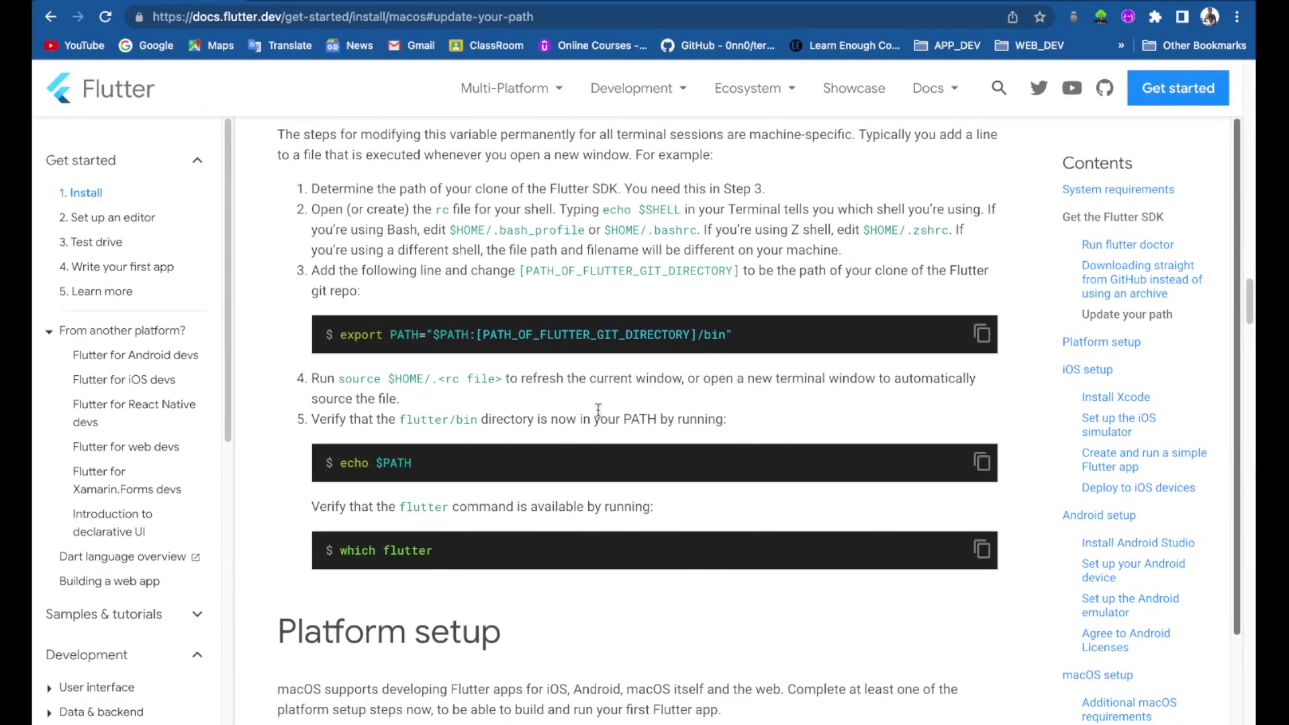
- Read the guide's steps 4 and 5 on refreshing the shell and verifying the path, and copy the echo $PATH command
scroll(596, 411, down, 2)
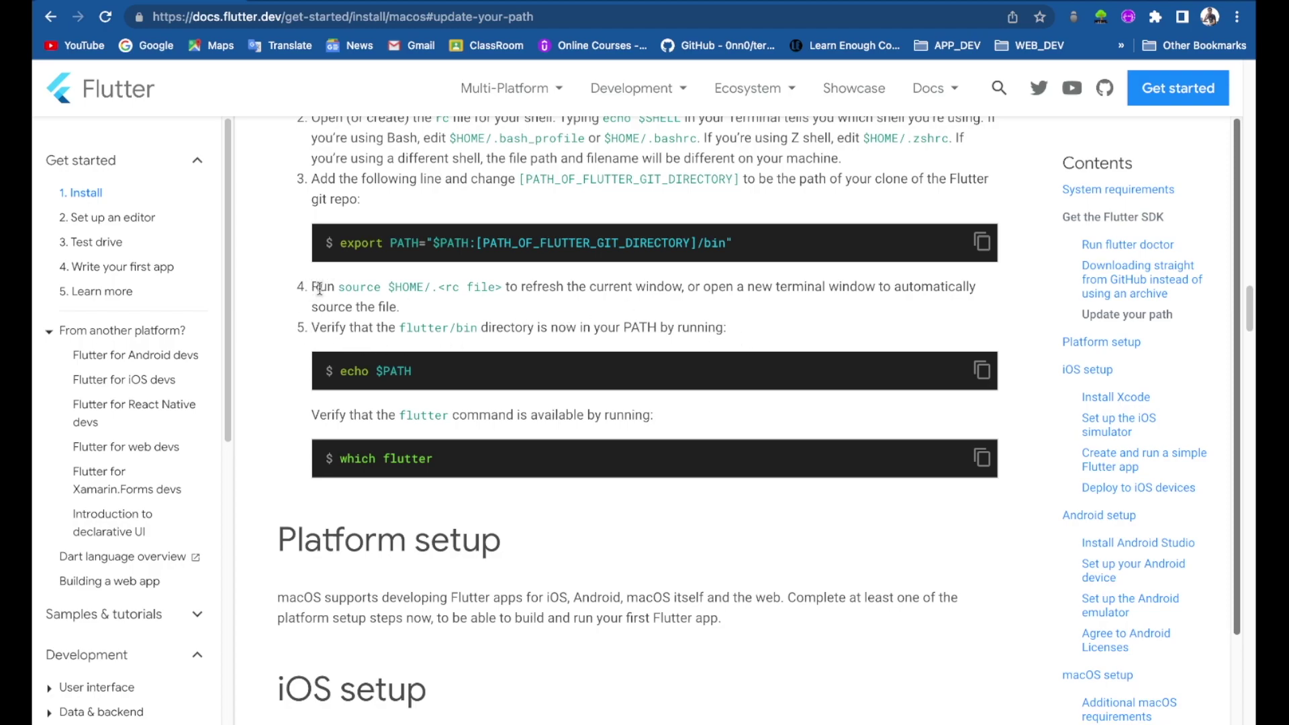
drag(312, 290, 505, 288)
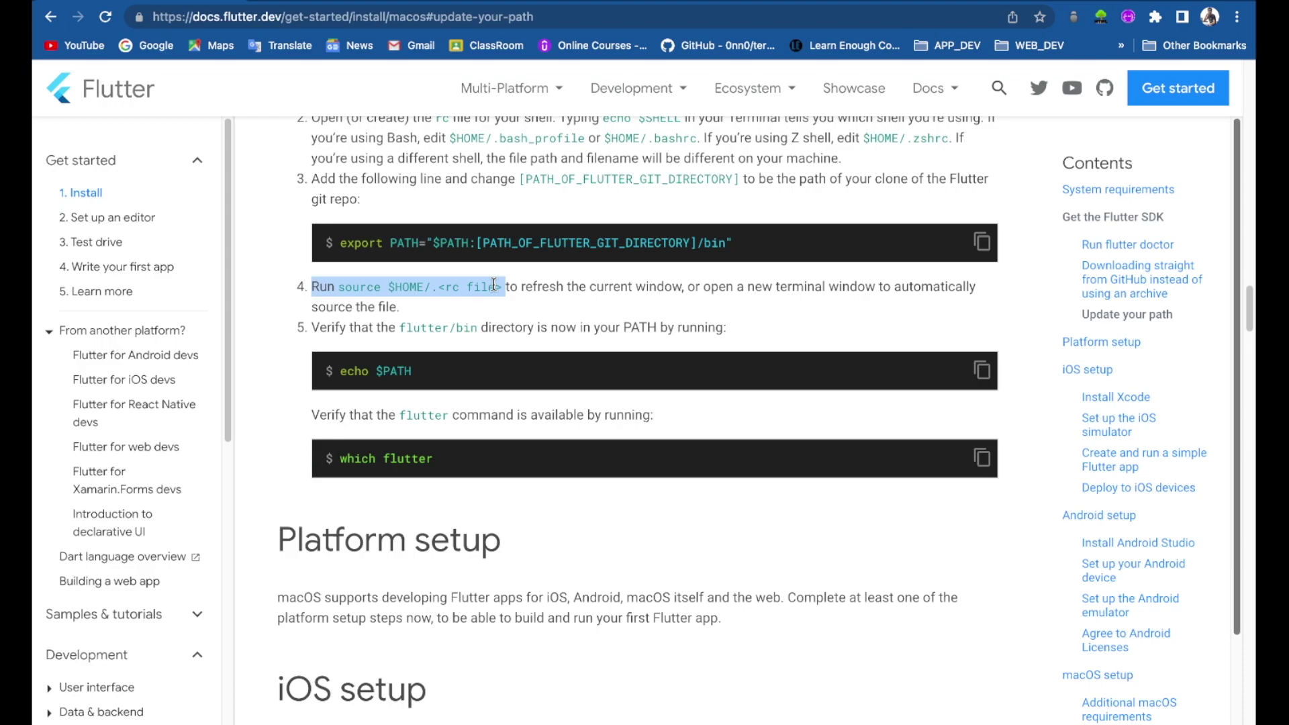
drag(703, 286, 402, 307)
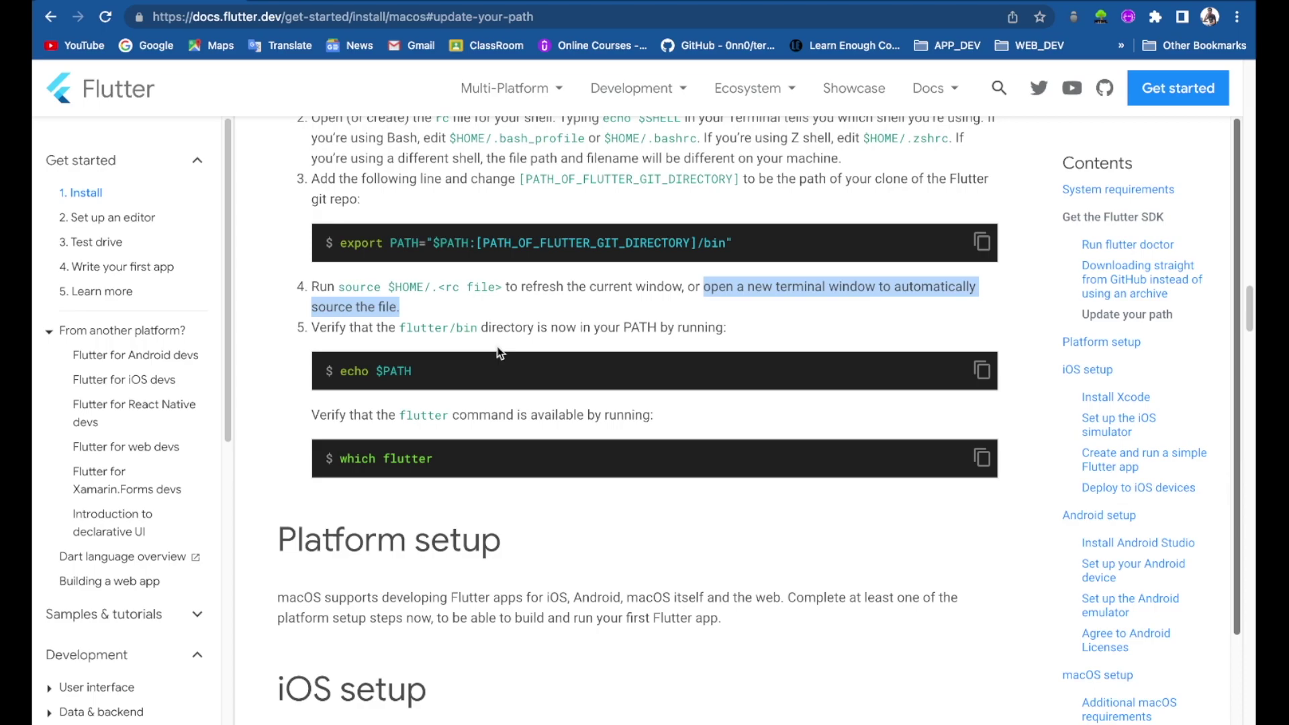
click(443, 315)
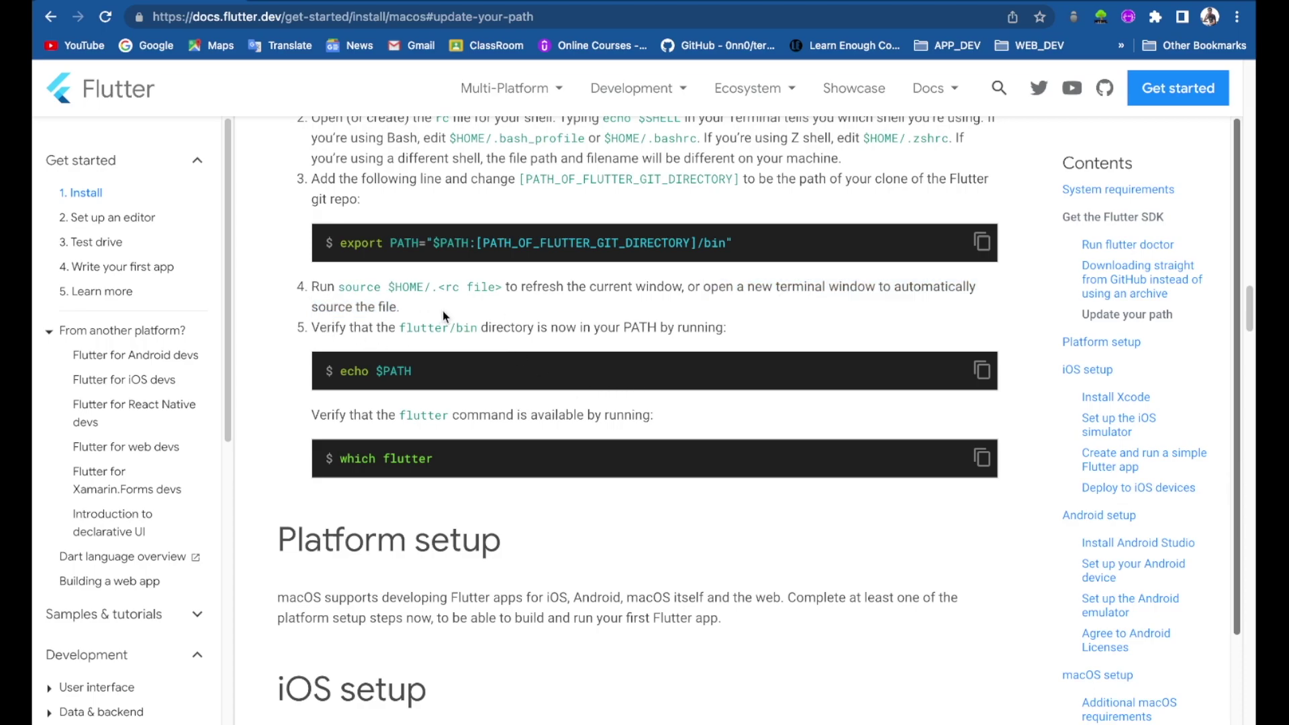
drag(312, 327, 764, 336)
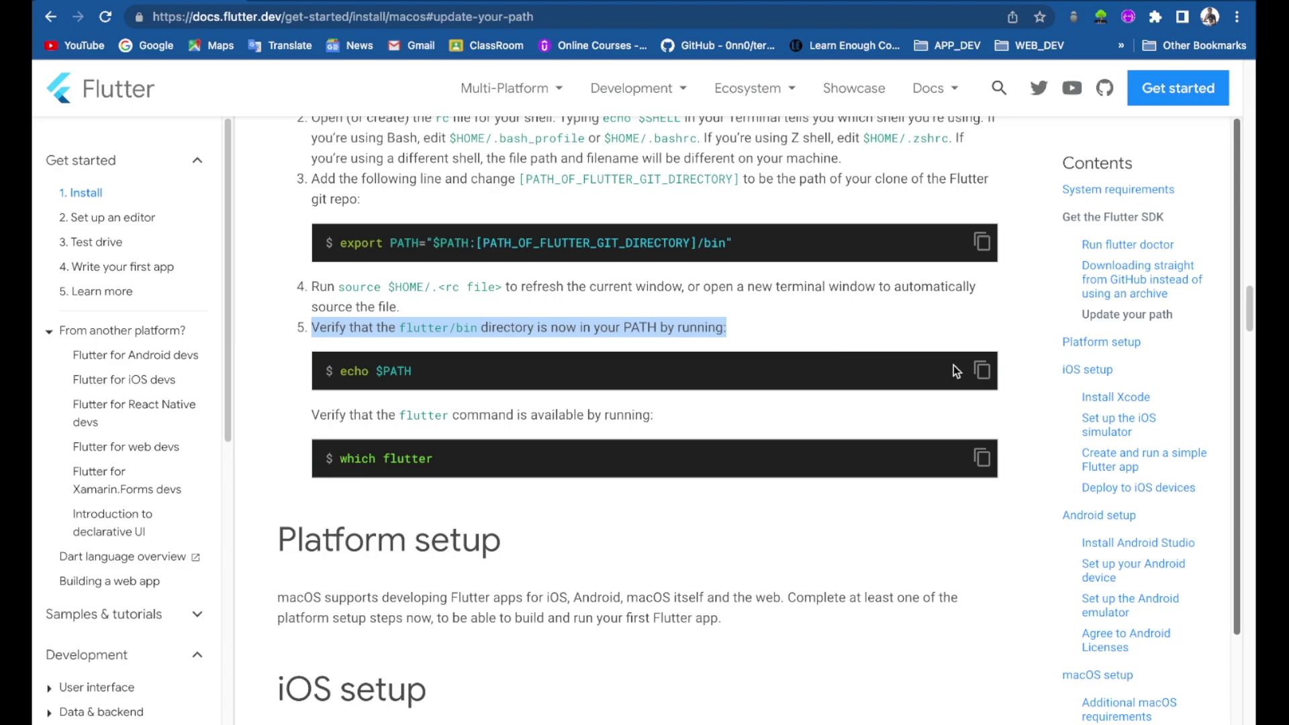
click(819, 379)
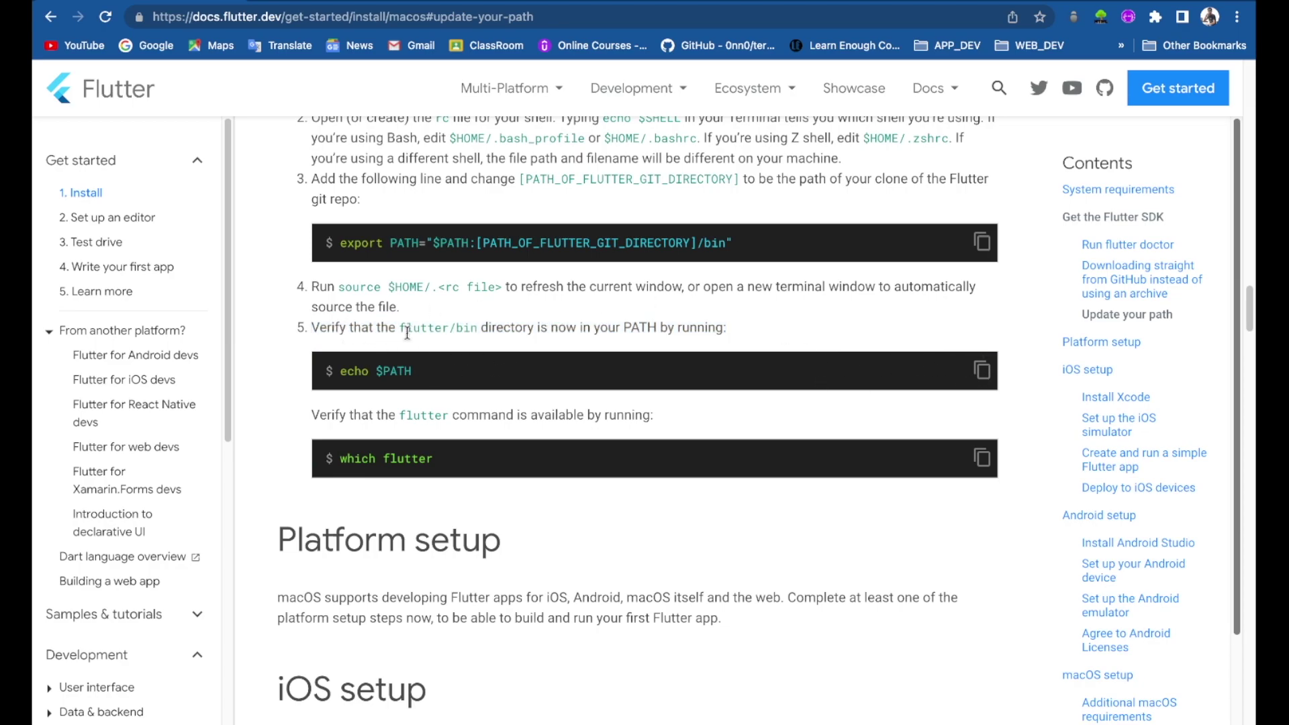
click(981, 371)
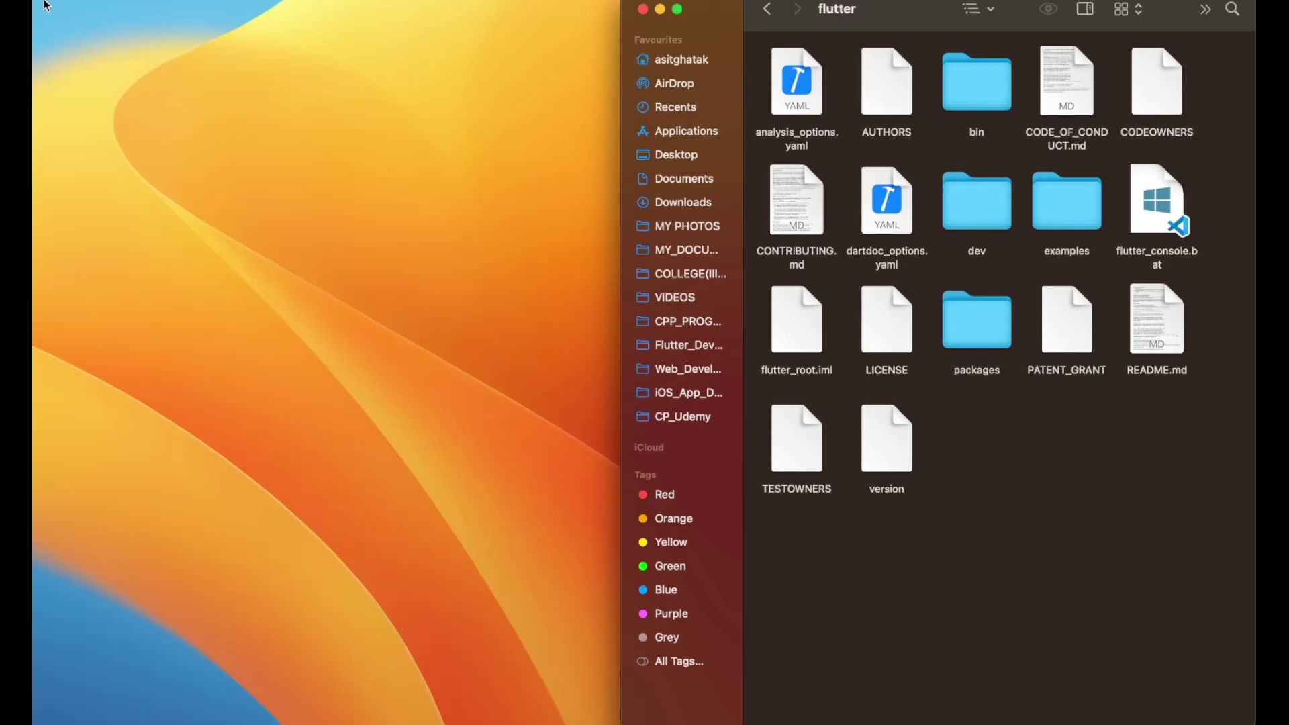
- Open a fresh Terminal window and enlarge it to fill the space beside the Finder window
click(45, 3)
key(super+space)
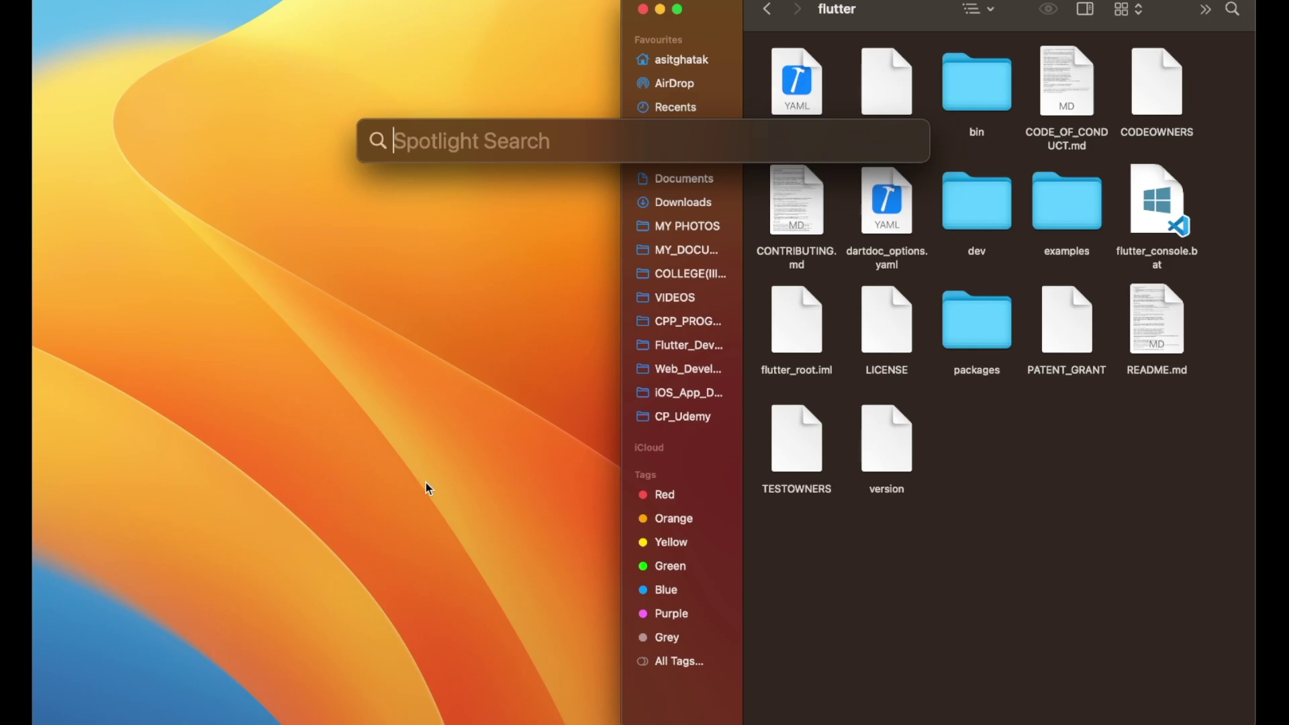
text(ter)
key(Return)
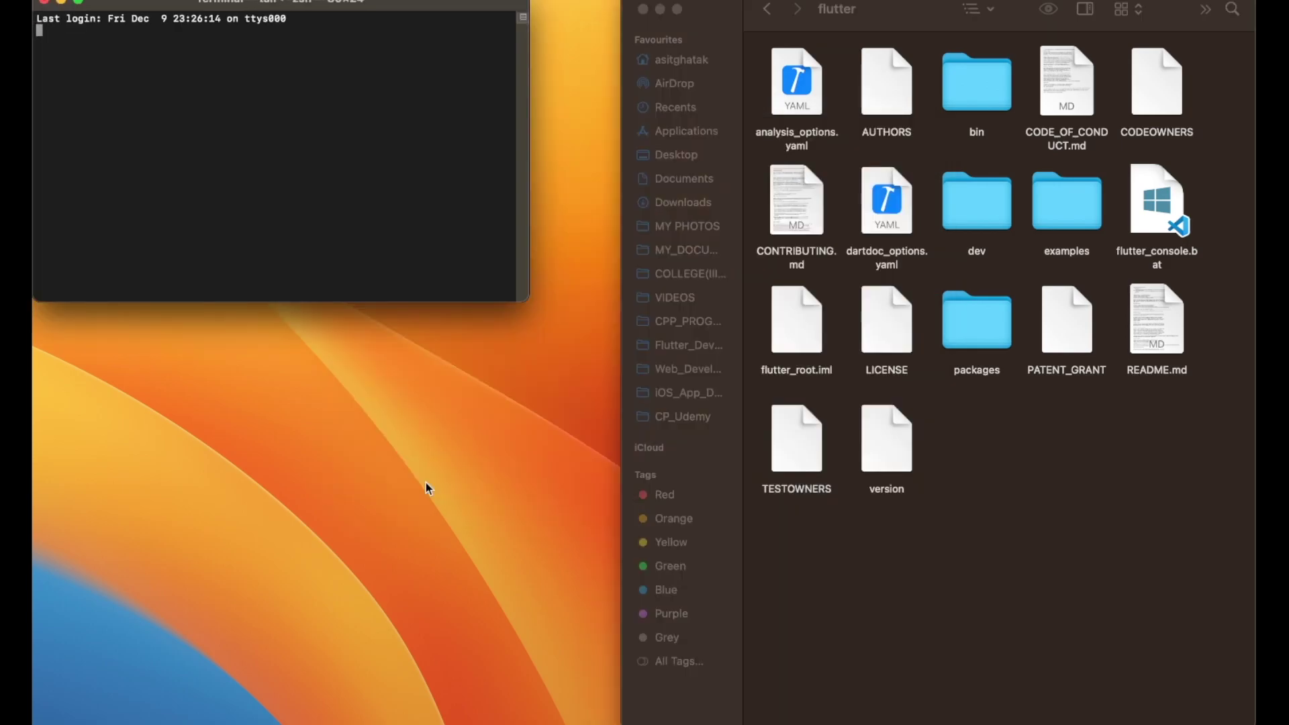
drag(518, 299, 735, 724)
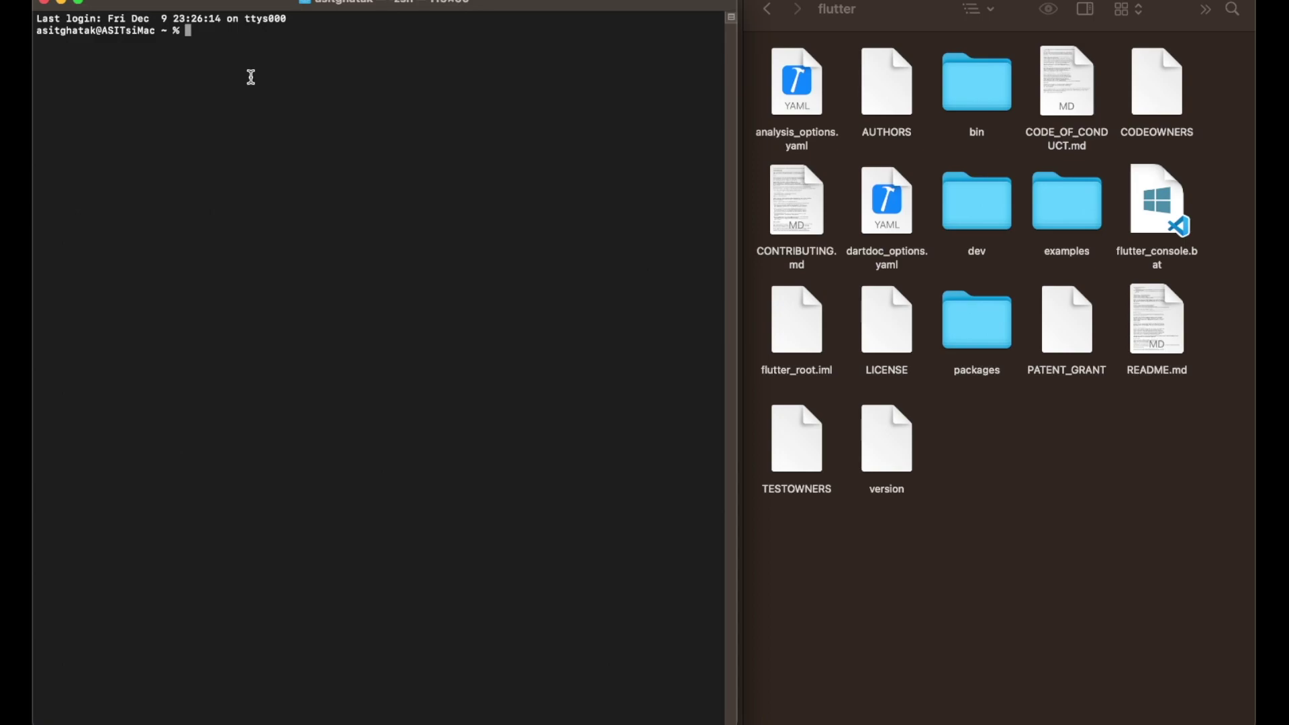
- Run echo $PATH in the new Terminal window and check the output for the flutter/bin directory
key(super+v)
key(Return)
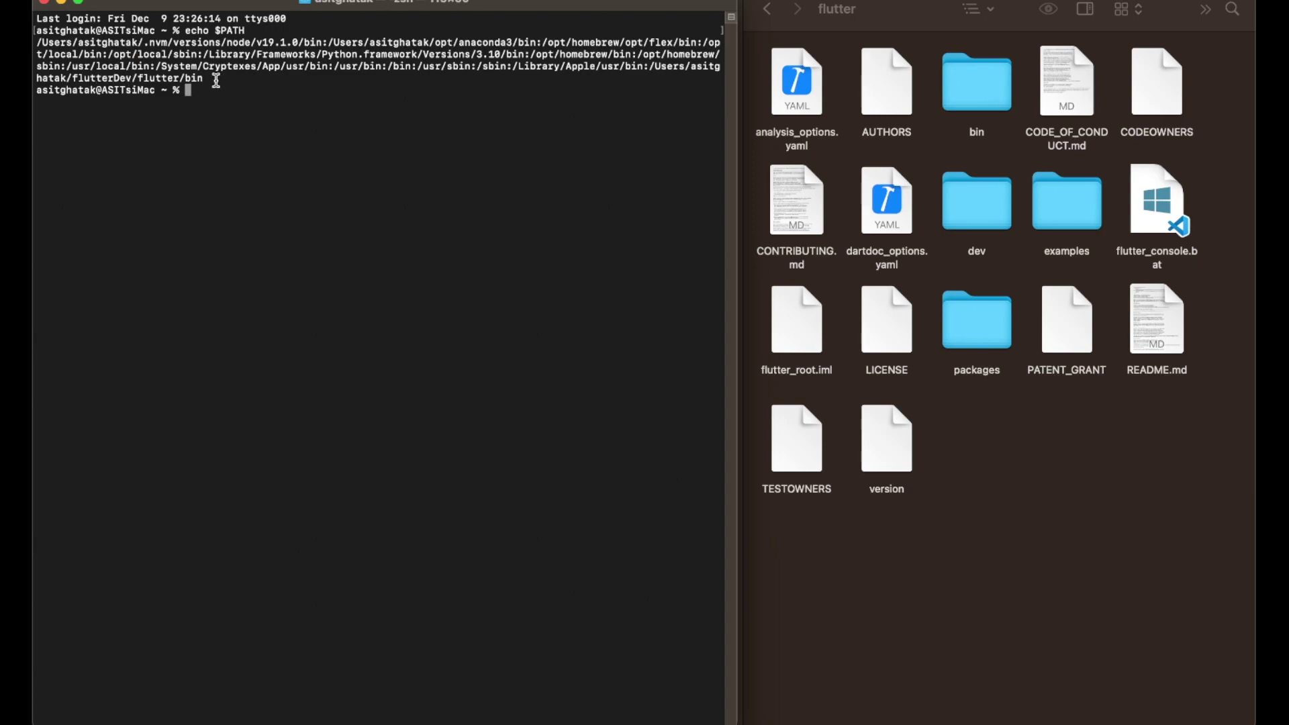
drag(204, 79, 132, 80)
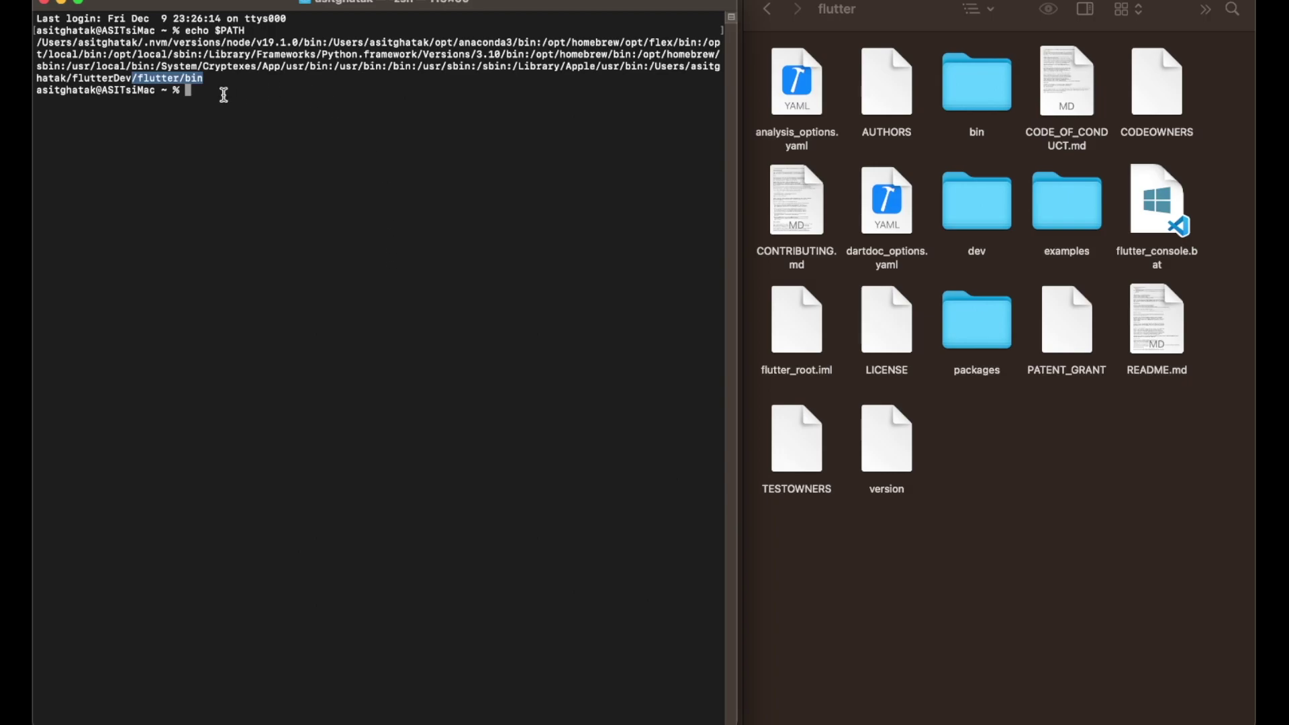
- Copy the which flutter command from the guide, run it in Terminal, and check the folders in the returned path
key(ctrl+Right)
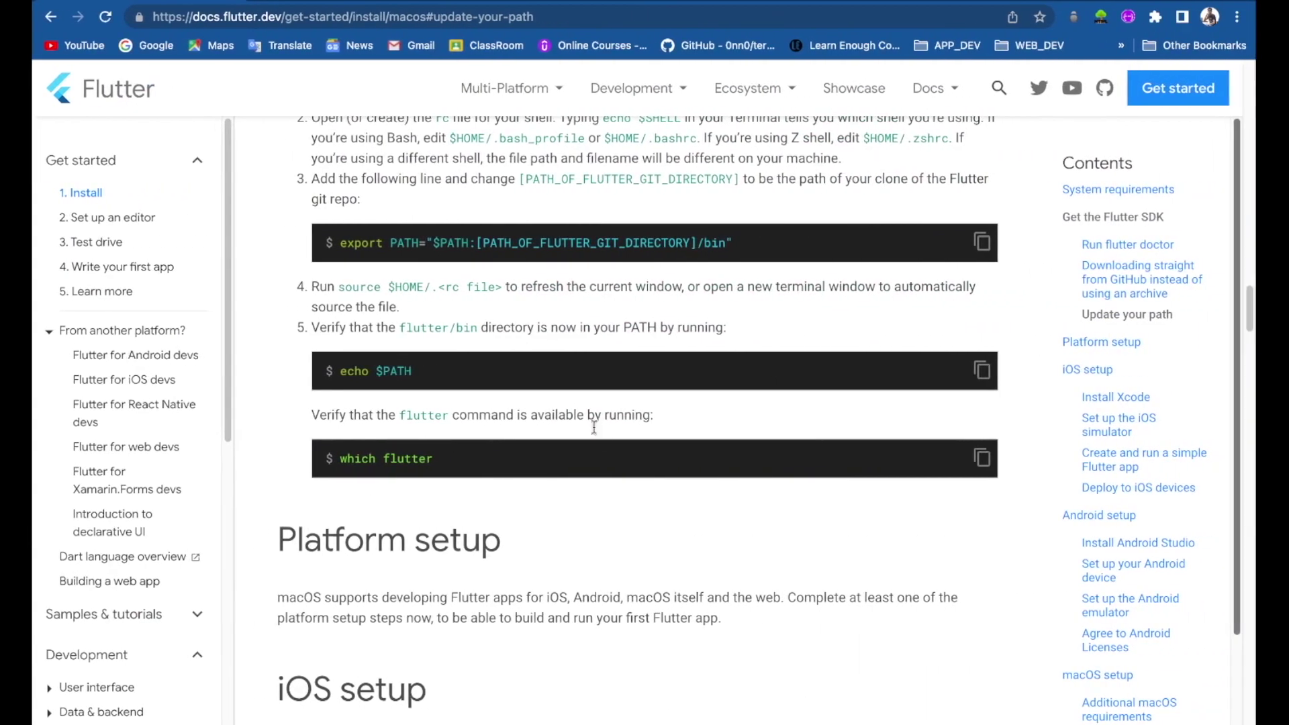
drag(399, 327, 477, 328)
click(817, 335)
click(982, 460)
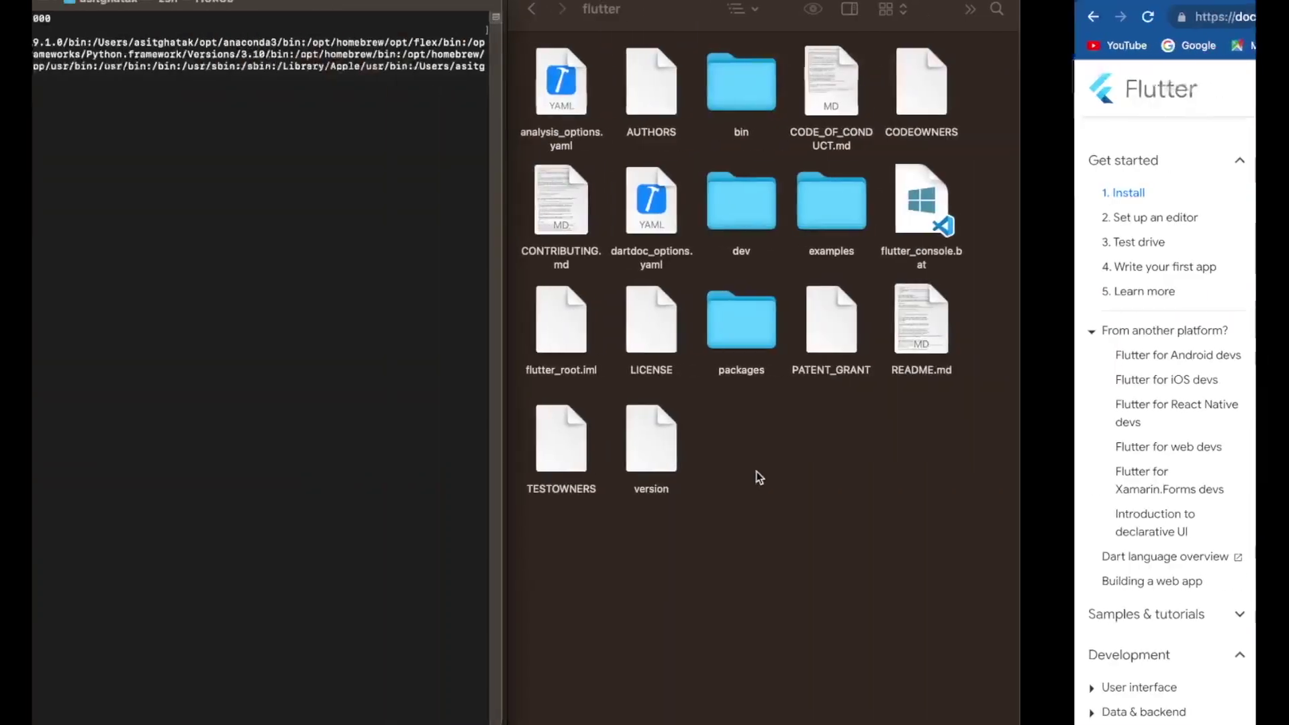
key(super+v)
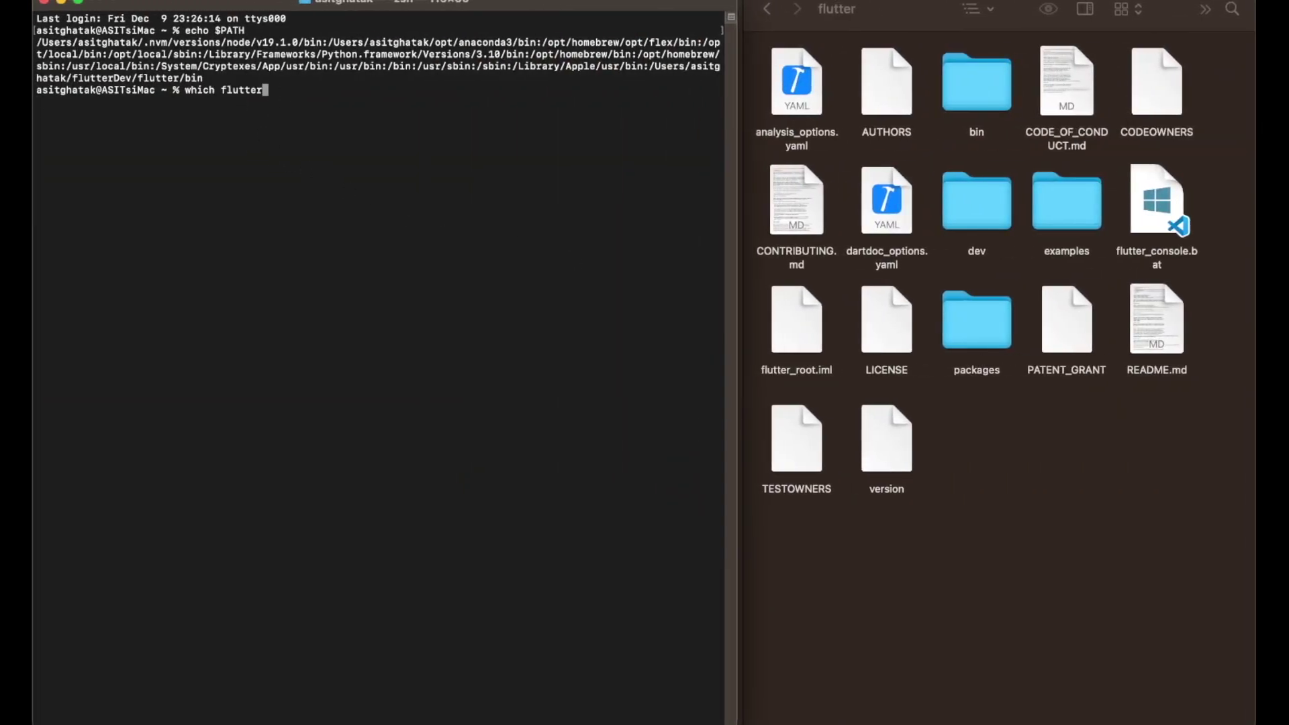
key(Return)
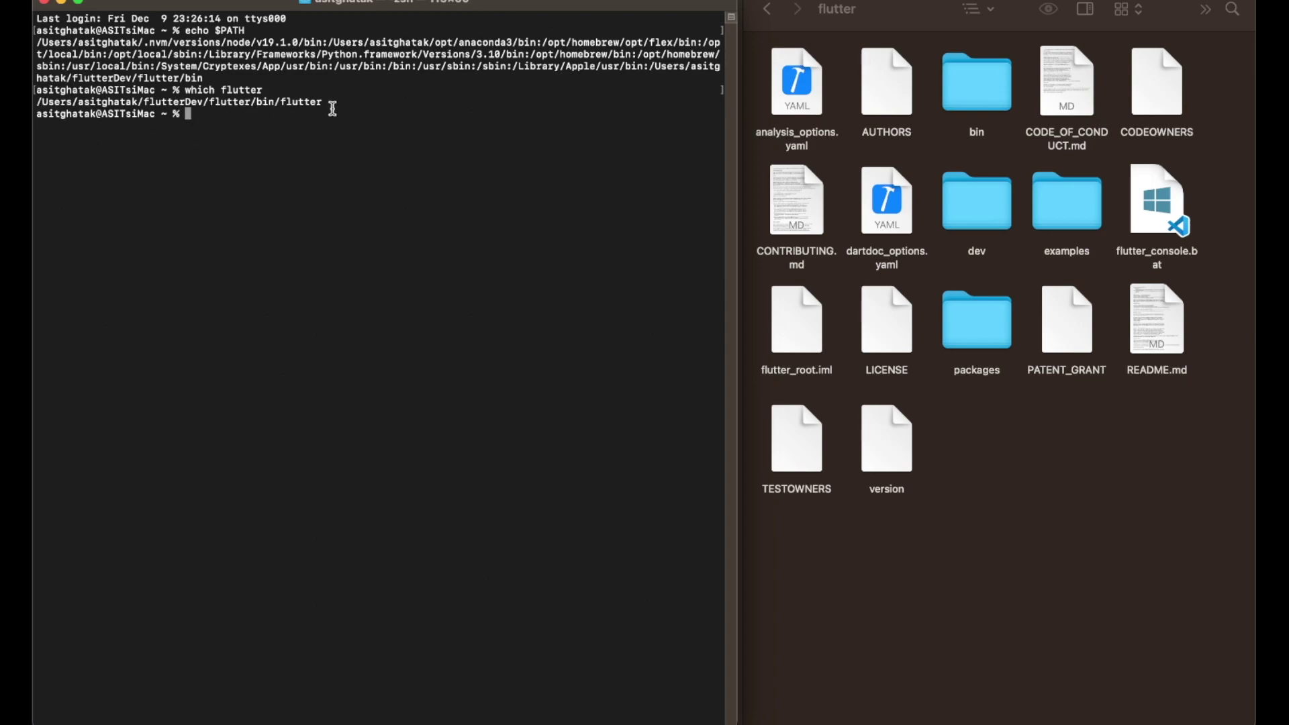
drag(318, 103, 37, 103)
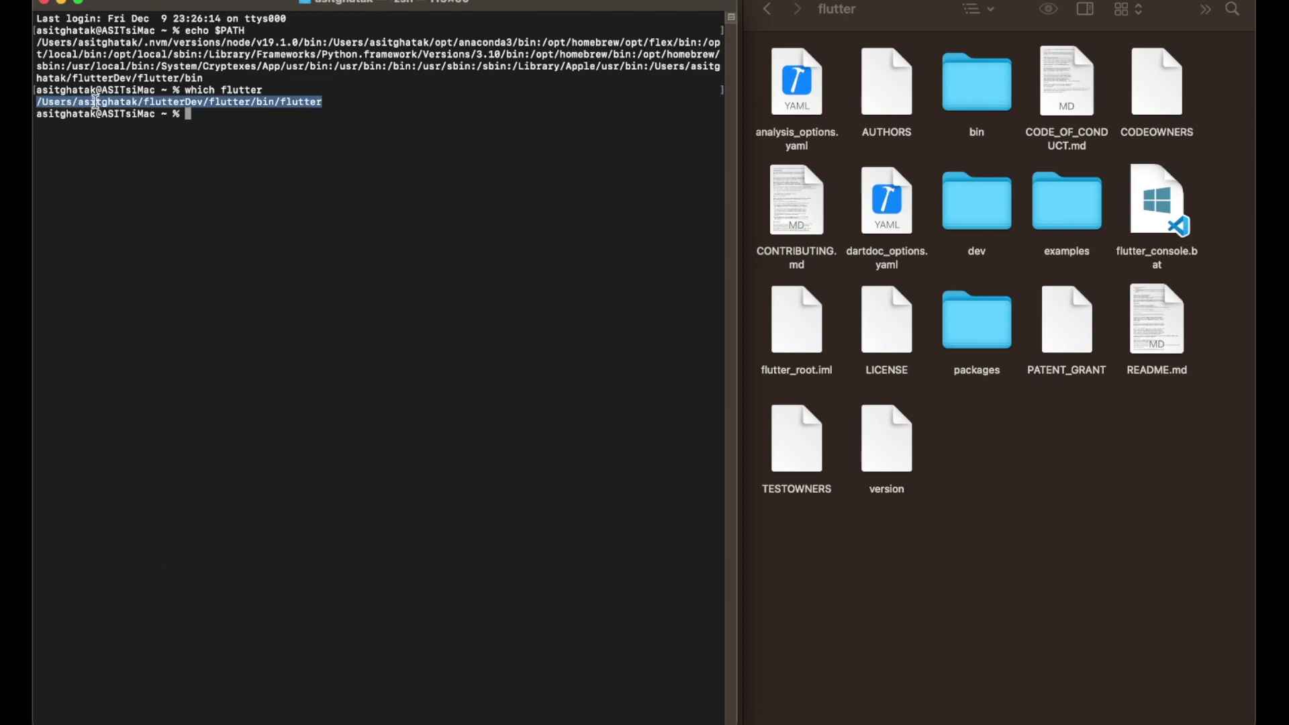
click(145, 104)
drag(144, 102, 204, 101)
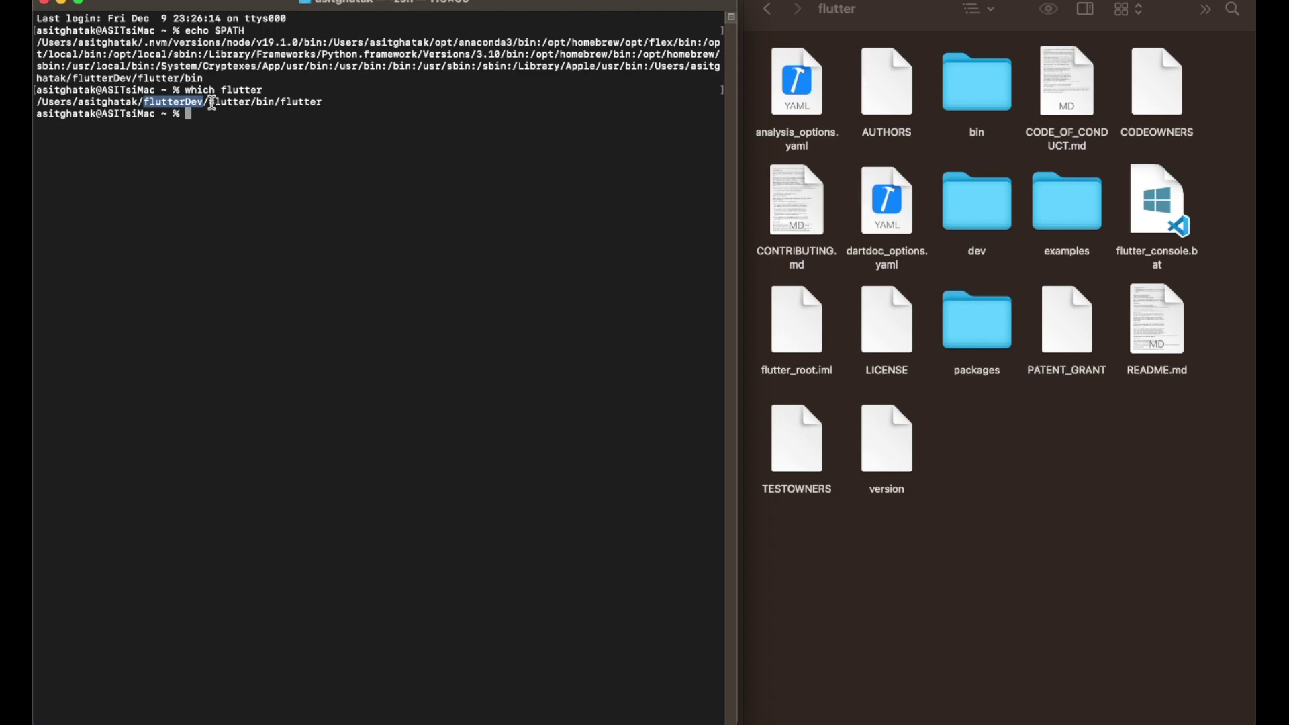
drag(209, 102, 253, 102)
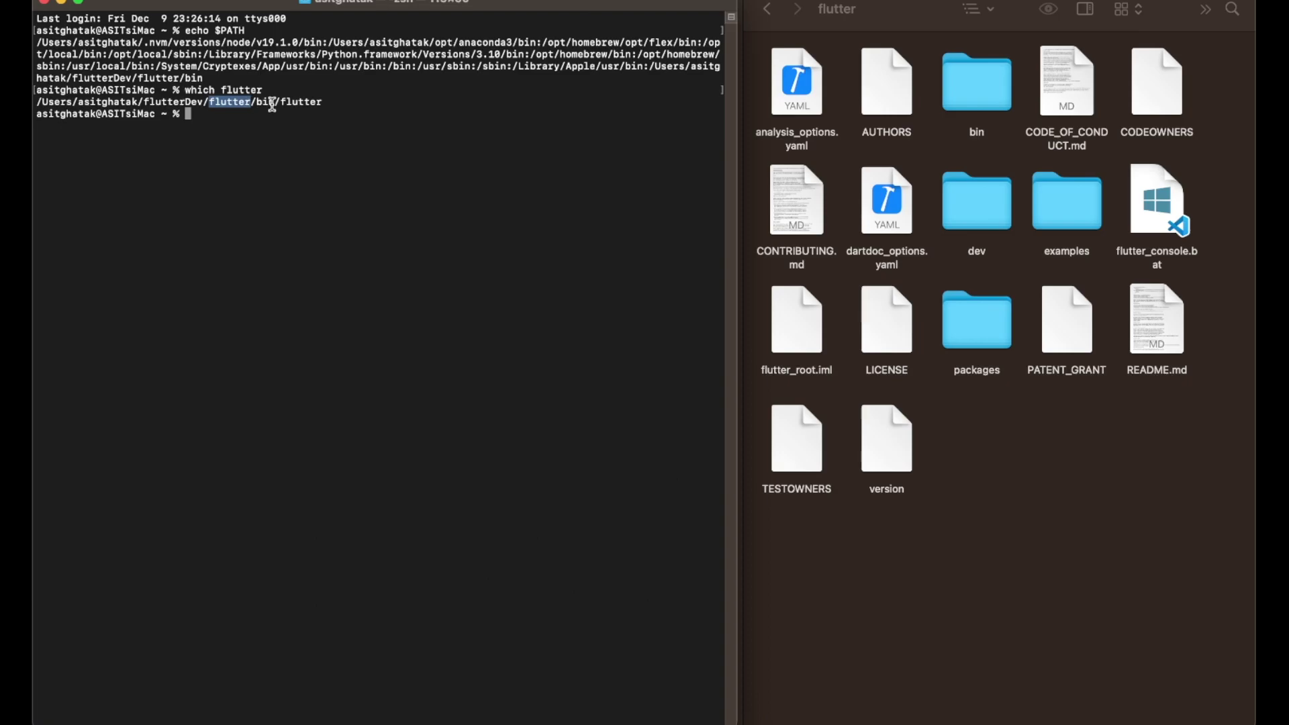
click(327, 112)
- Find the "Run flutter doctor" section in the Flutter guide in the browser and copy its flutter doctor command
key(ctrl+Right)
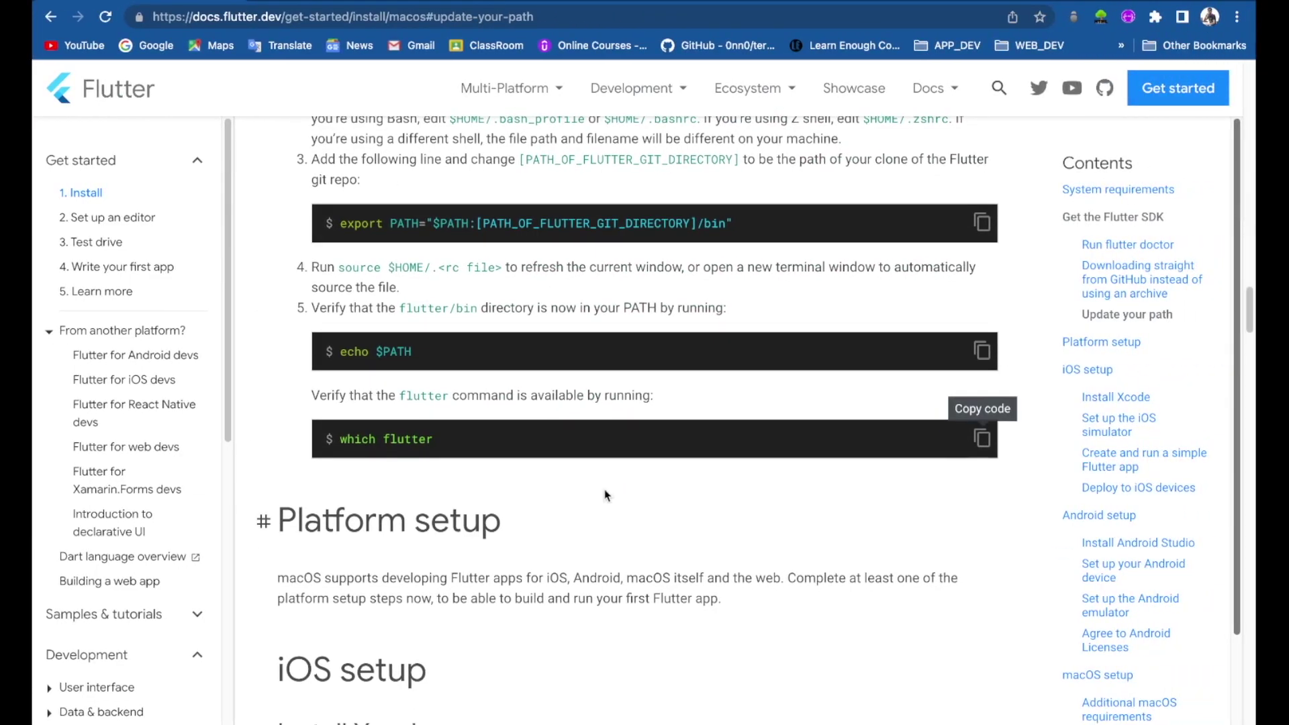
scroll(604, 495, up, 20)
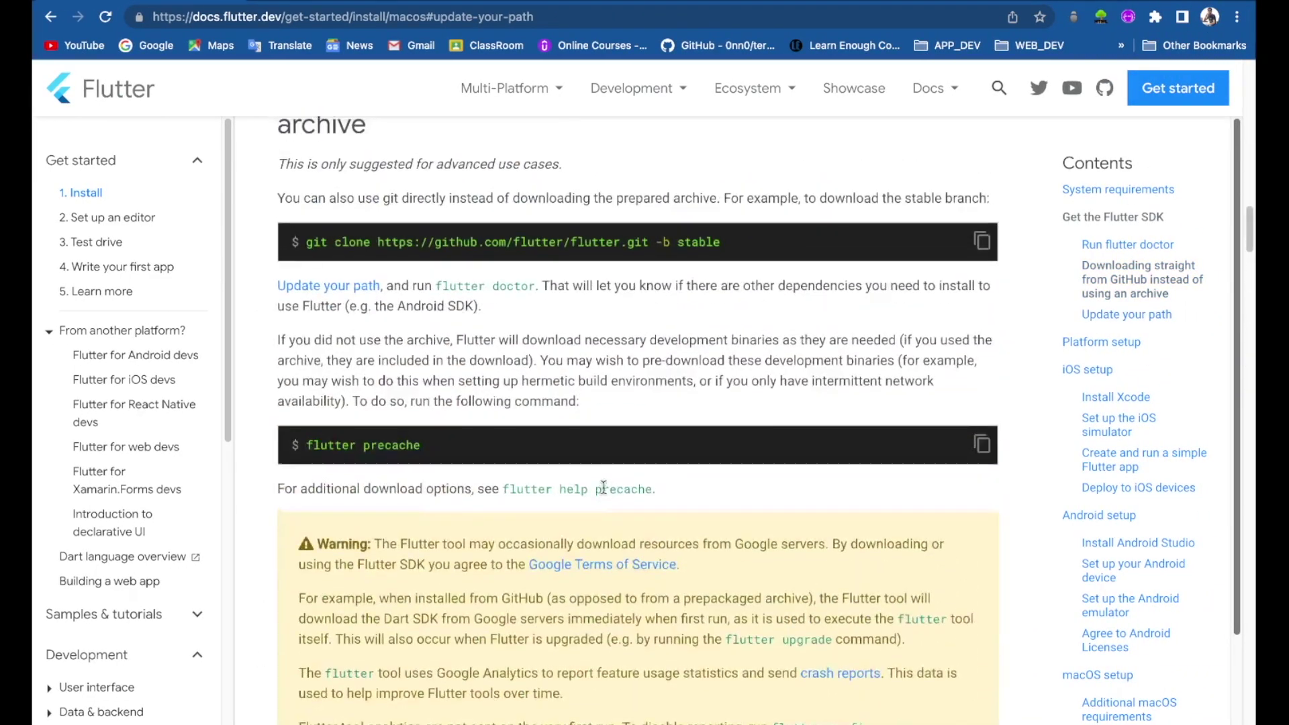
scroll(604, 495, down, 15)
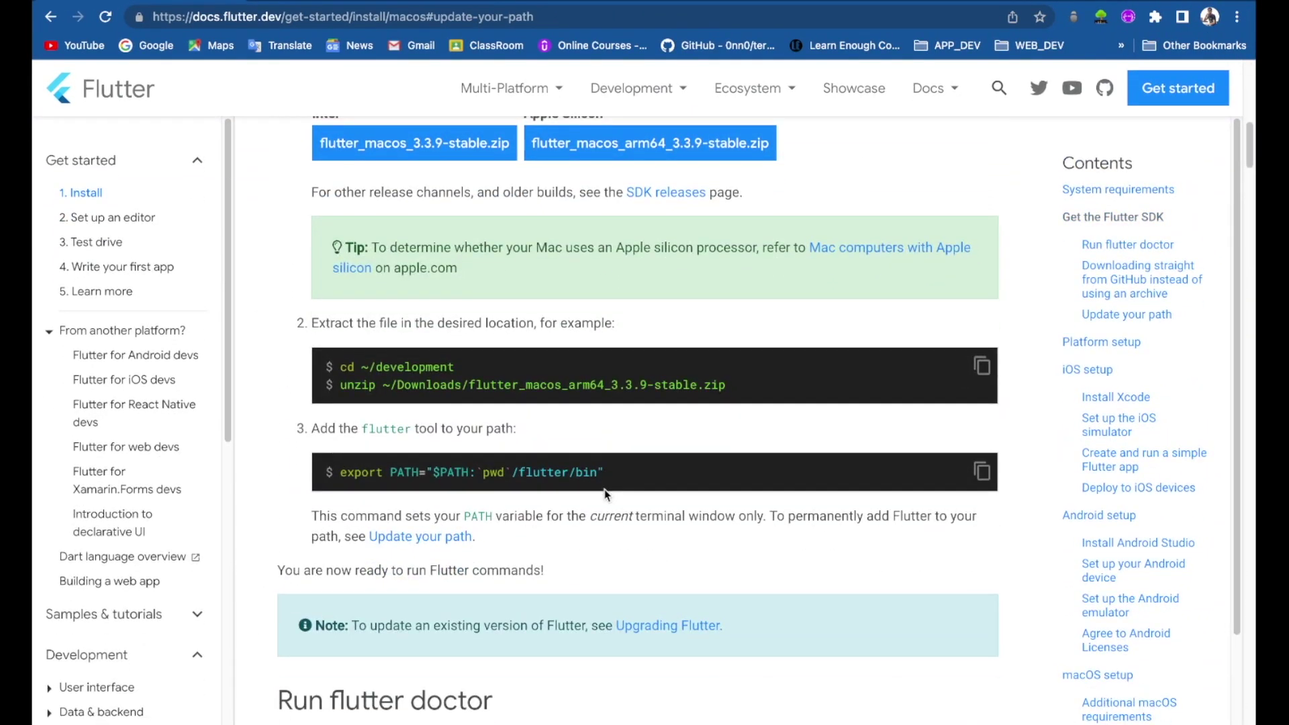
scroll(469, 517, down, 3)
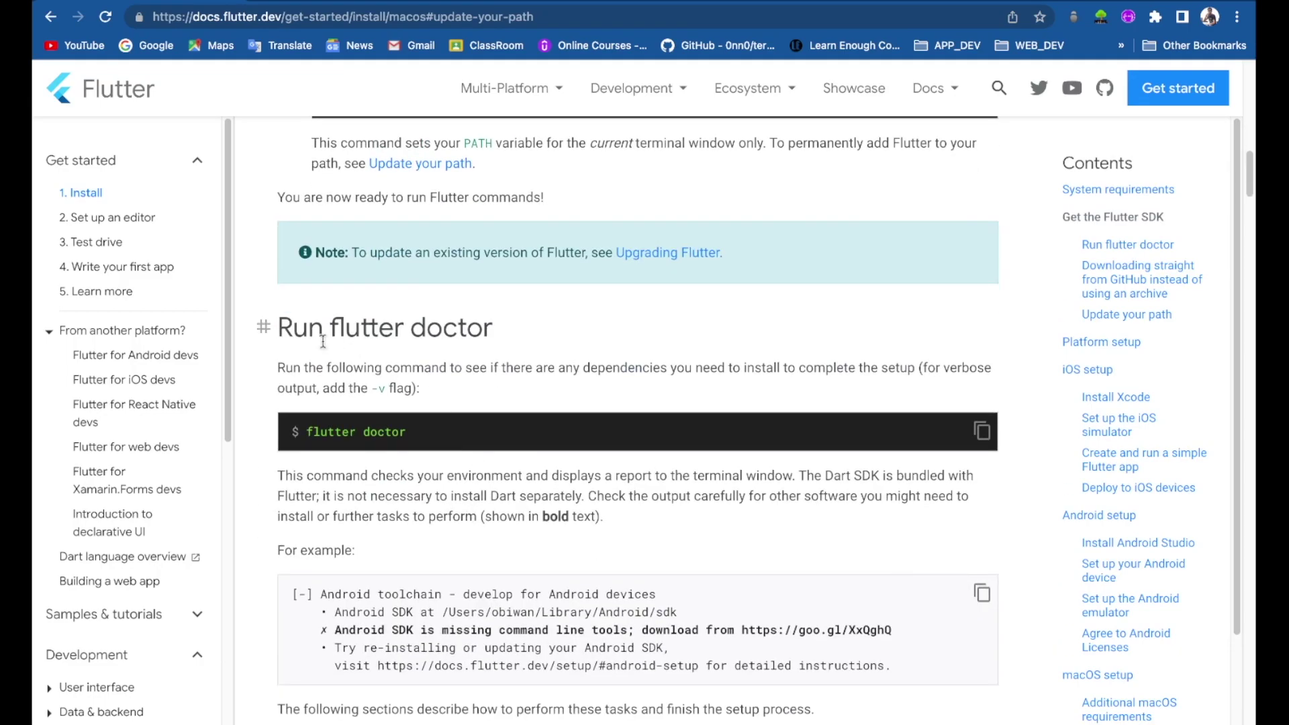
scroll(322, 343, up, 1)
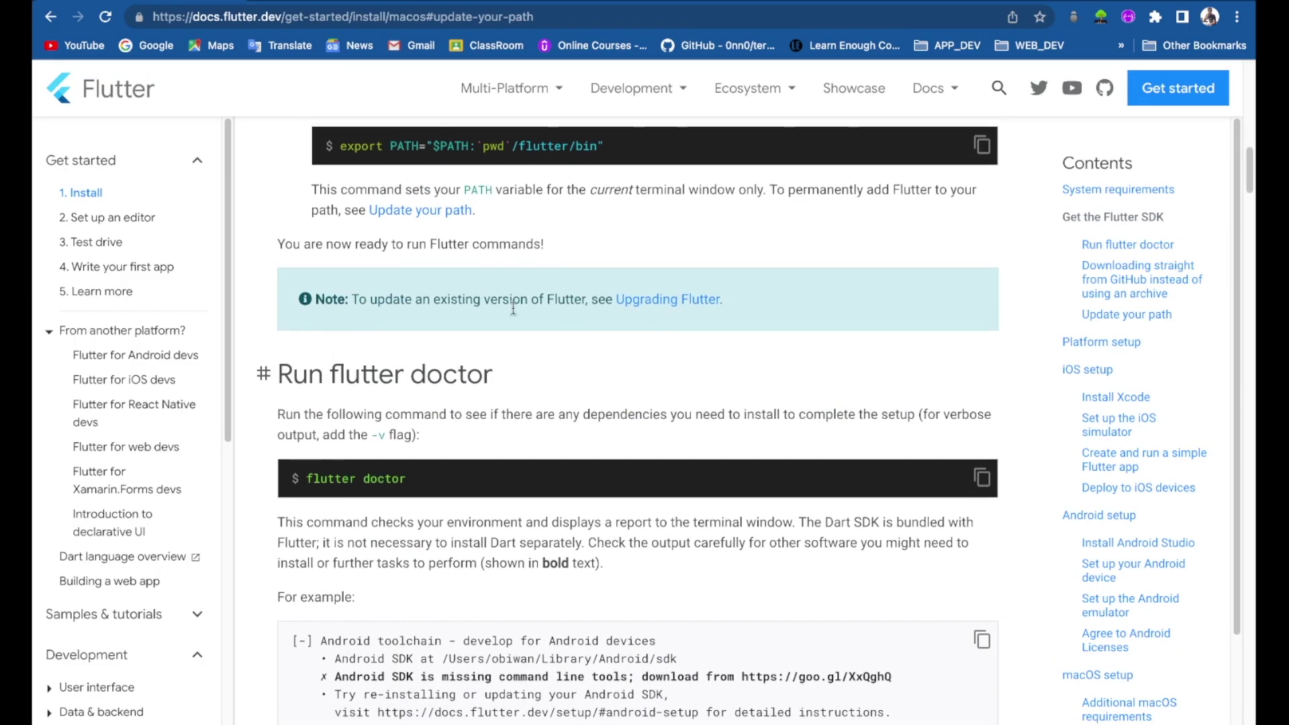
scroll(416, 272, up, 1)
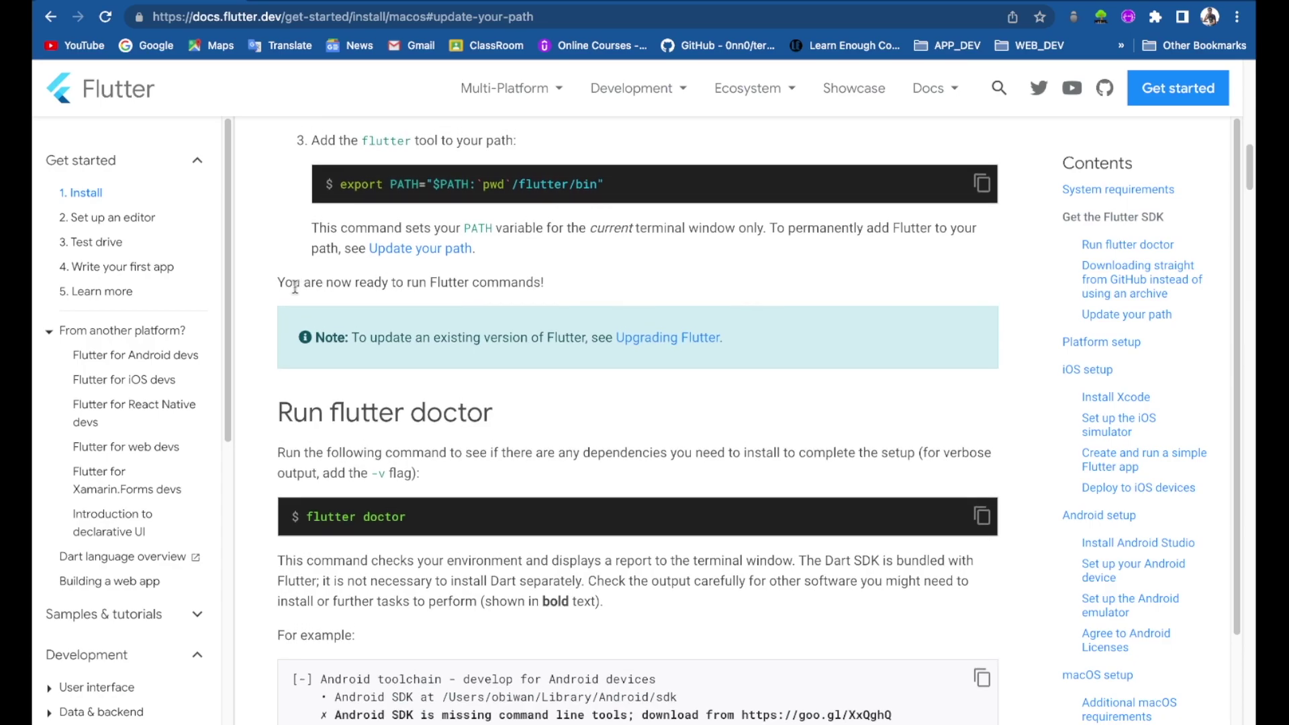
scroll(421, 305, down, 1)
scroll(423, 310, down, 1)
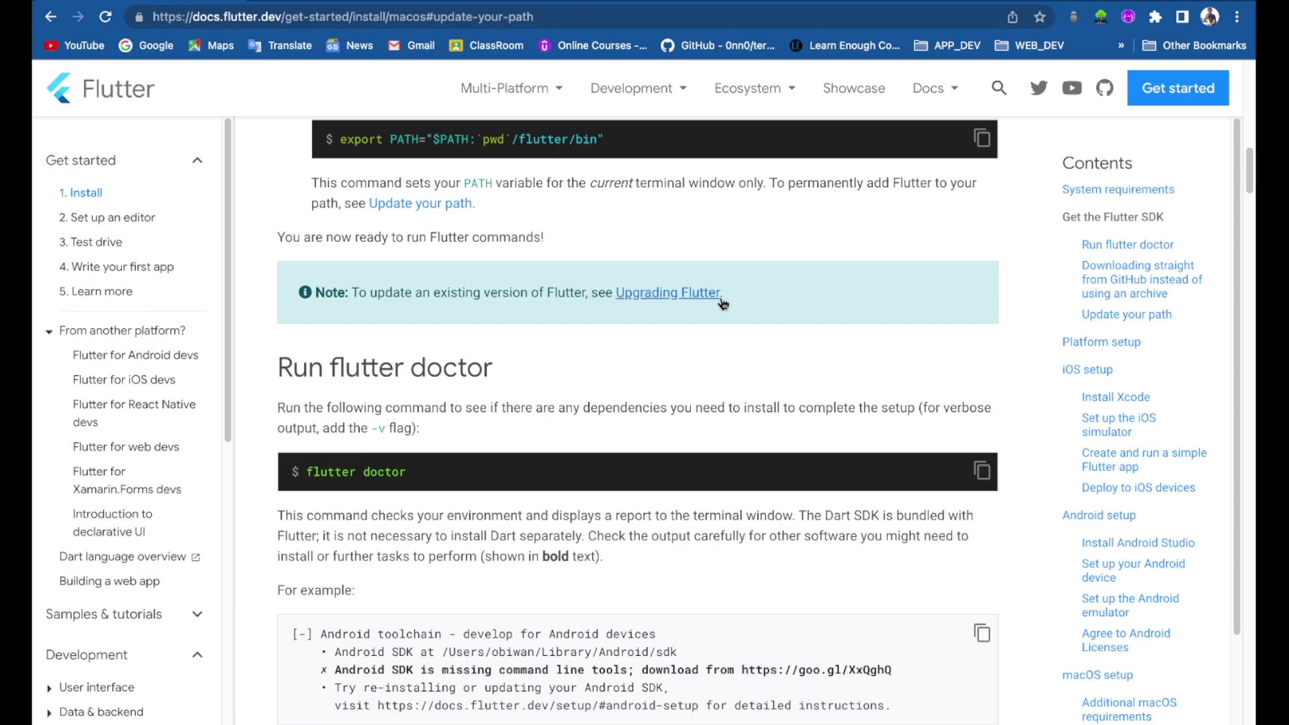
scroll(488, 405, down, 1)
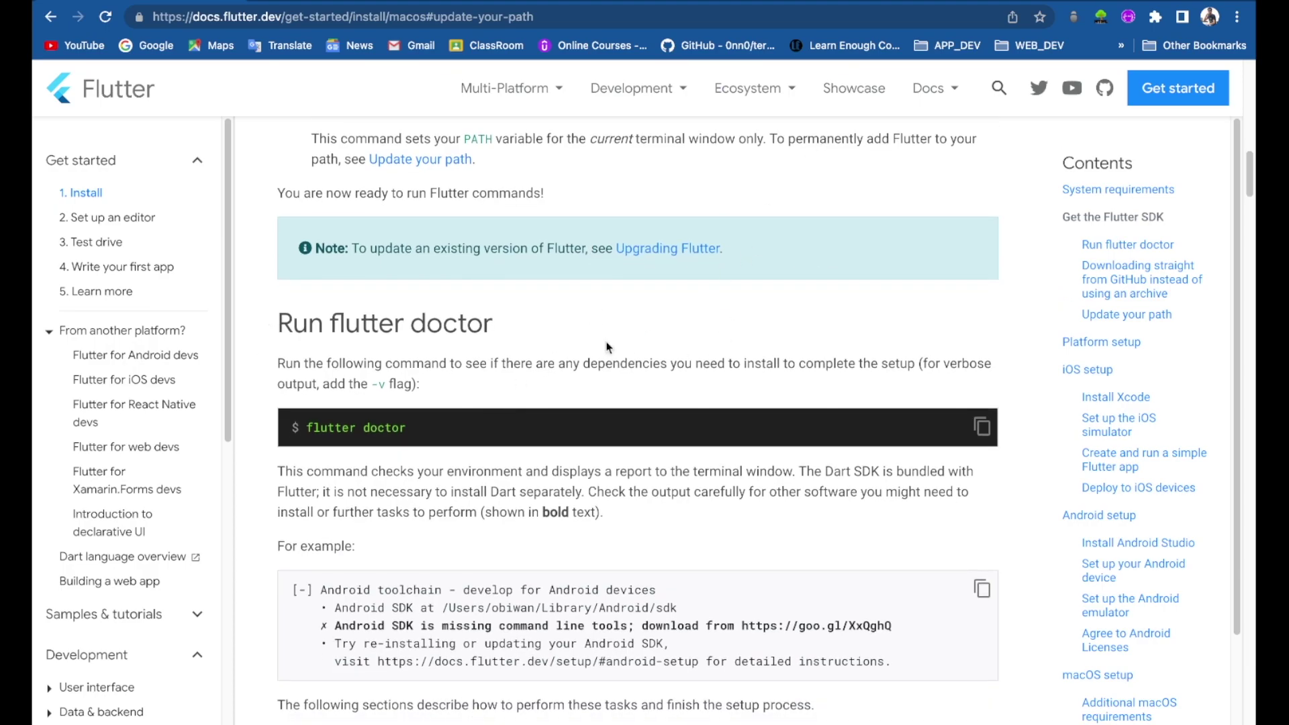
scroll(489, 380, down, 3)
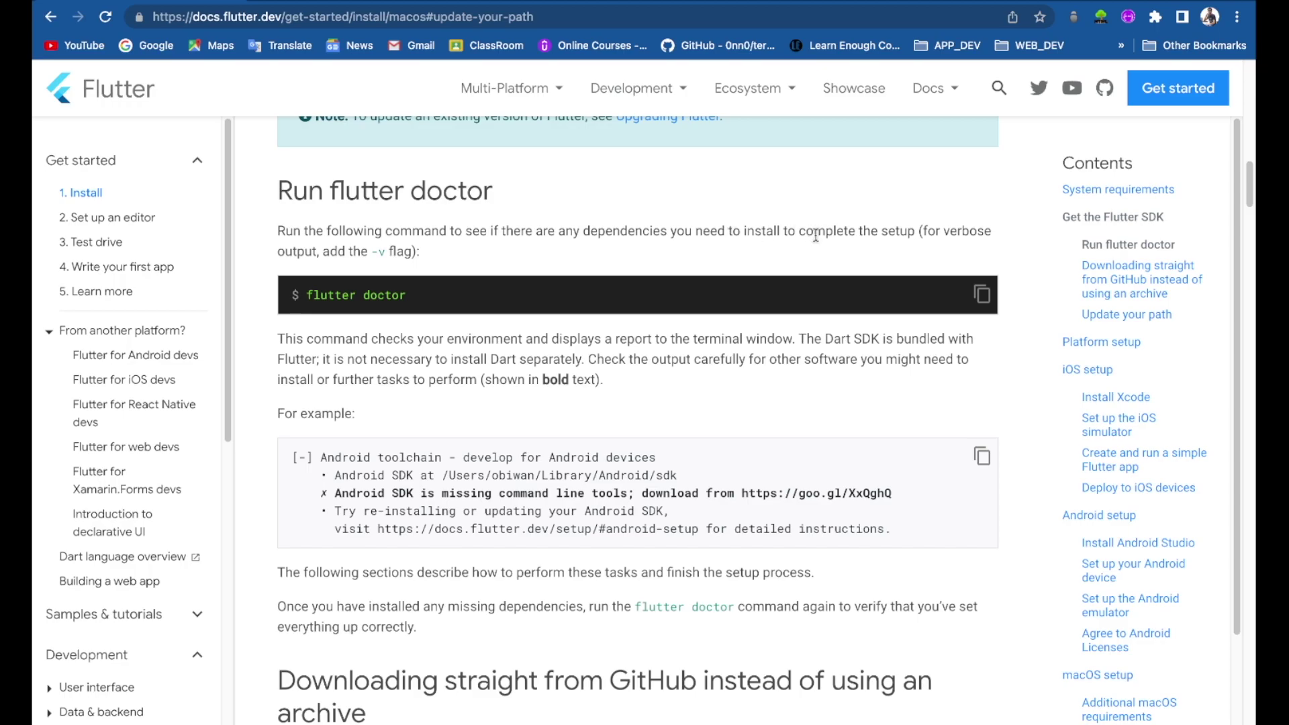
click(981, 295)
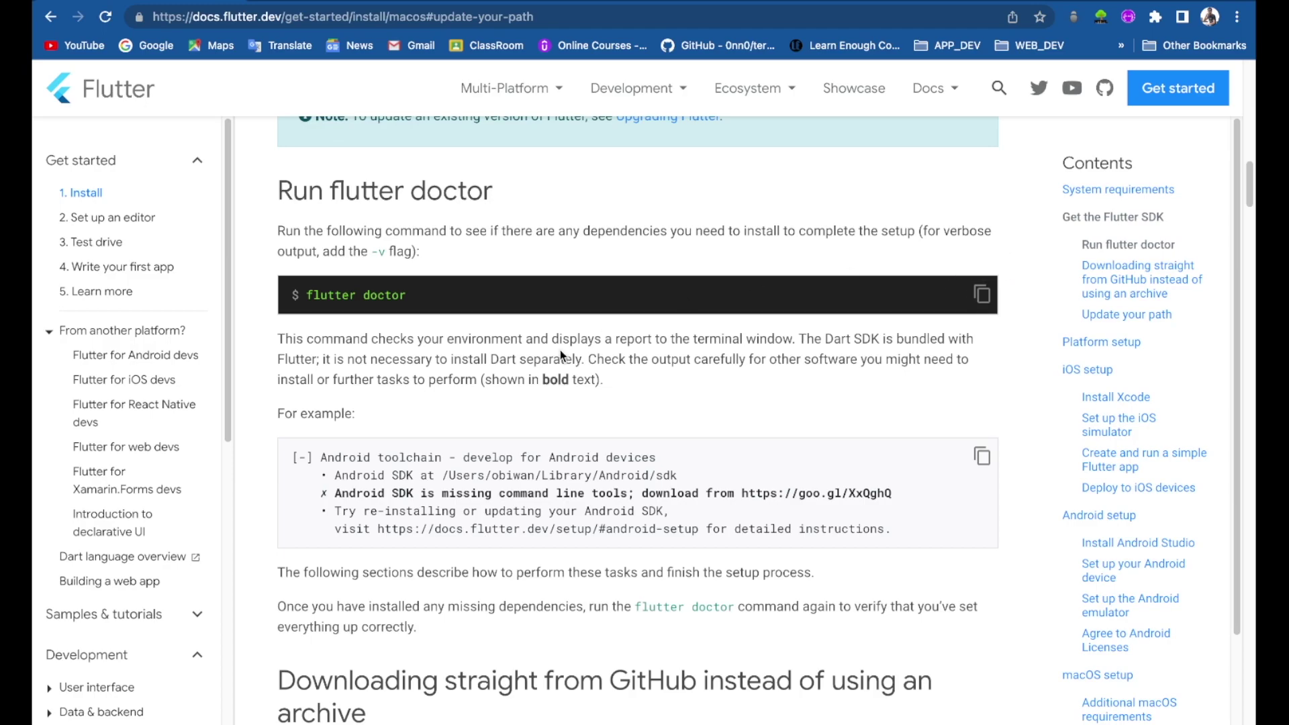
- Look over the guide's example report and run flutter doctor in Terminal to check the installation's dependencies
scroll(560, 349, down, 3)
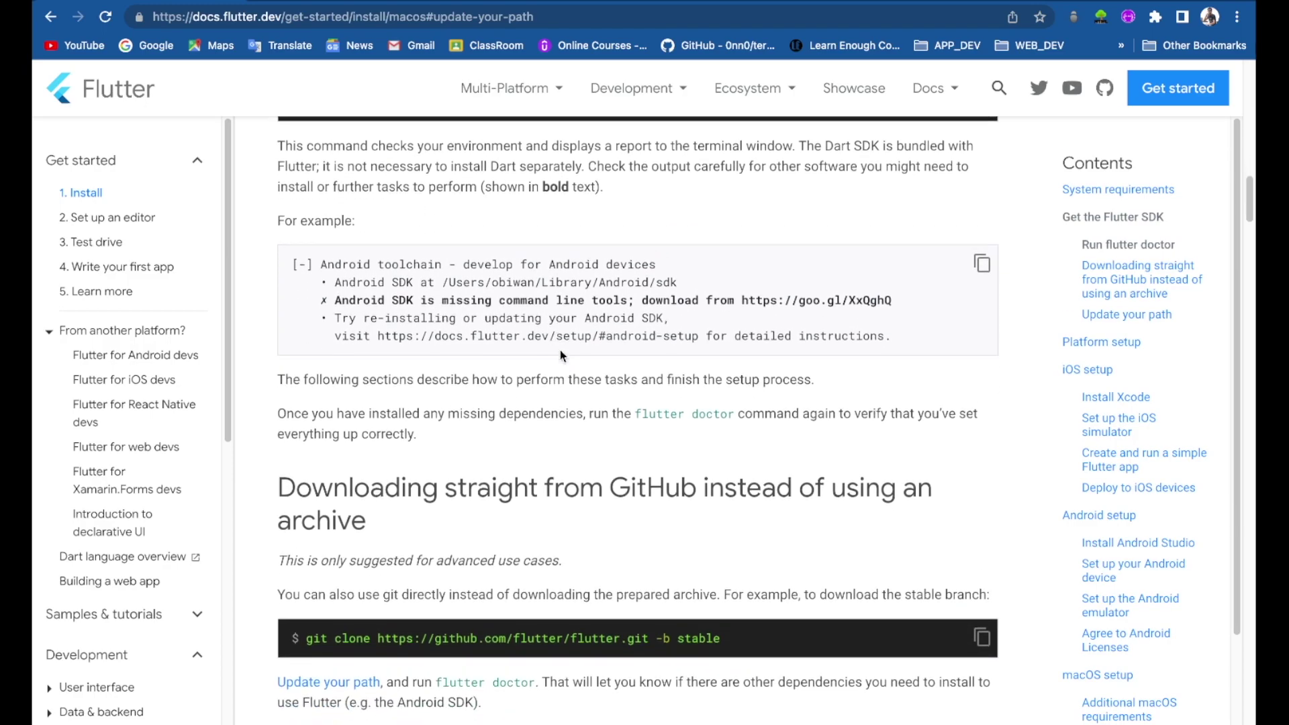
scroll(560, 349, down, 1)
scroll(560, 349, up, 1)
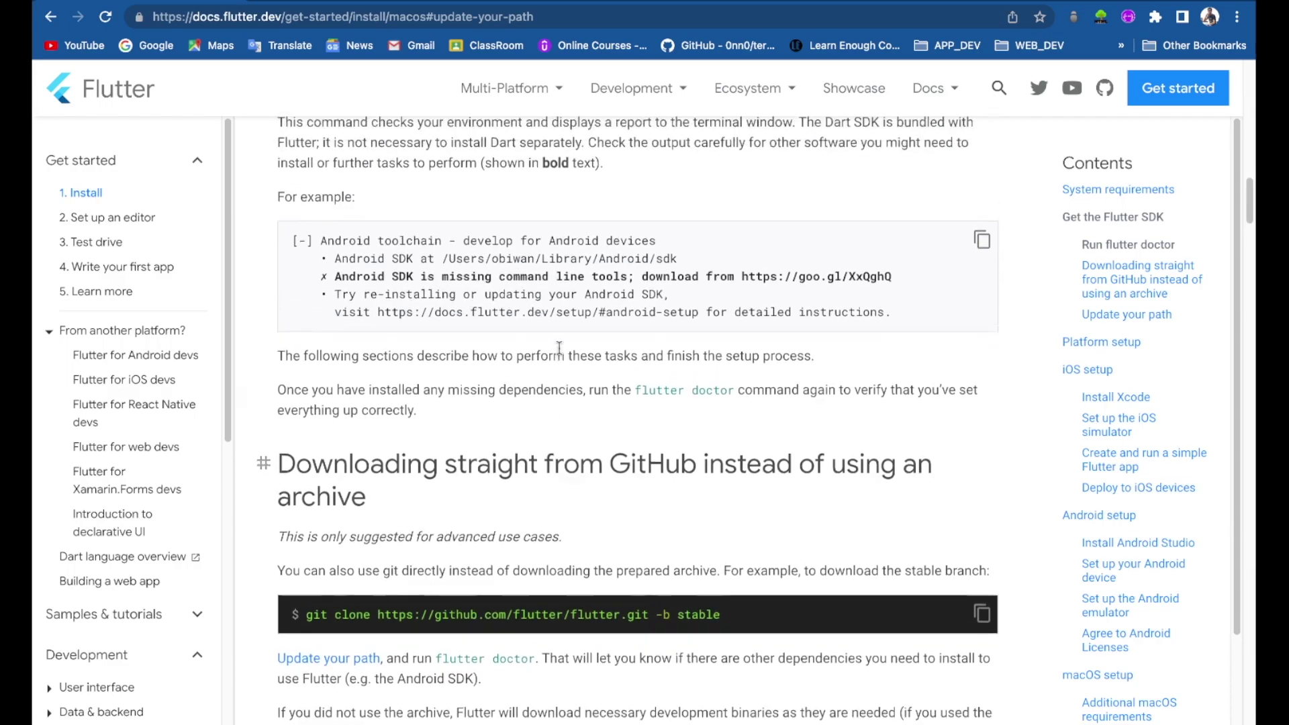
key(ctrl+Left)
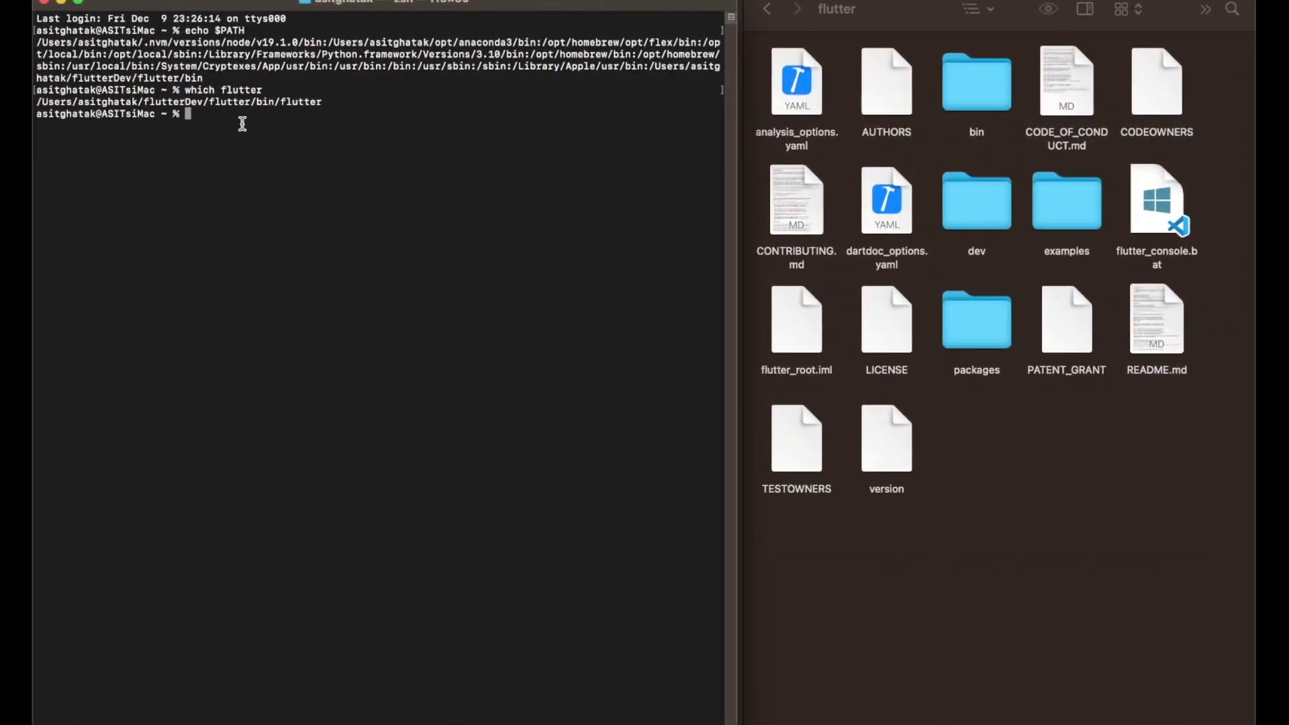
key(super+v)
key(Return)
key(BackSpace)
key(Return)
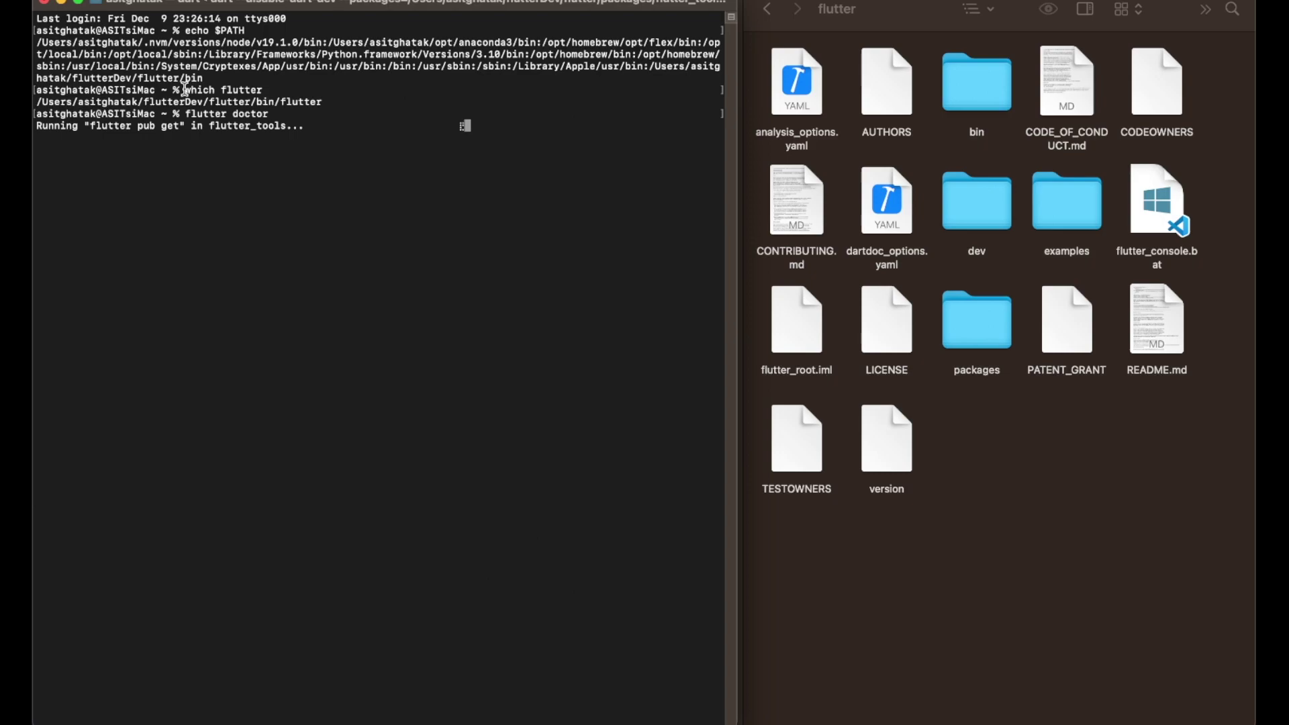
drag(185, 89, 263, 90)
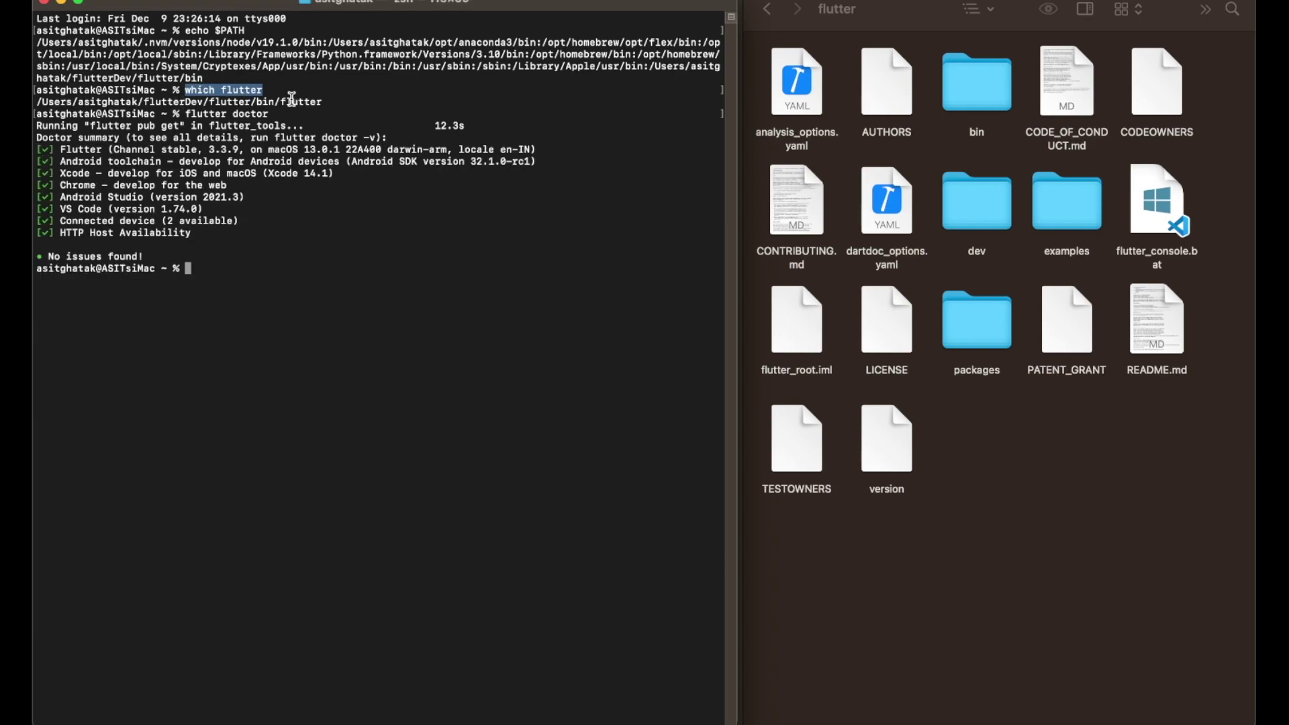
click(92, 104)
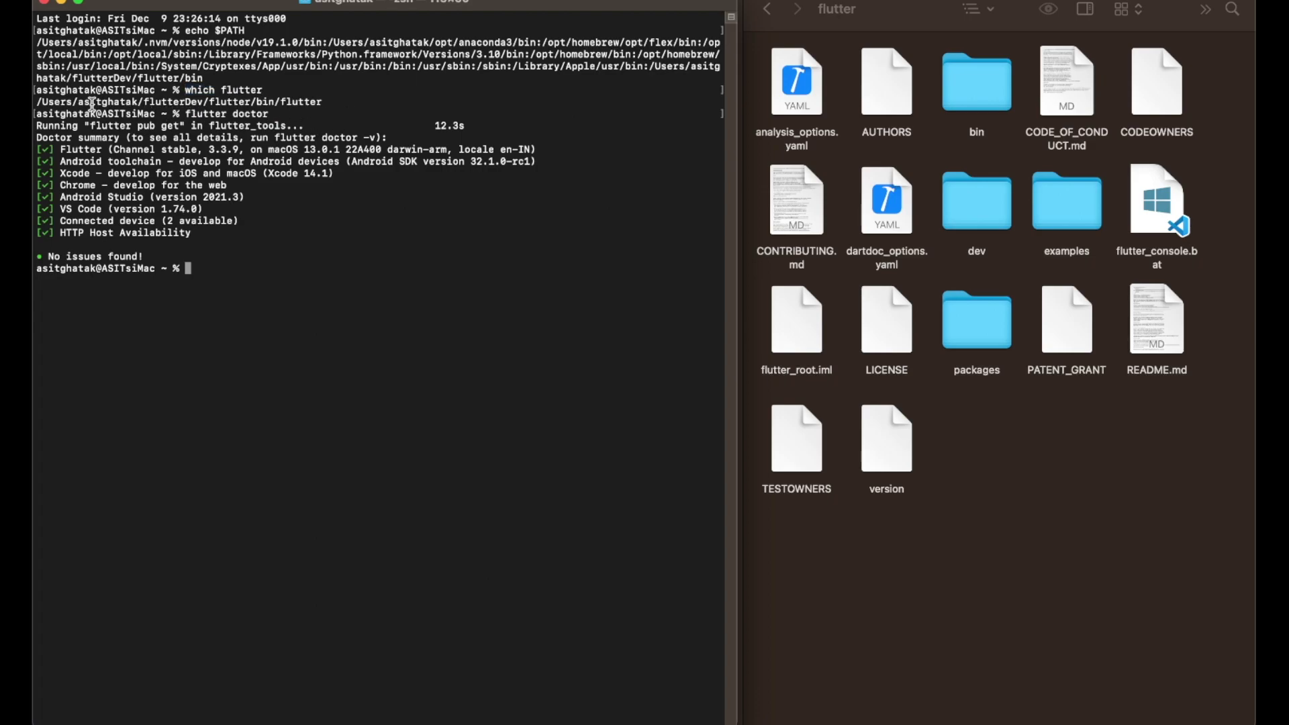
- Compare the path returned by which flutter with the flutter/bin entry at the end of the echo $PATH output
drag(325, 102, 34, 102)
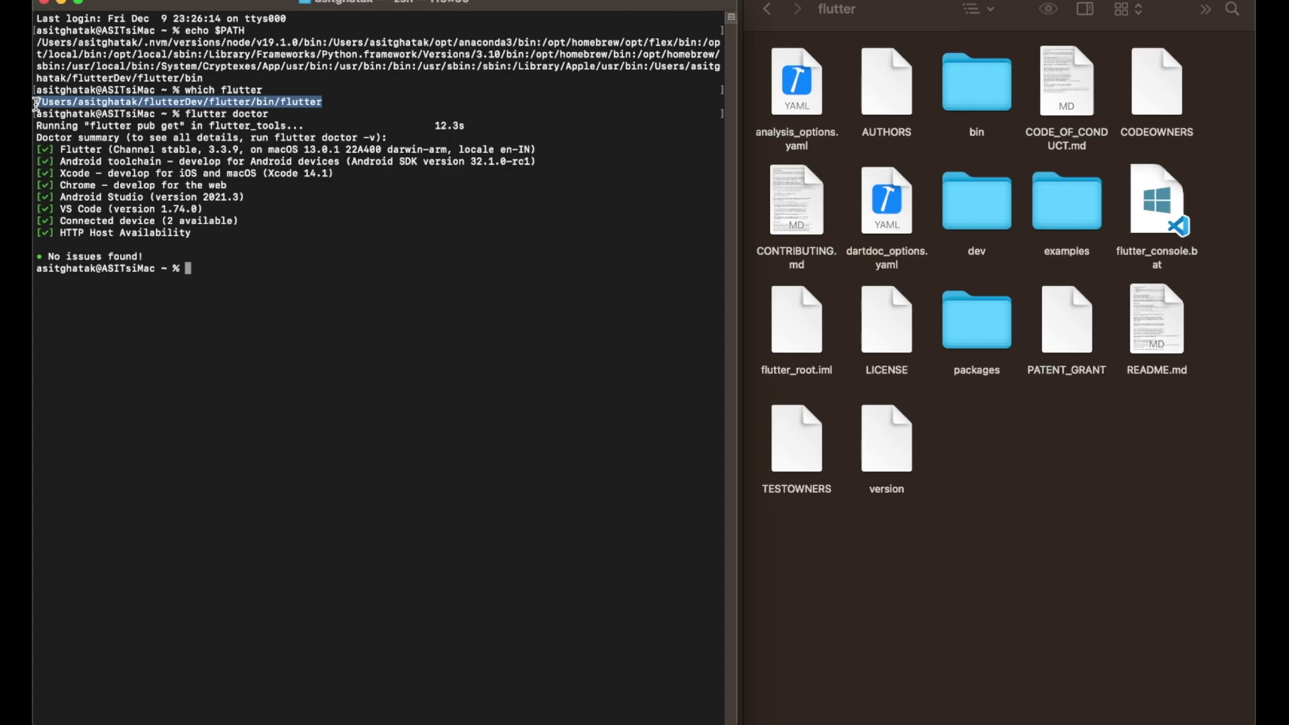
click(314, 98)
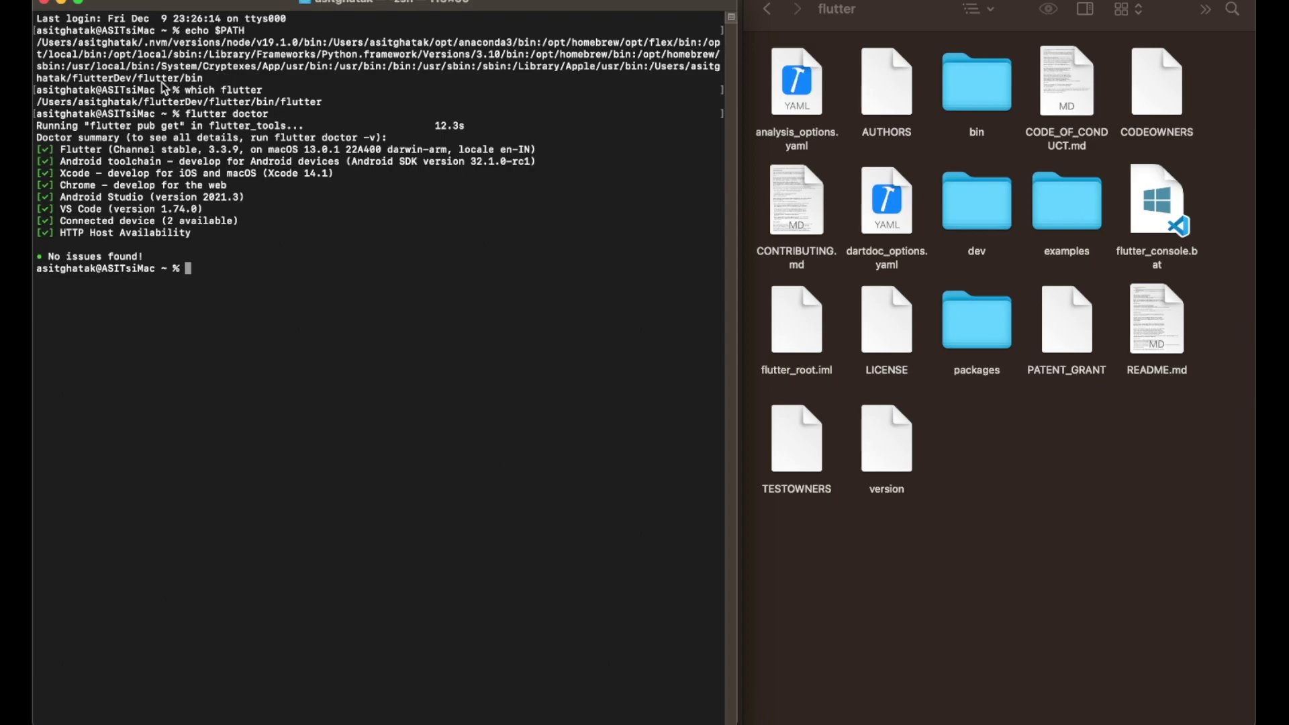
drag(204, 79, 329, 93)
click(178, 101)
click(339, 75)
- Check the flutter doctor report's entries for Flutter, Android toolchain, Xcode and Chrome
drag(187, 114, 288, 118)
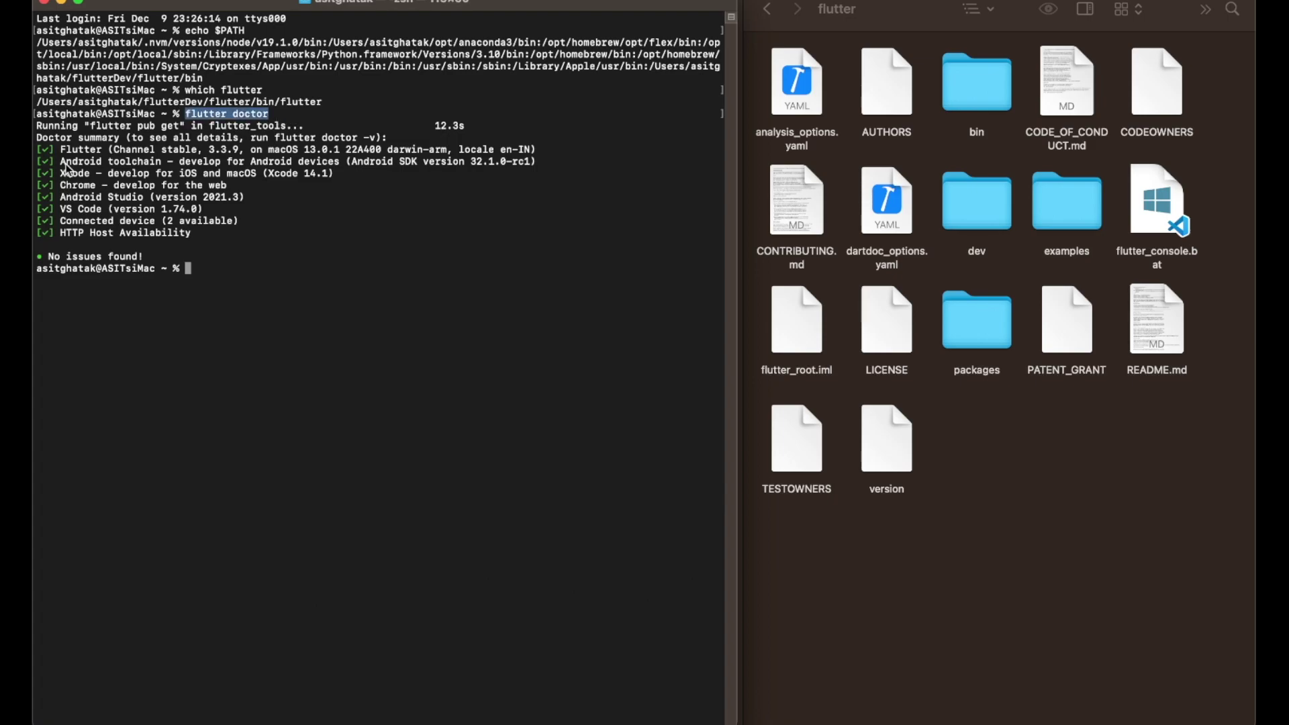
drag(60, 149, 545, 147)
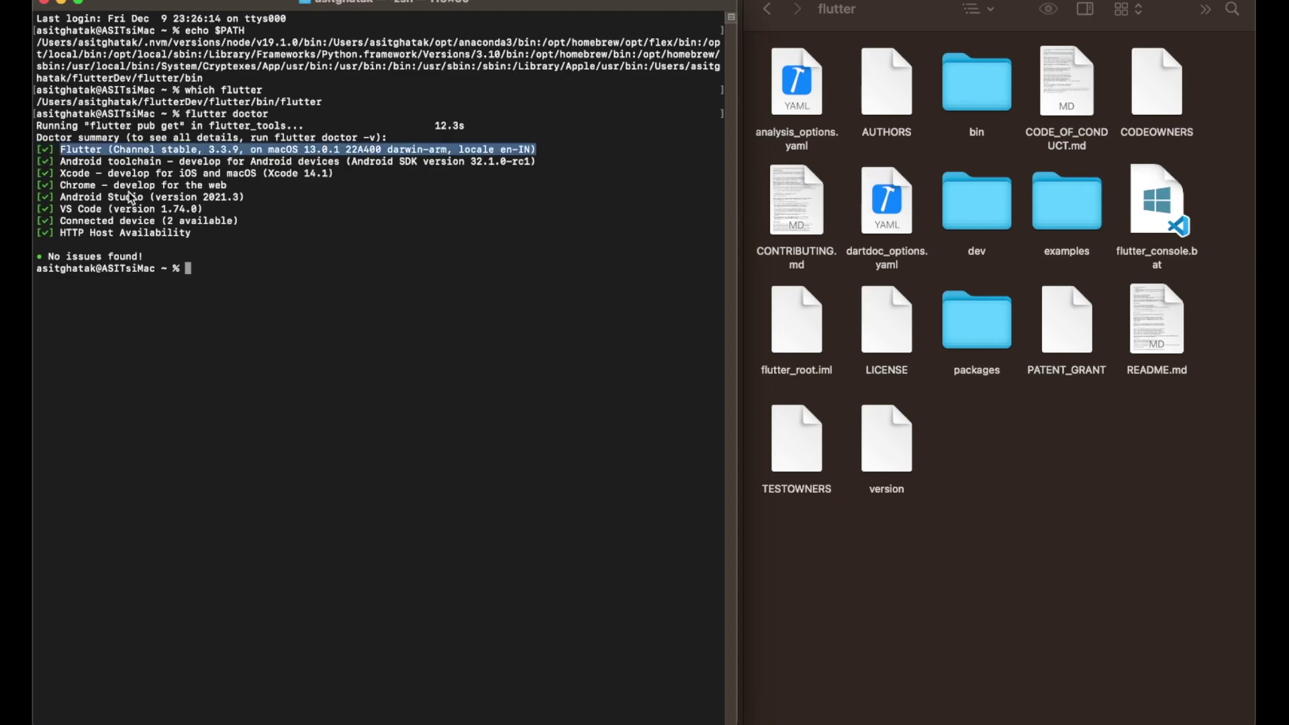
click(97, 173)
drag(61, 162, 249, 168)
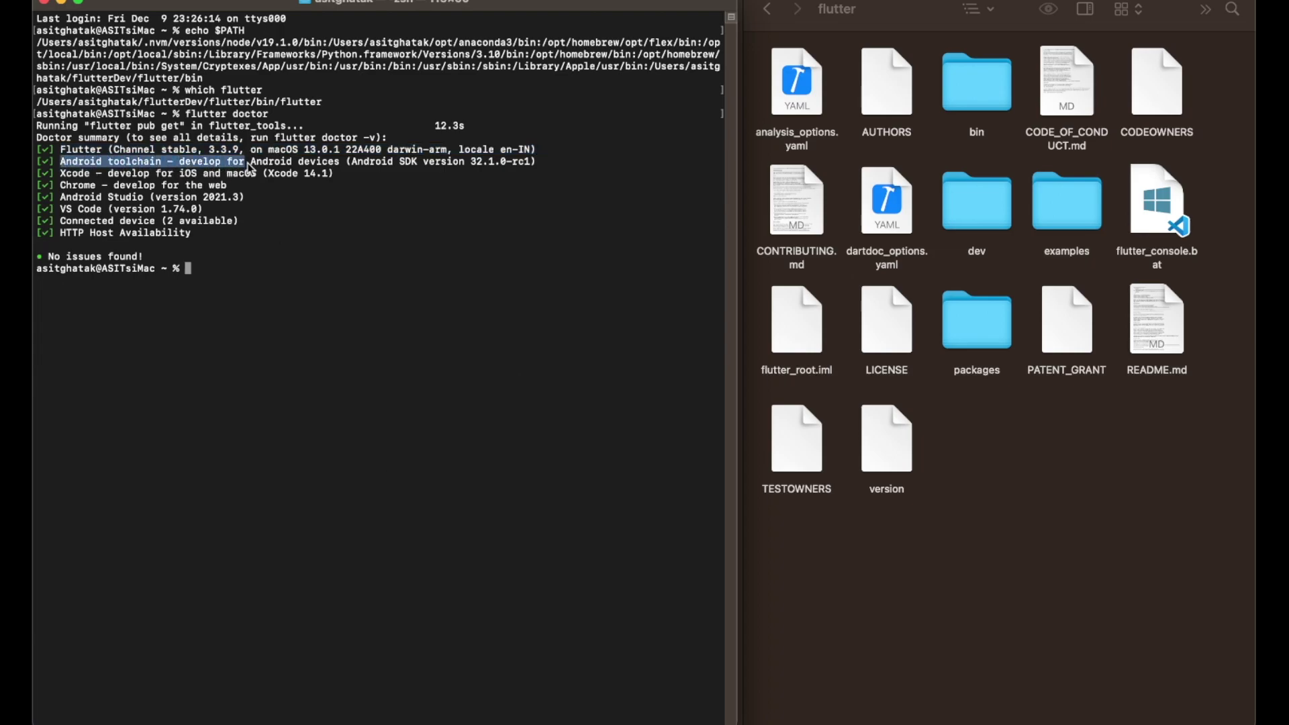
drag(543, 161, 82, 167)
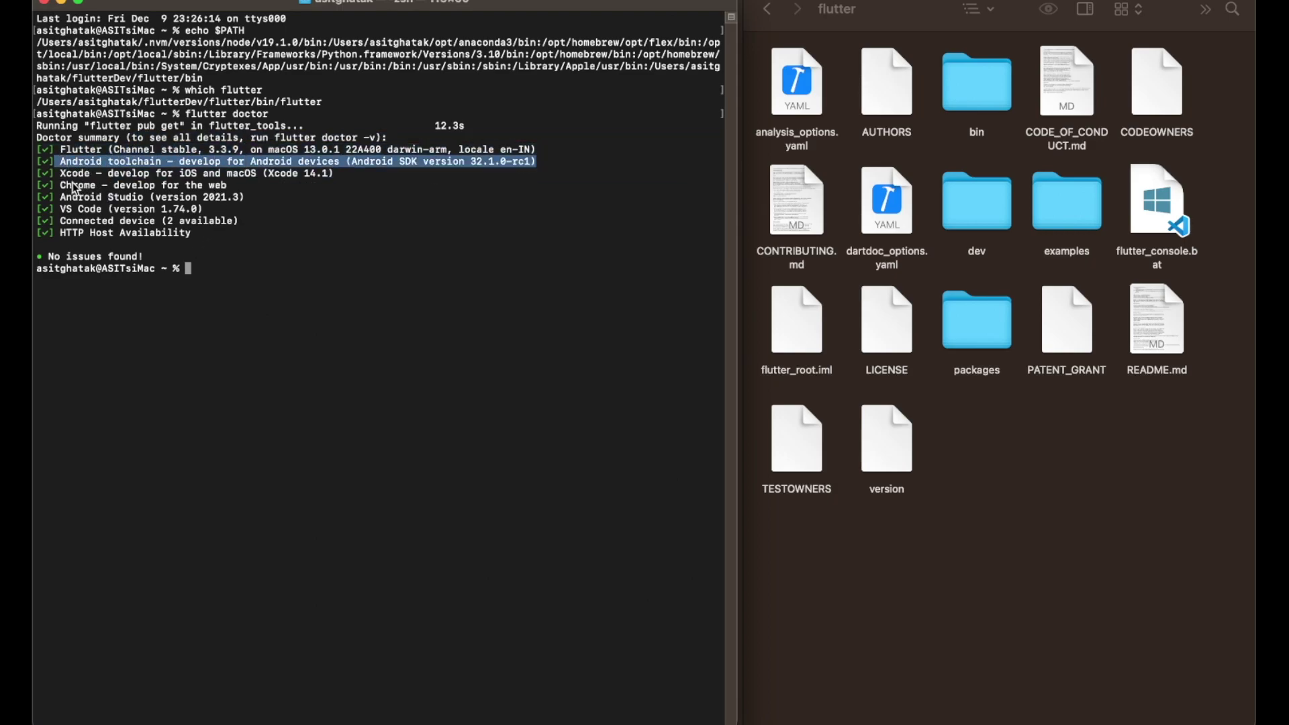
drag(59, 174, 347, 178)
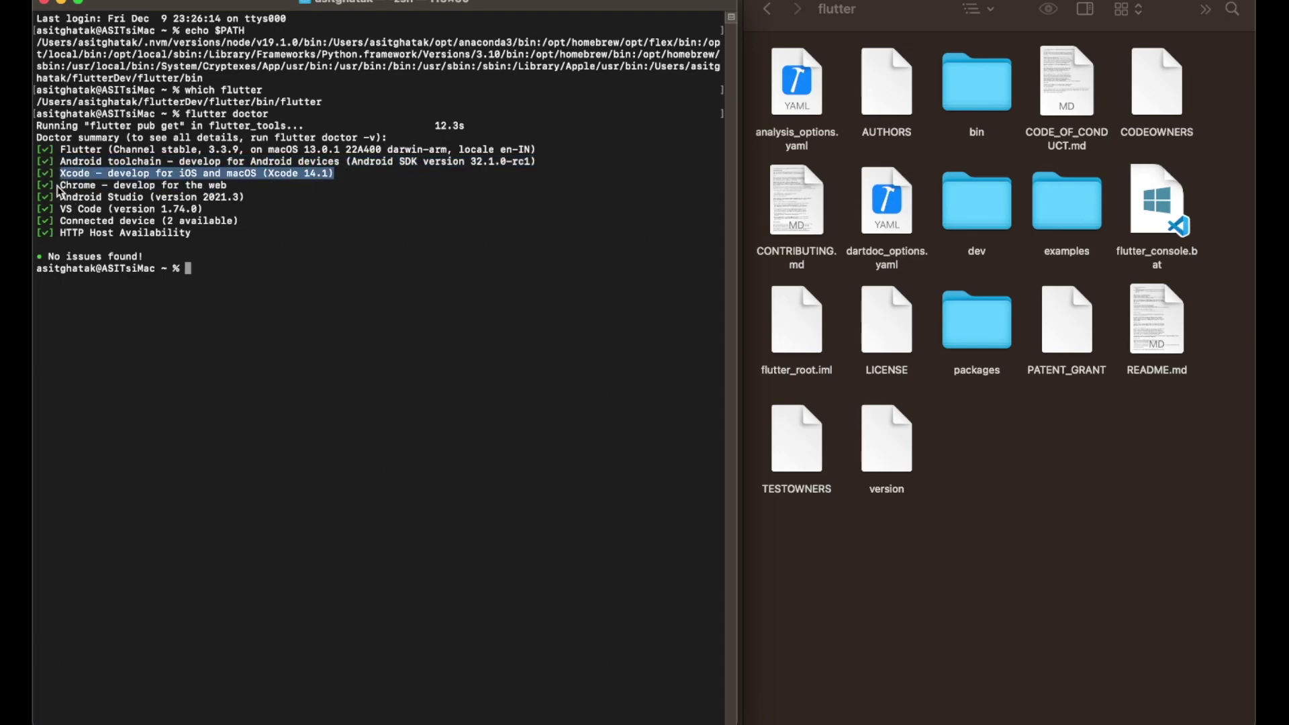
drag(55, 185, 239, 191)
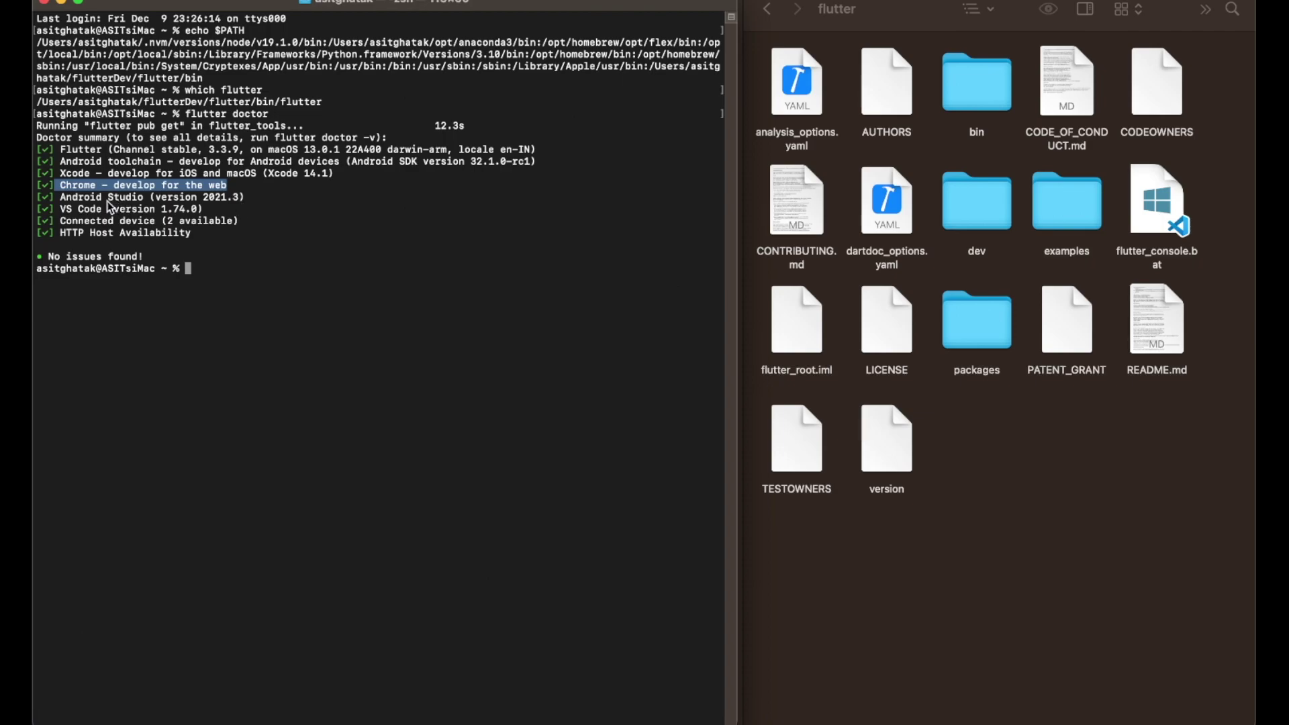
- Check the report's Android Studio, VS Code, Connected device and HTTP Host Availability entries, and its closing issue summary
drag(59, 197, 243, 203)
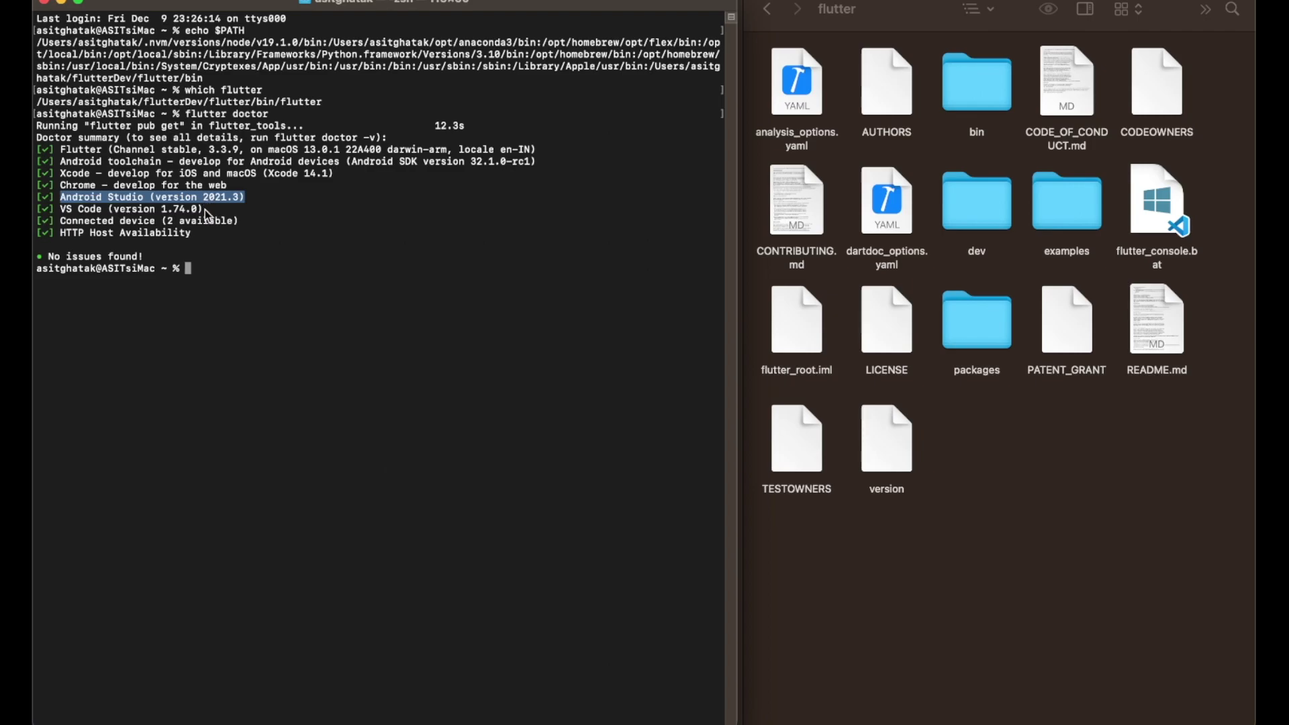
drag(205, 212, 74, 219)
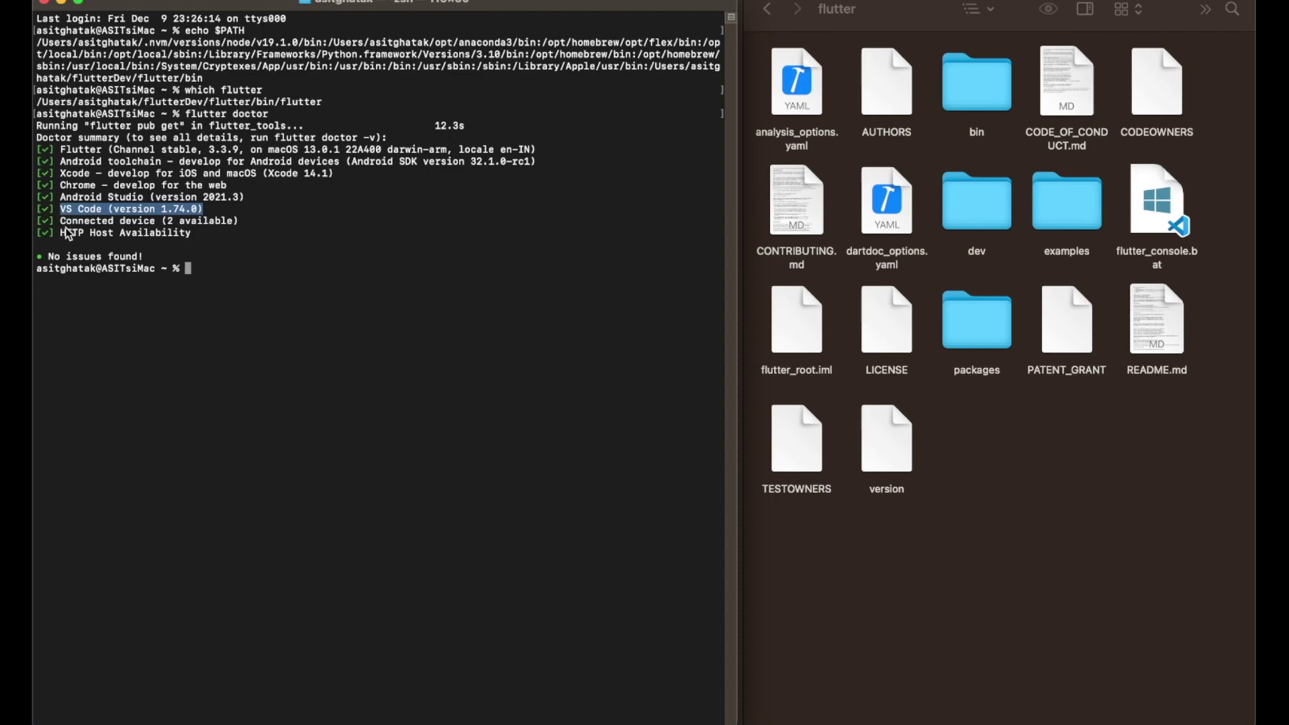
drag(62, 222, 245, 226)
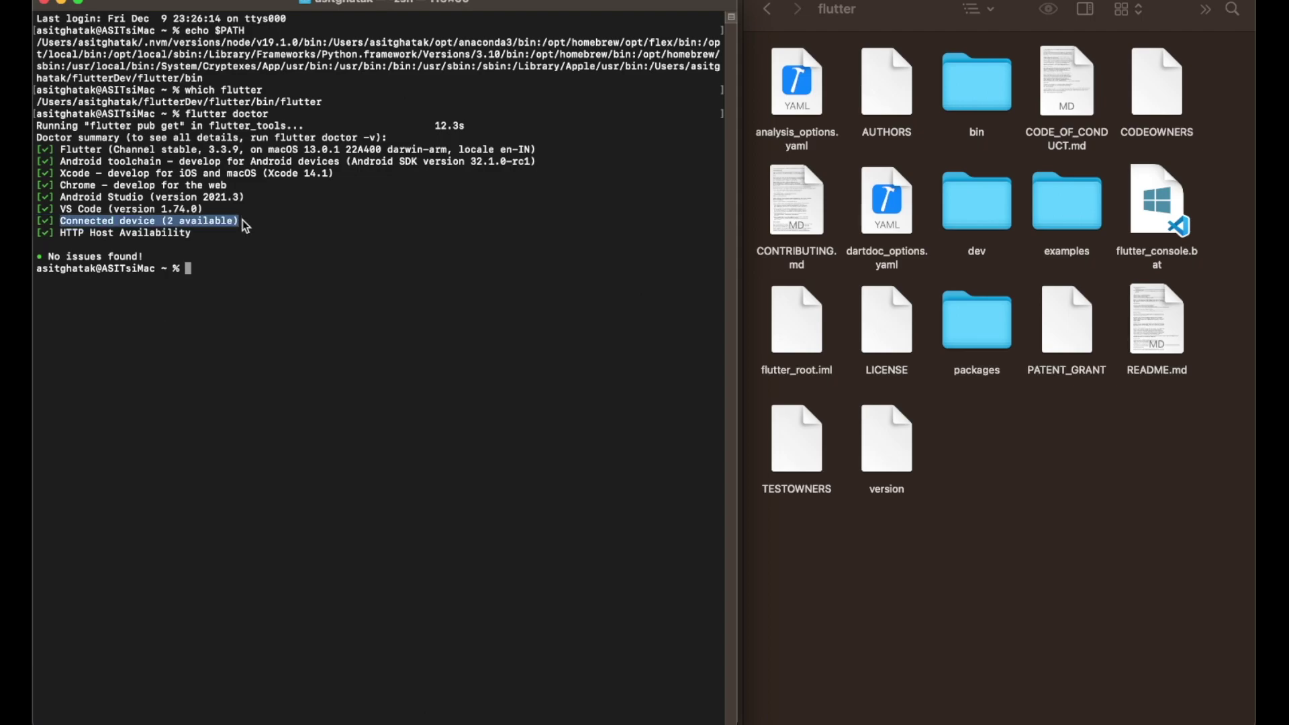
click(203, 222)
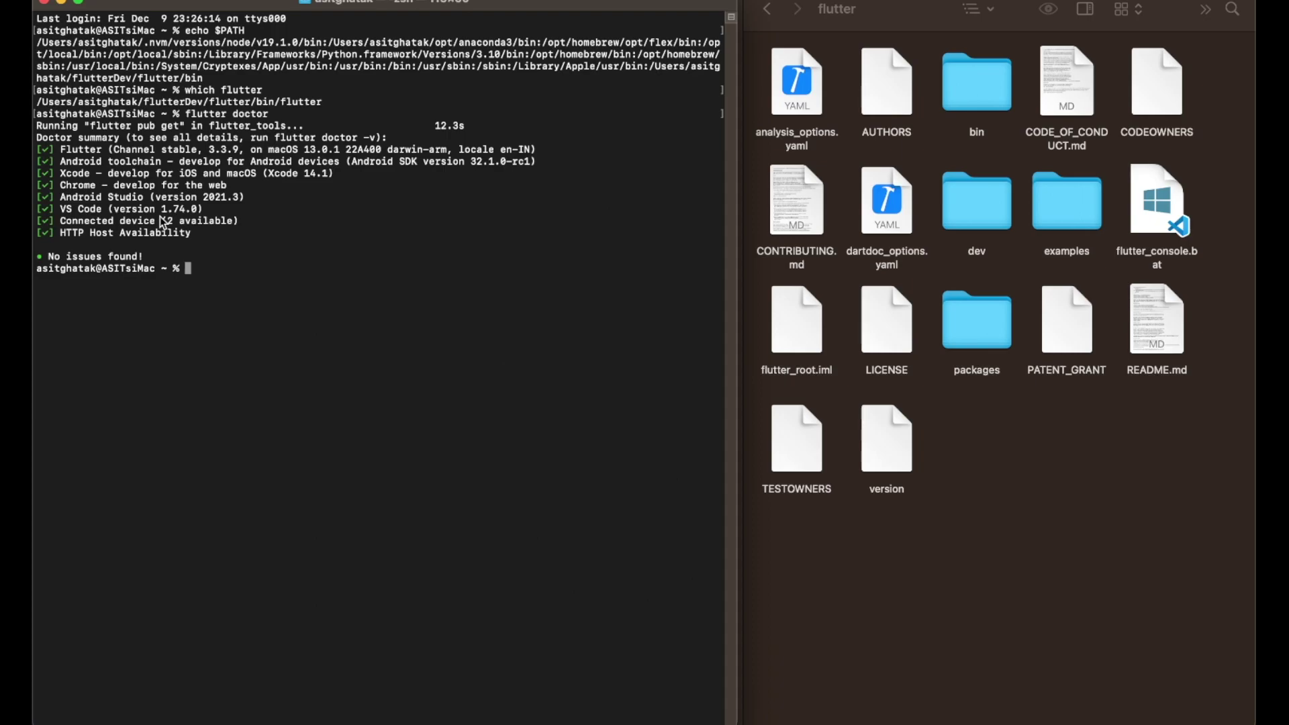
drag(60, 226, 246, 224)
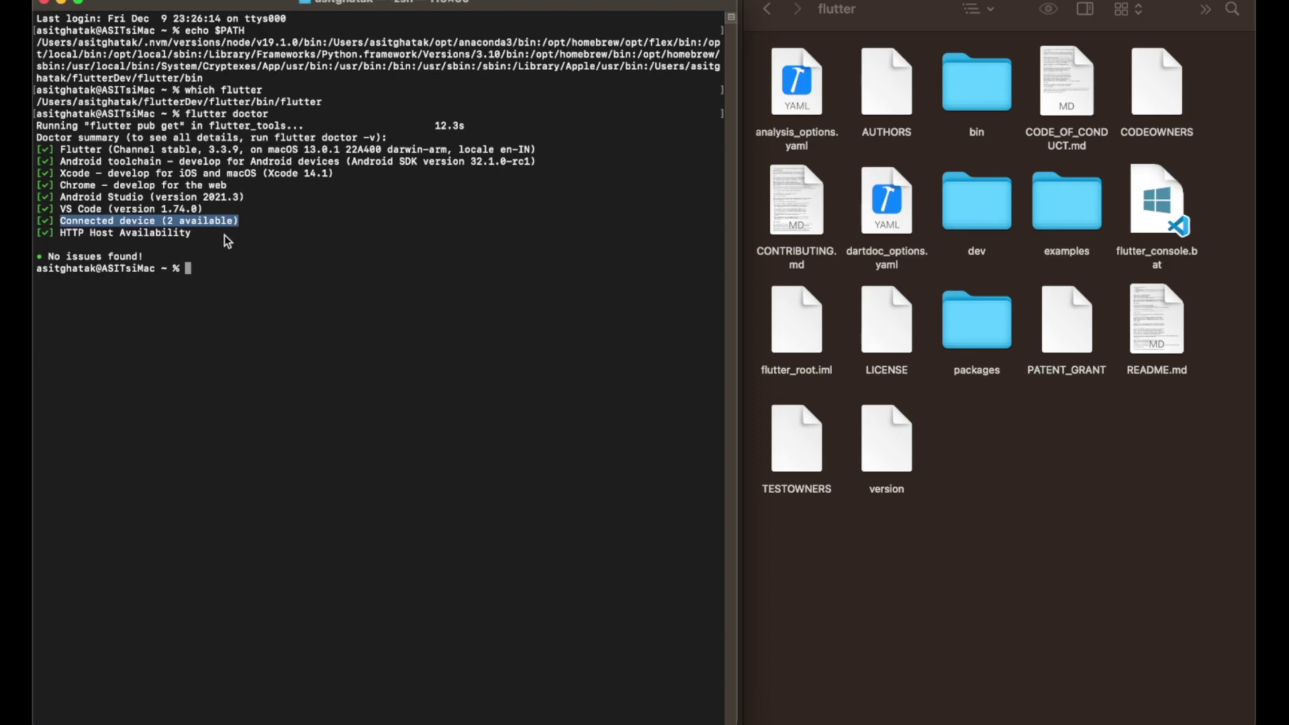
drag(61, 236, 200, 239)
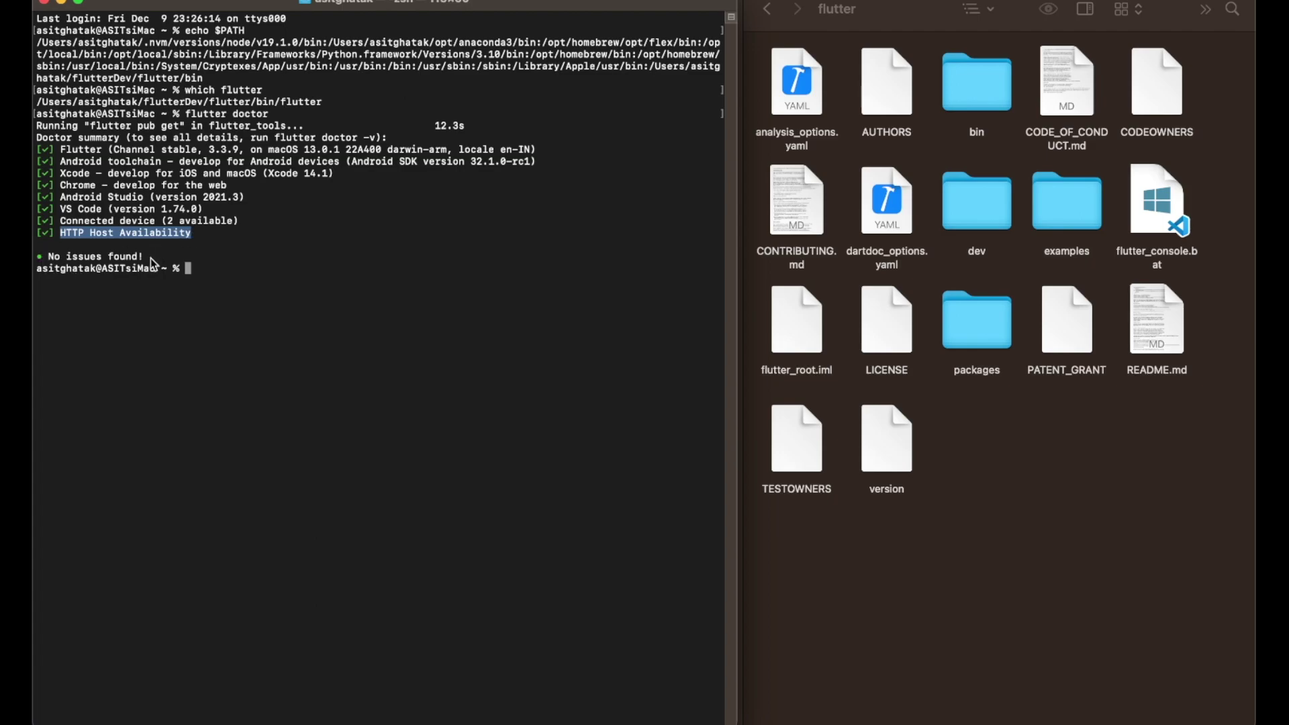
drag(152, 258, 35, 263)
drag(196, 276, 34, 143)
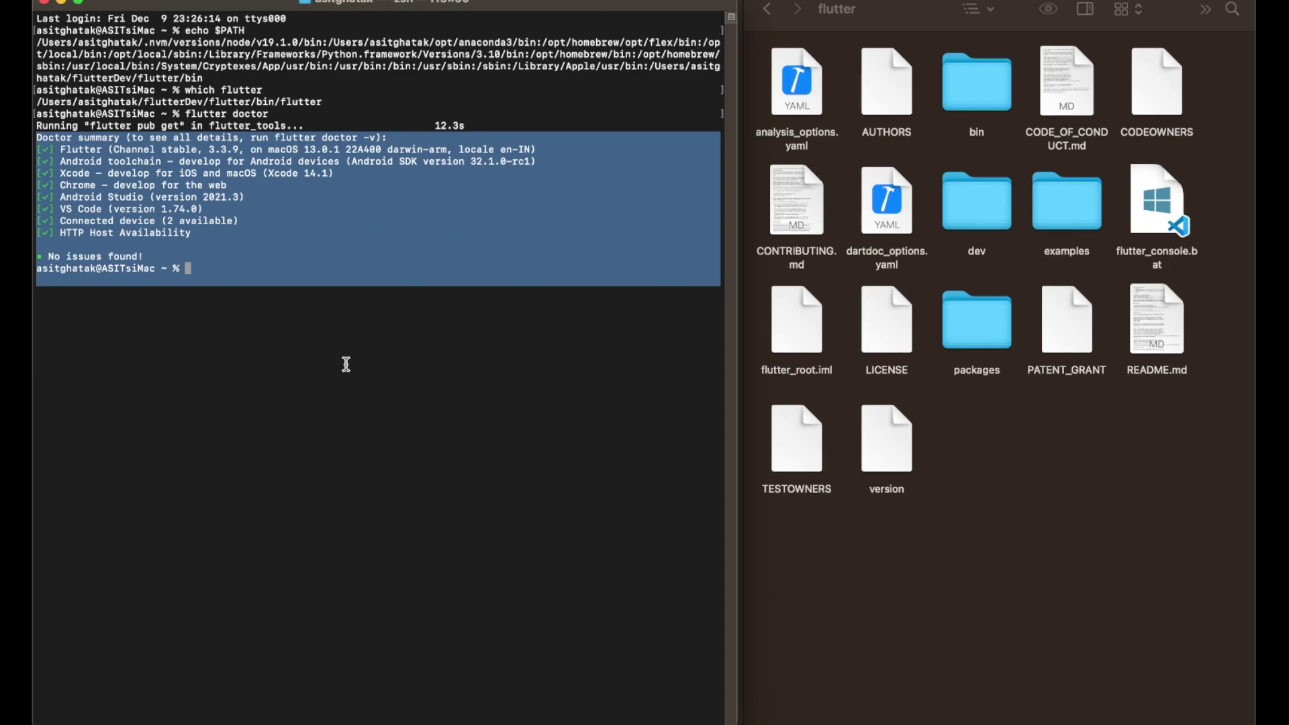
- Switch to the Flutter guide in the browser and review its iOS setup instructions for installing Xcode and setting up the iOS simulator
key(ctrl+Right)
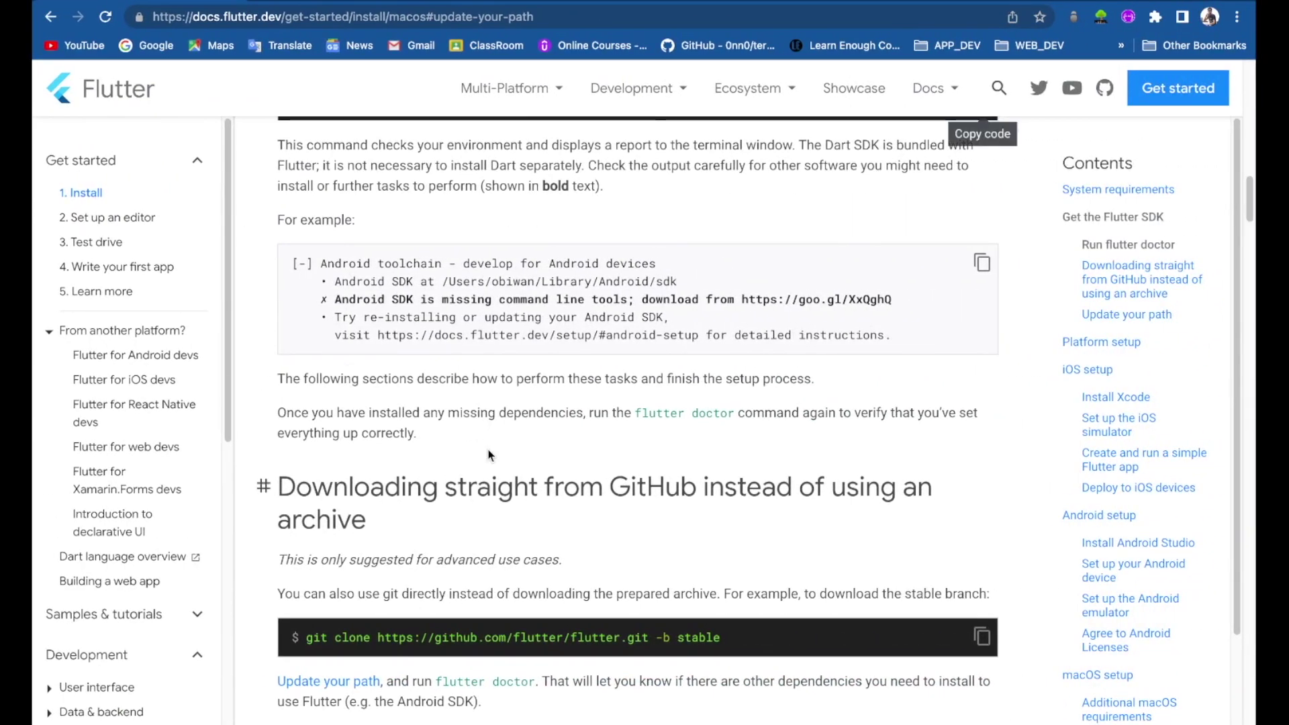
scroll(488, 455, down, 5)
scroll(488, 456, up, 3)
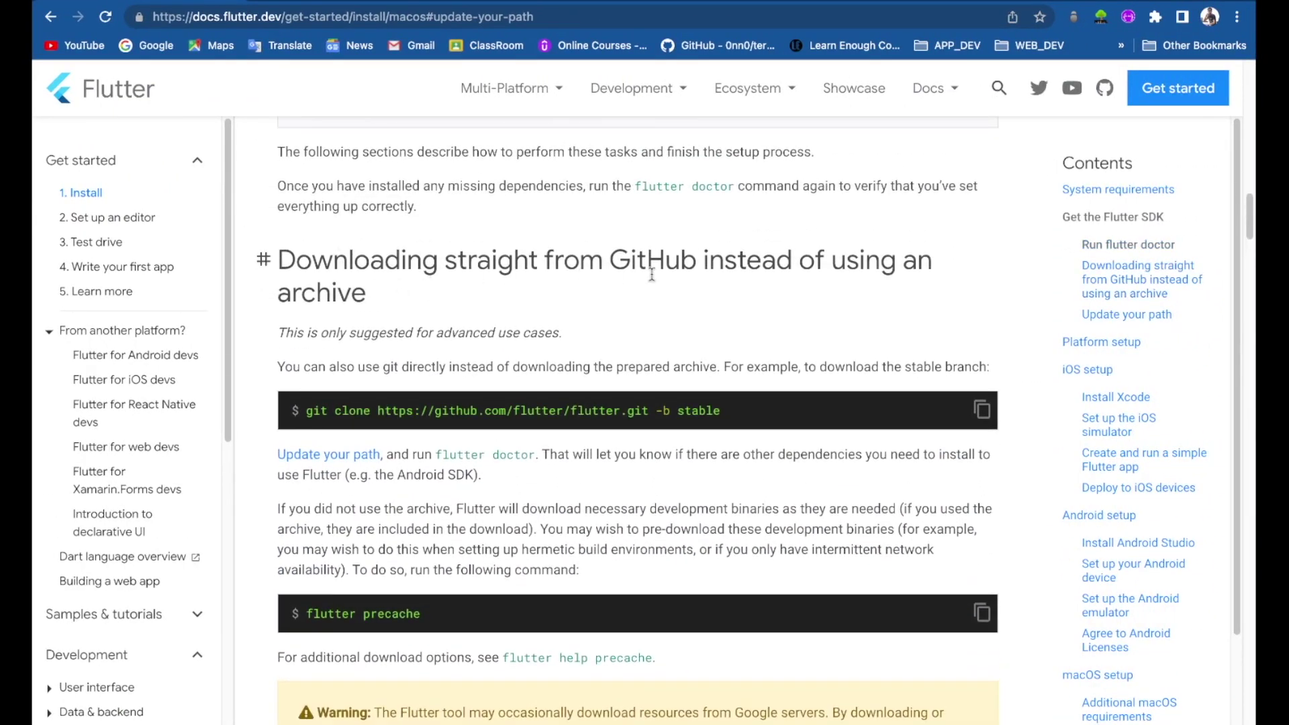
scroll(654, 280, down, 3)
scroll(419, 391, down, 4)
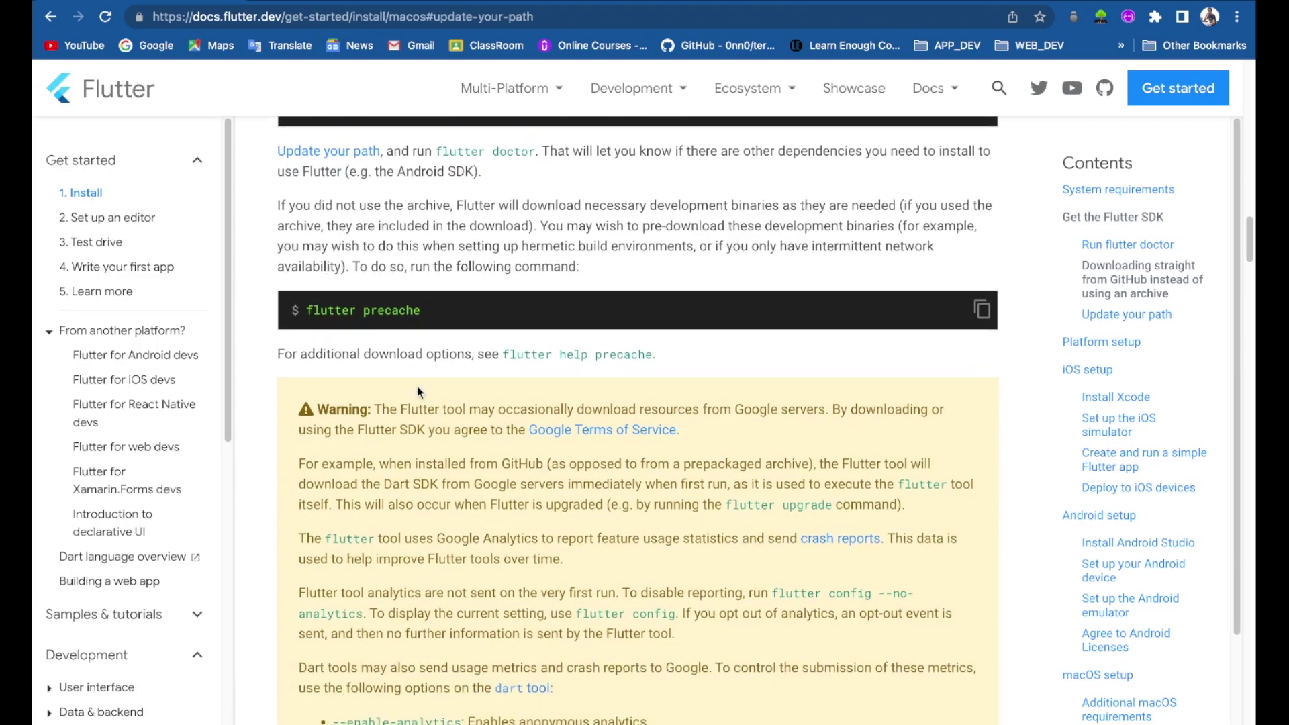
scroll(418, 391, down, 14)
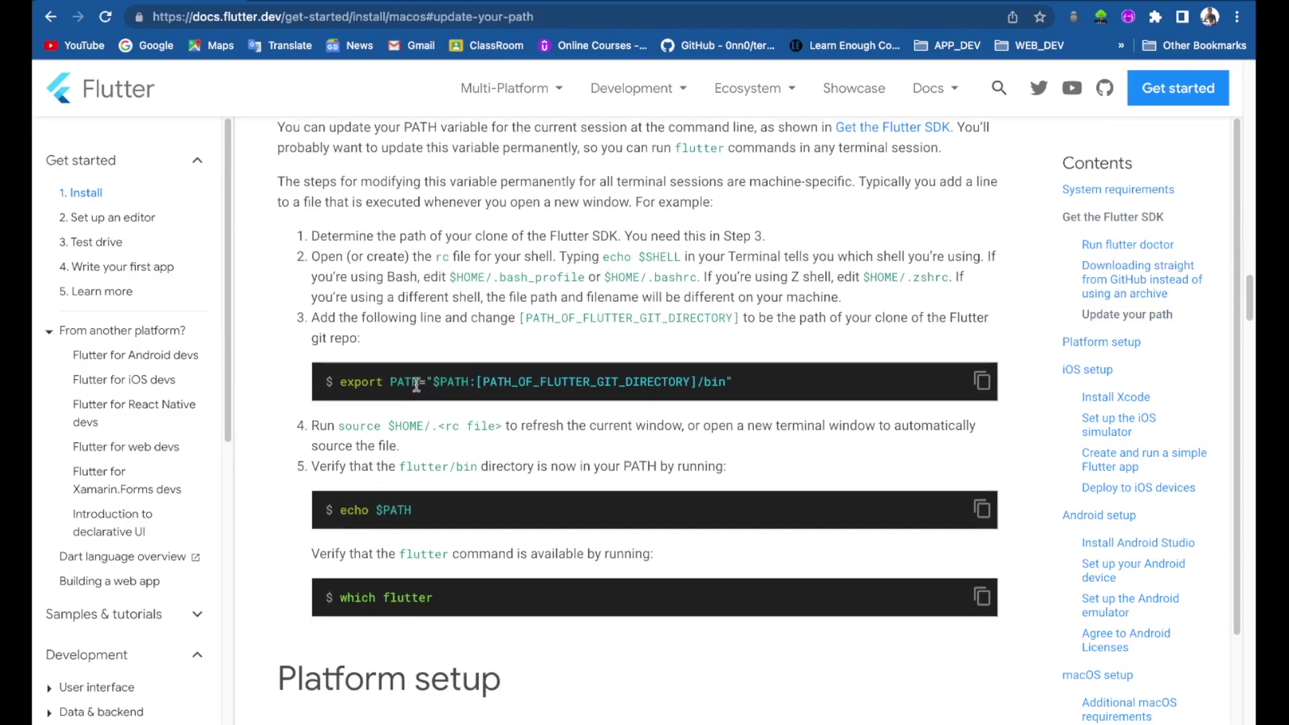
scroll(418, 392, down, 3)
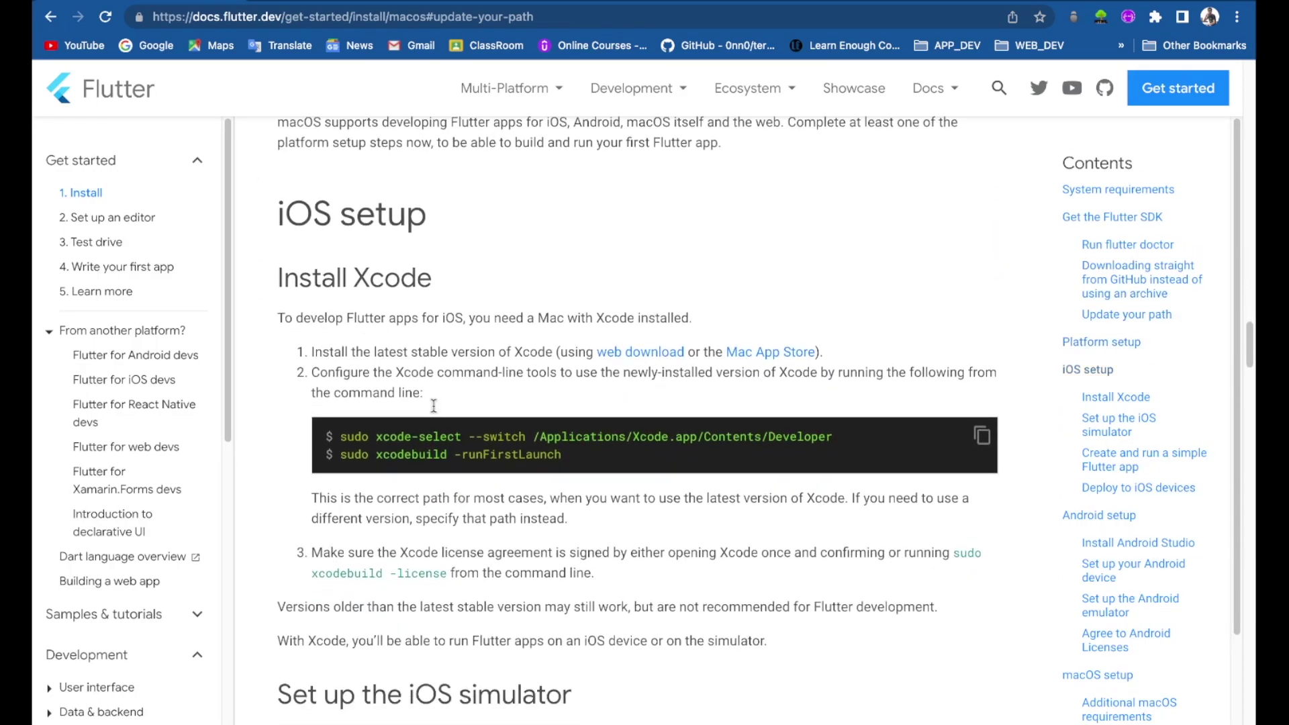
scroll(489, 473, down, 5)
scroll(511, 550, down, 7)
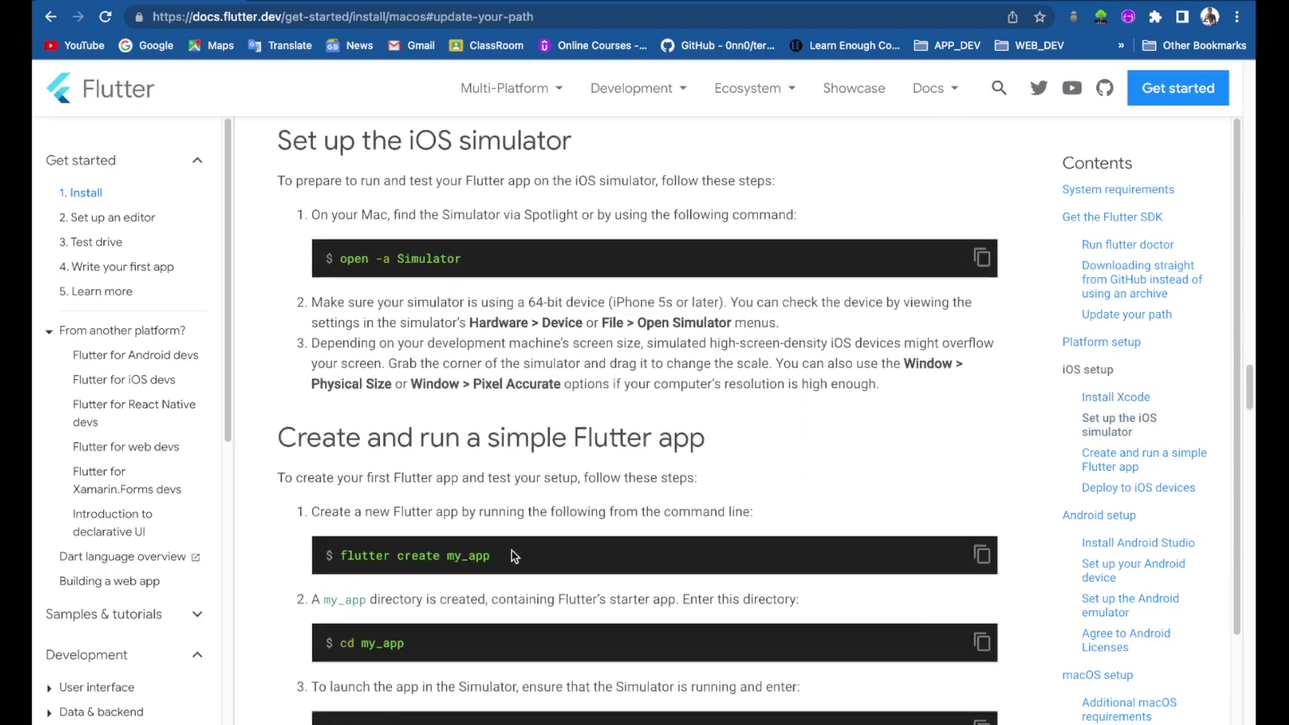
scroll(512, 550, up, 4)
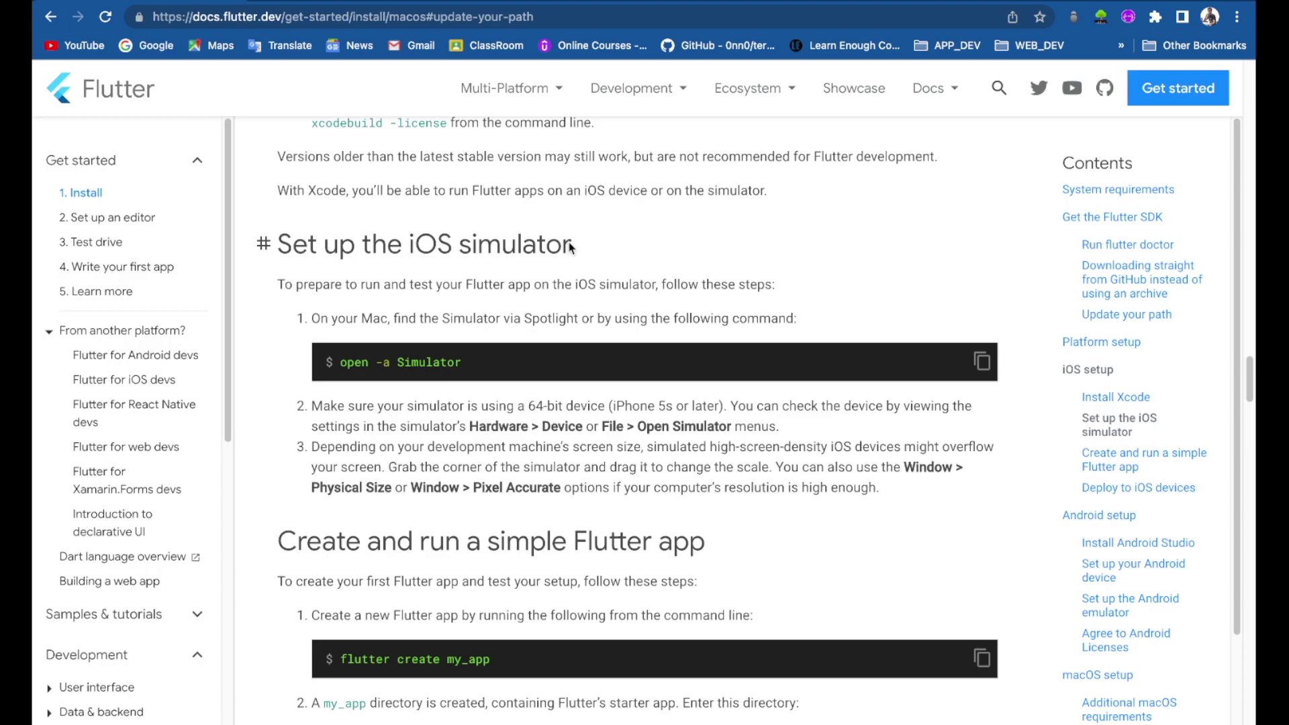
drag(570, 247, 276, 246)
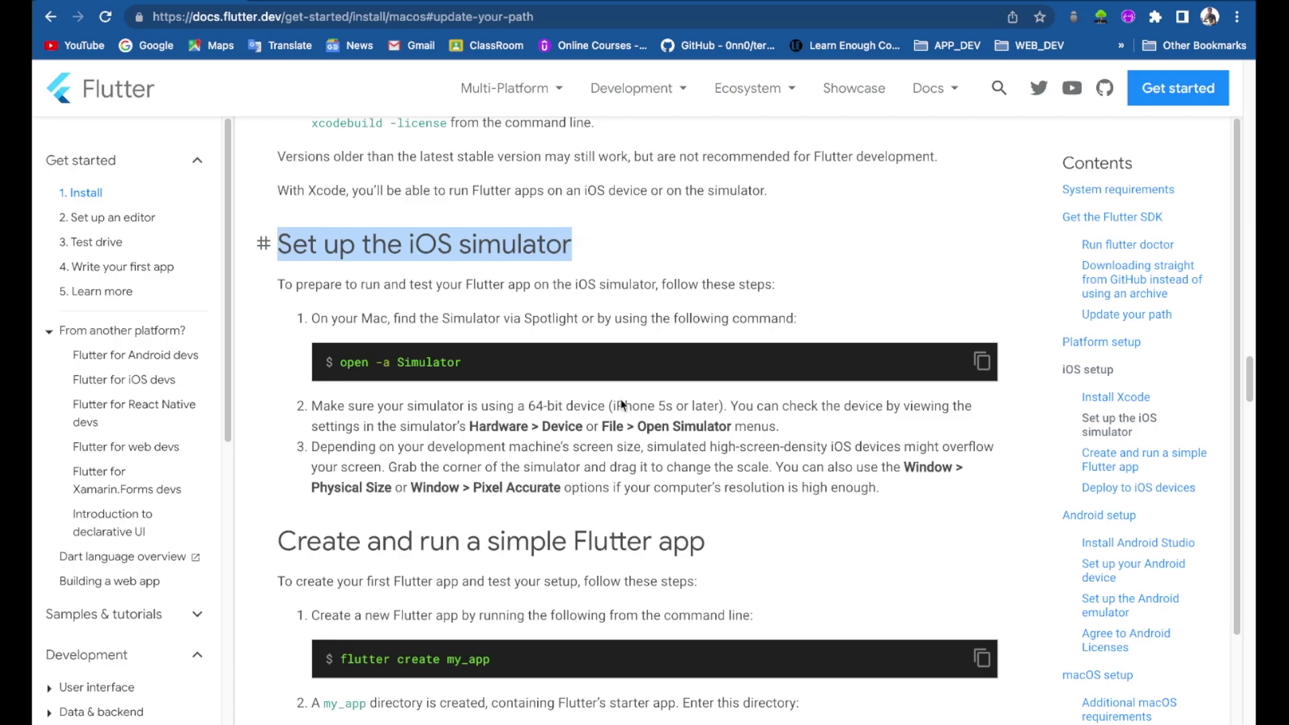
- Find the Android setup section of the guide and look over its Android Studio and Android device instructions
scroll(631, 389, down, 13)
scroll(621, 405, down, 20)
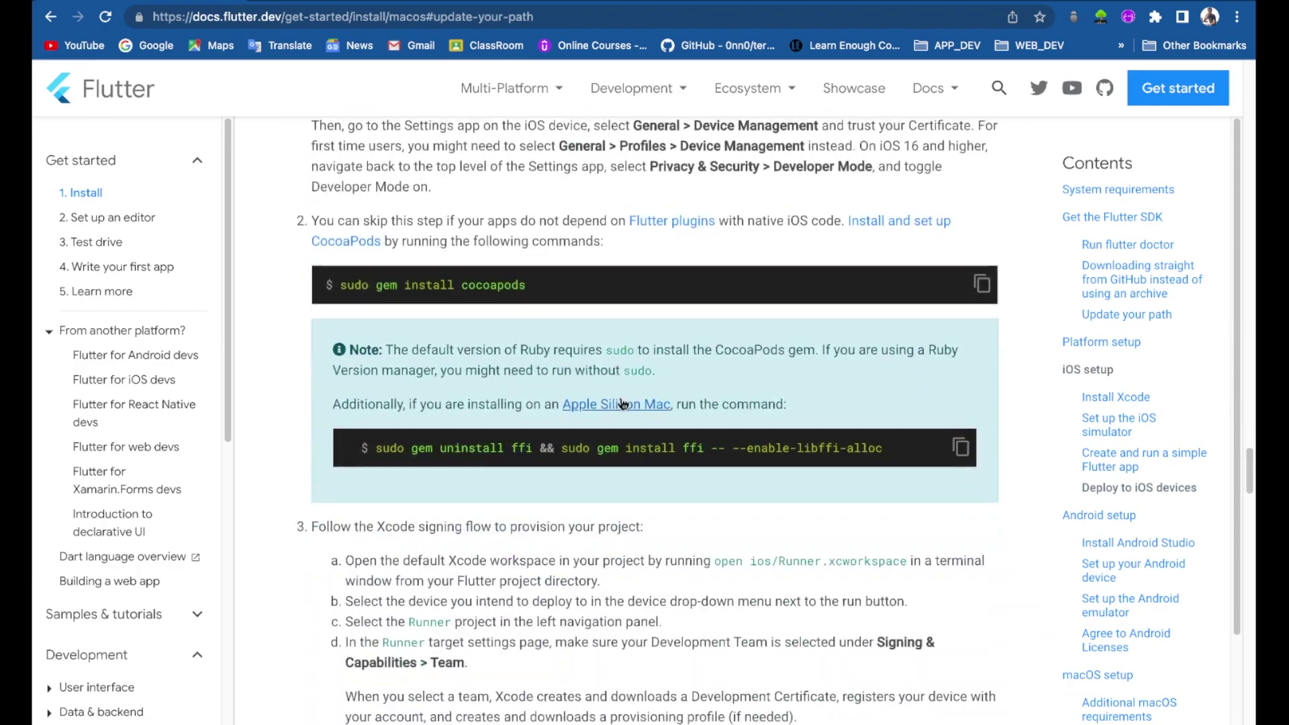
scroll(501, 529, down, 7)
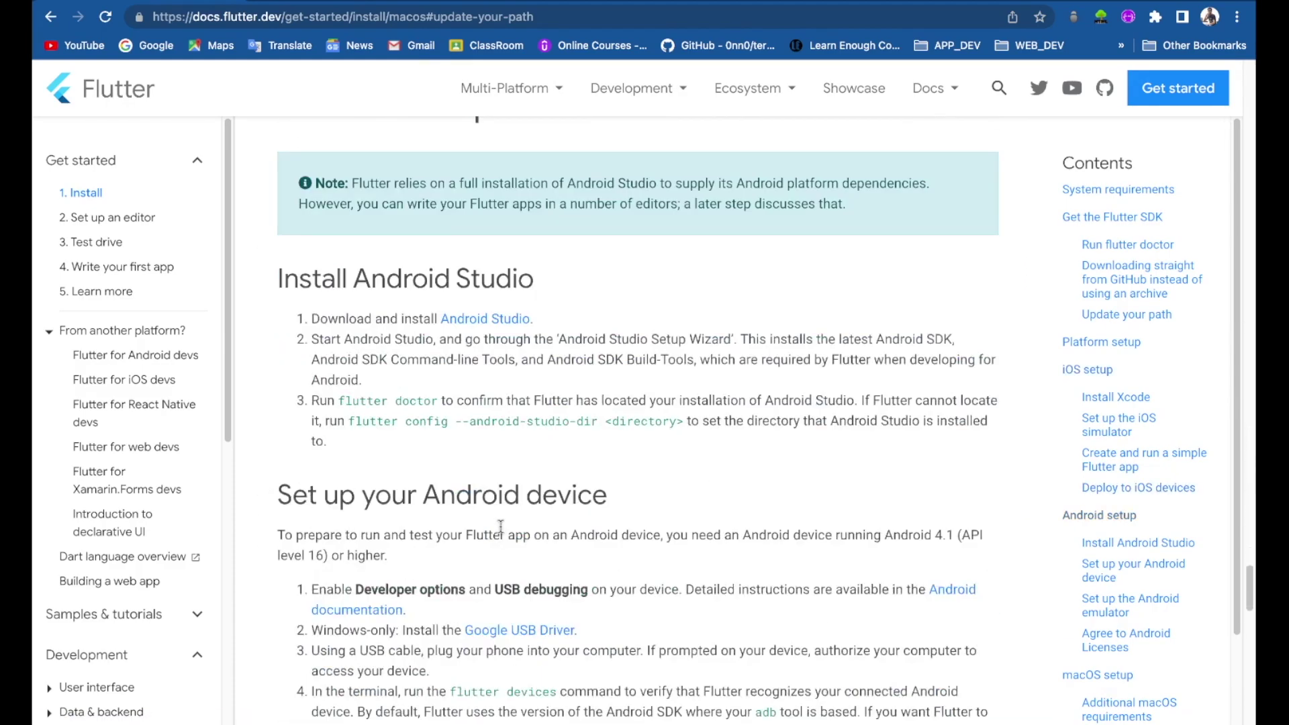
scroll(503, 510, up, 5)
scroll(510, 436, down, 1)
drag(577, 400, 296, 389)
click(578, 436)
scroll(570, 591, down, 6)
scroll(567, 586, down, 1)
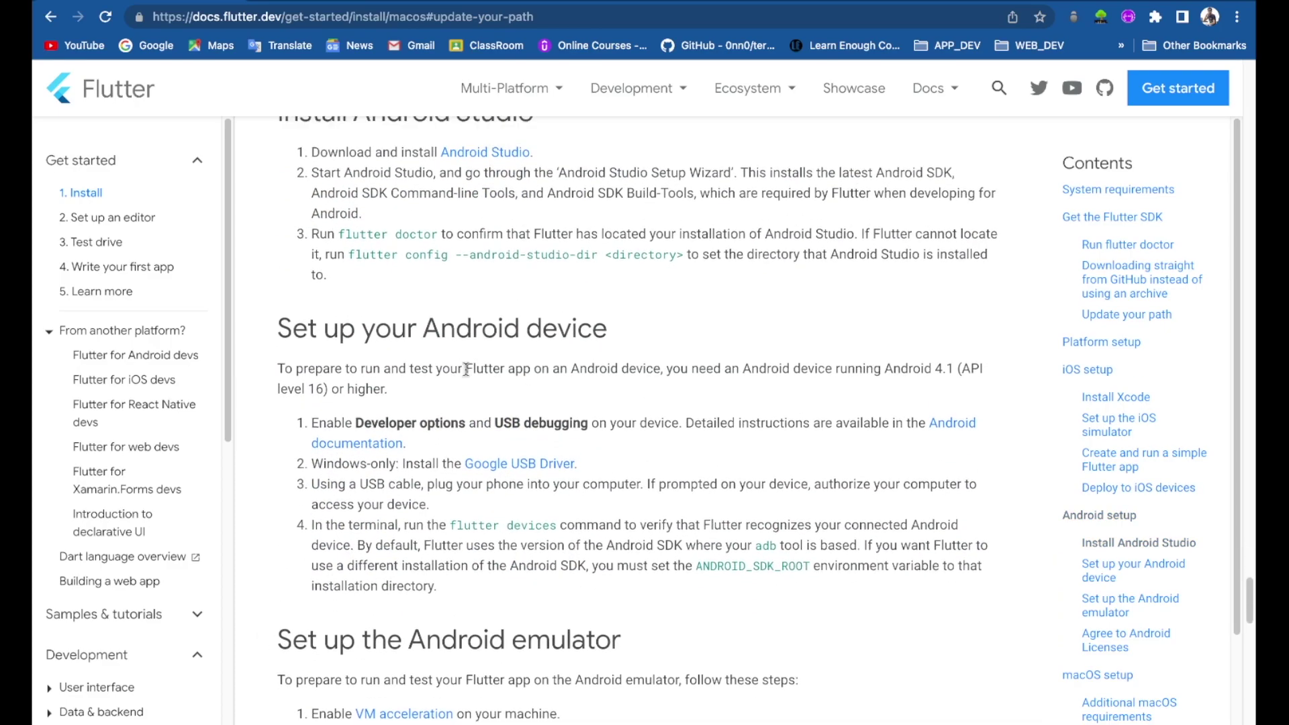
- Go back over the guide's "Deploy to iOS devices" section, including the CocoaPods commands and the Xcode signing flow
scroll(466, 370, up, 10)
scroll(466, 371, up, 10)
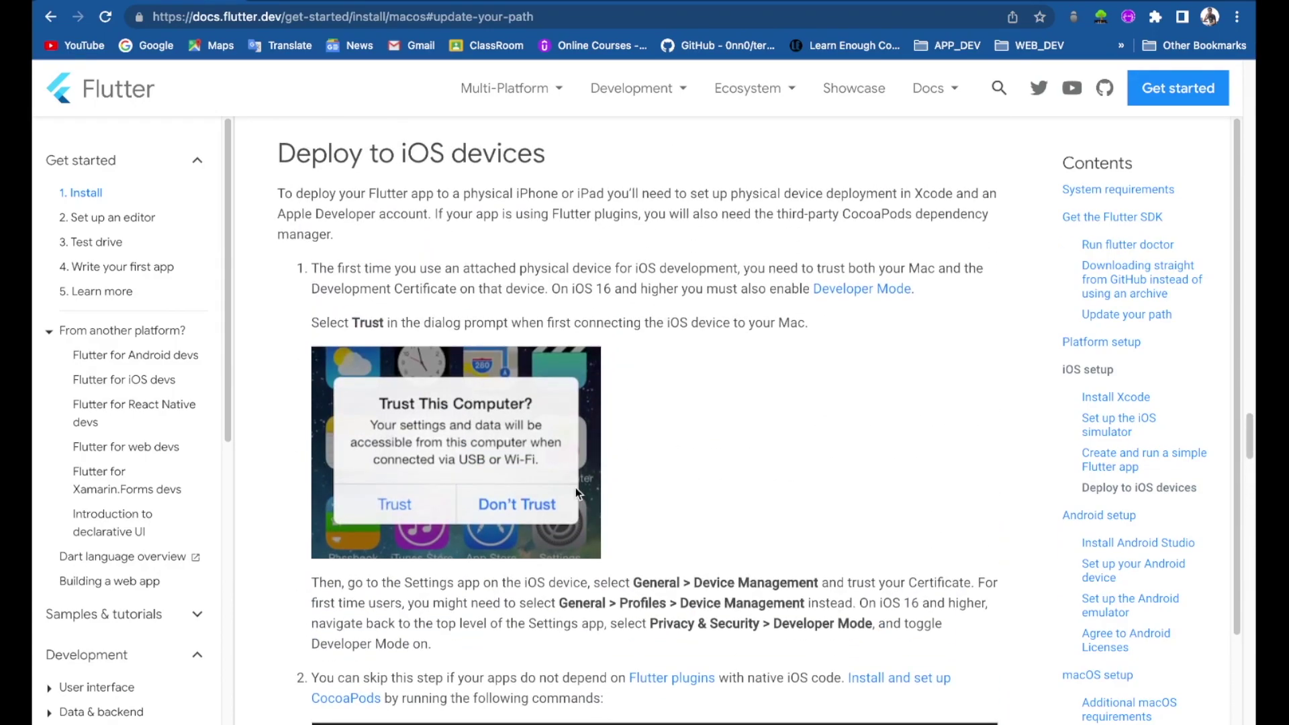
scroll(575, 487, down, 10)
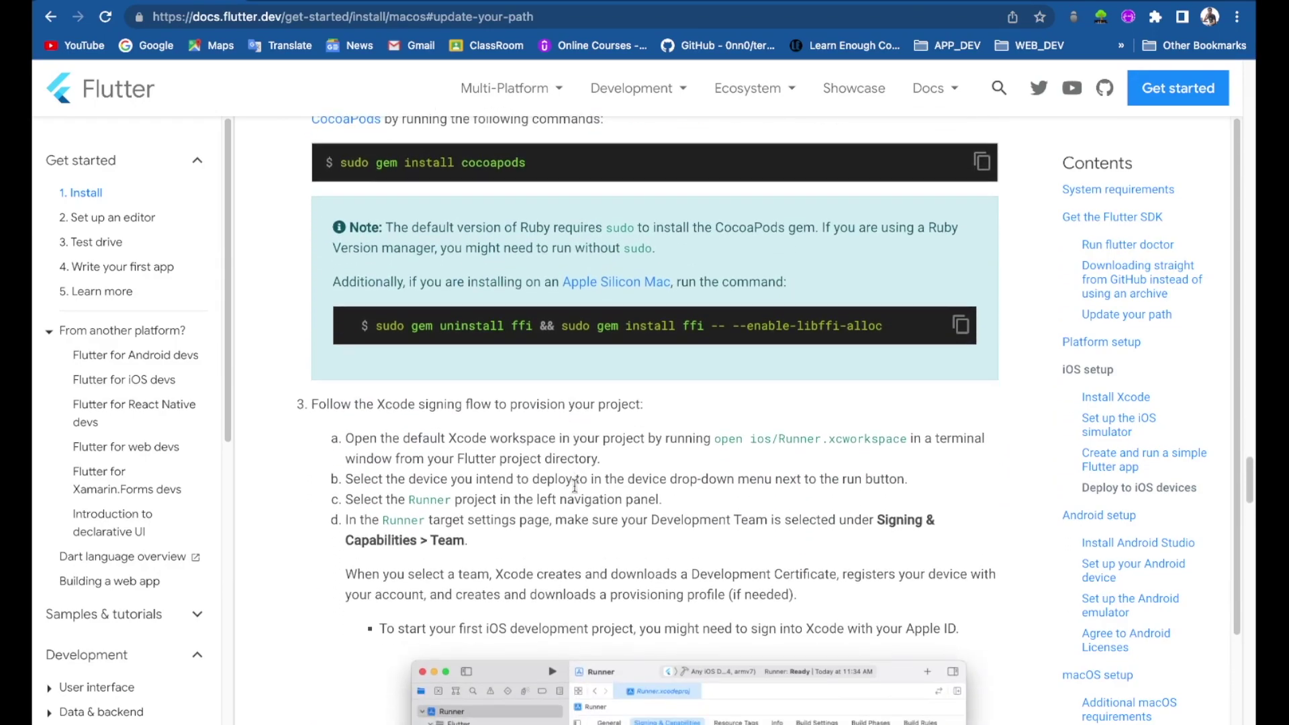
scroll(574, 485, down, 15)
scroll(574, 487, down, 5)
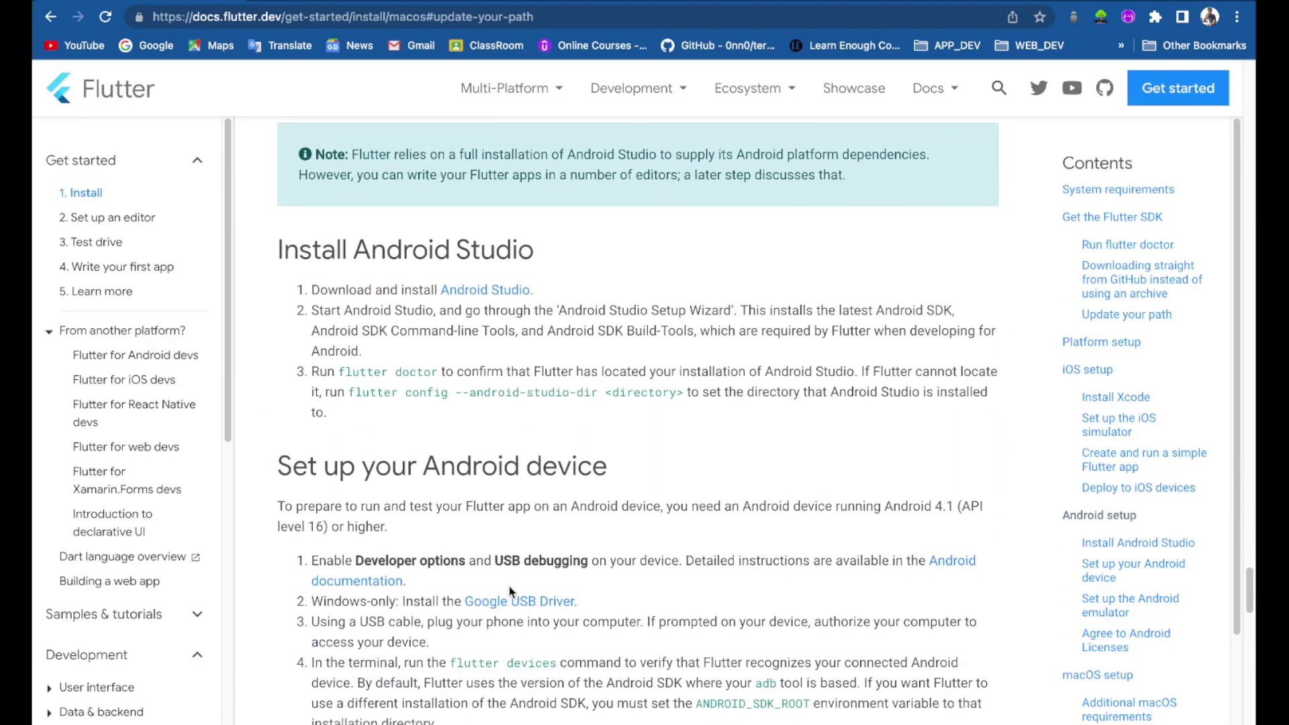
- Review the note under the "Android setup" heading and the "Install Android Studio" steps in the guide
scroll(509, 586, up, 2)
scroll(508, 586, down, 1)
scroll(510, 345, up, 3)
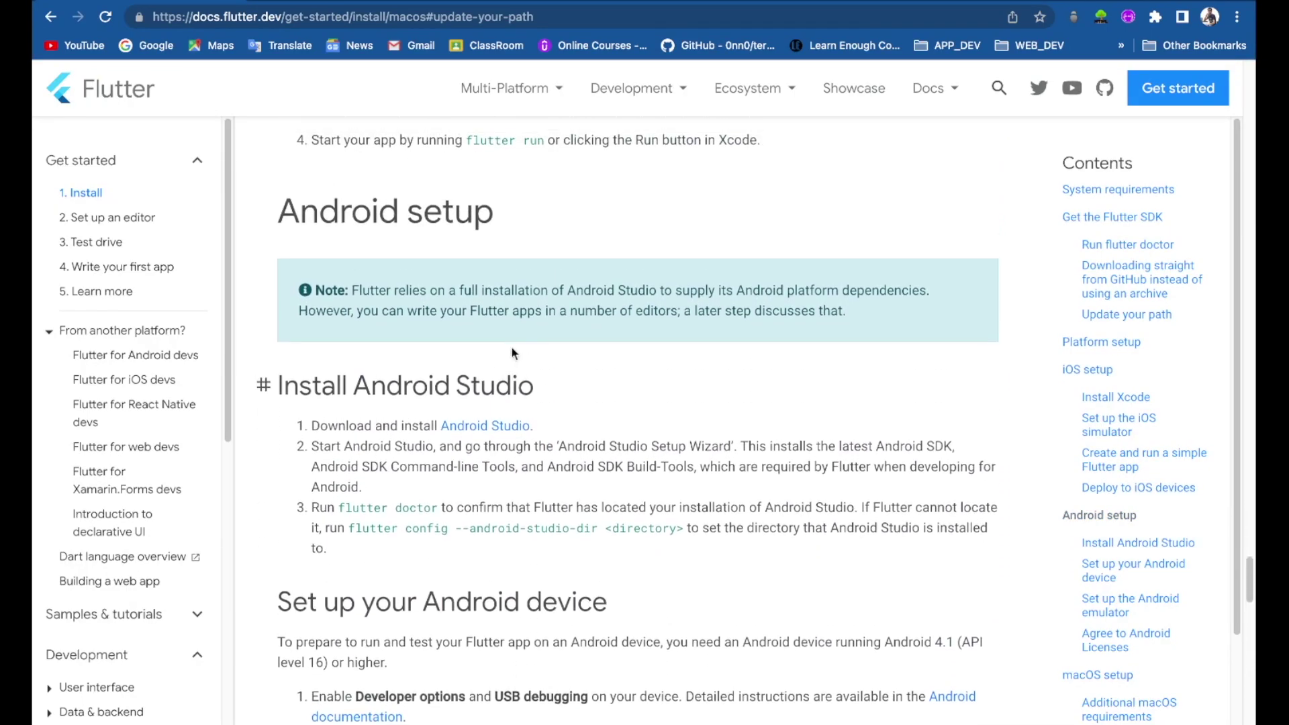
scroll(277, 252, up, 1)
drag(277, 252, 439, 249)
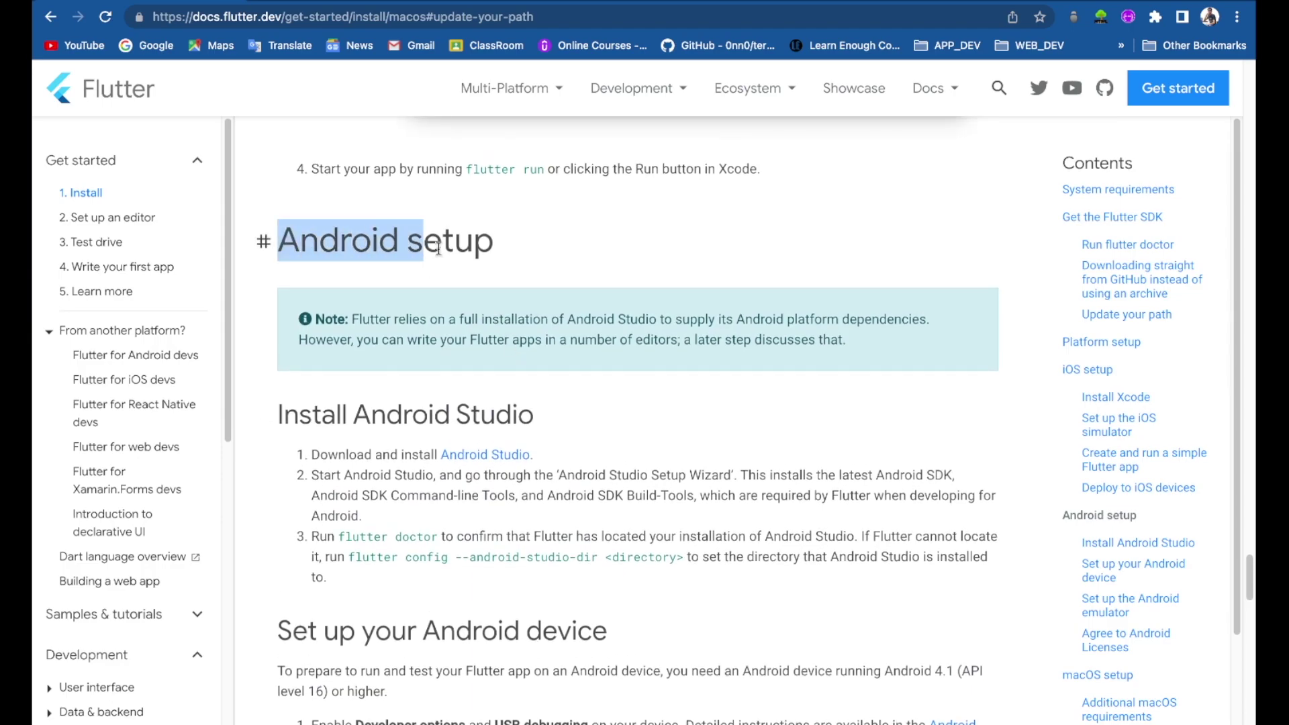
drag(533, 415, 263, 416)
scroll(569, 535, up, 1)
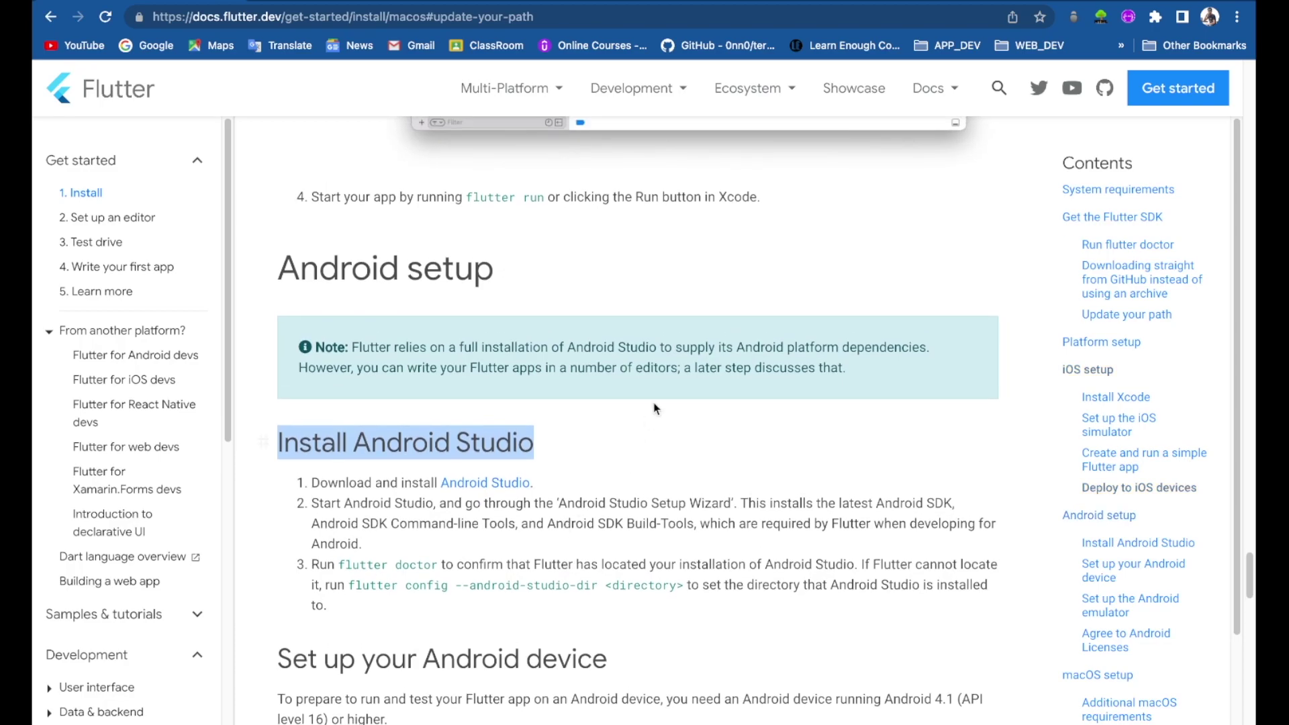
click(504, 506)
- Skim back through the guide to the System requirements at the start of the macOS install page
scroll(504, 507, up, 5)
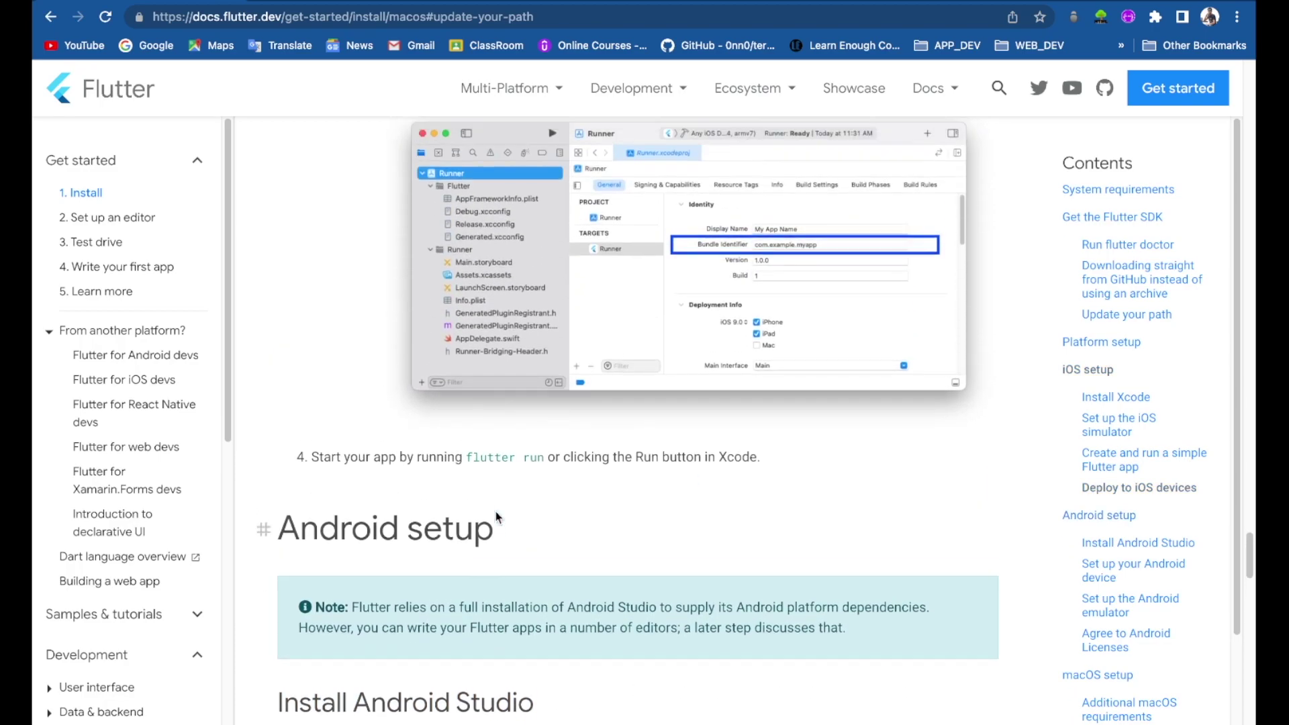
scroll(496, 517, down, 2)
scroll(667, 442, up, 18)
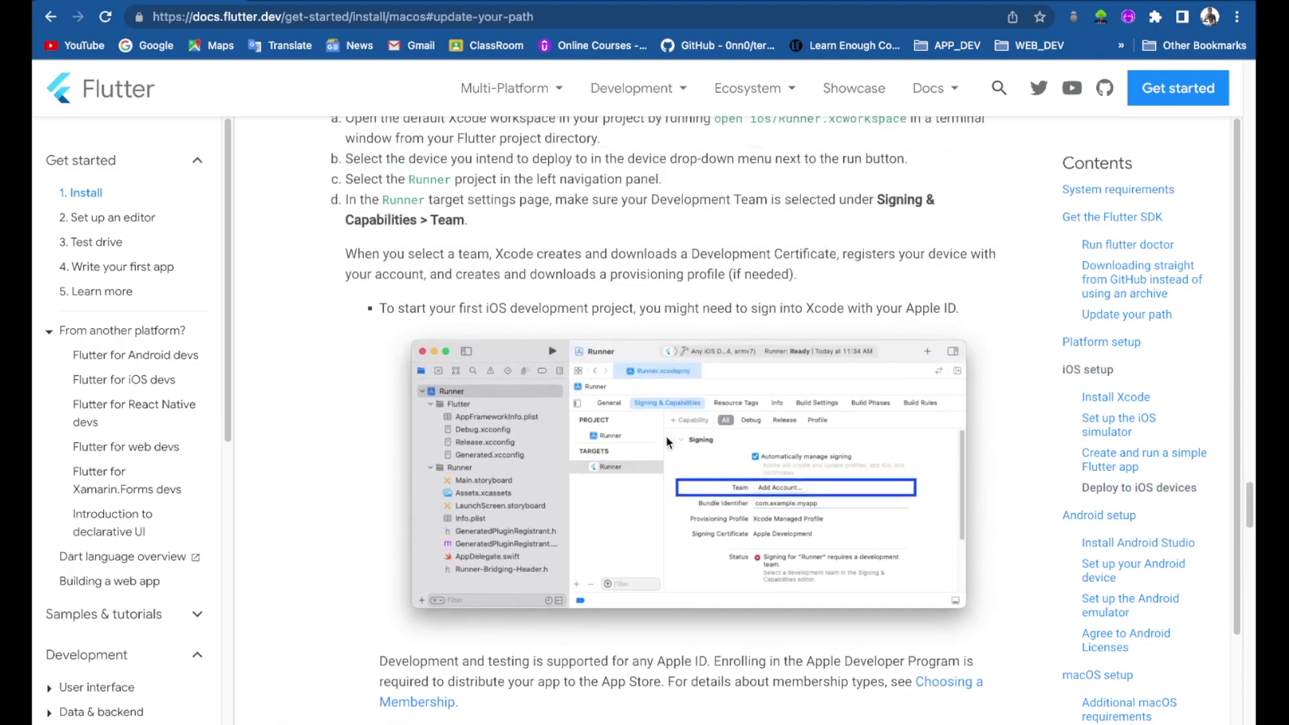
scroll(667, 442, up, 20)
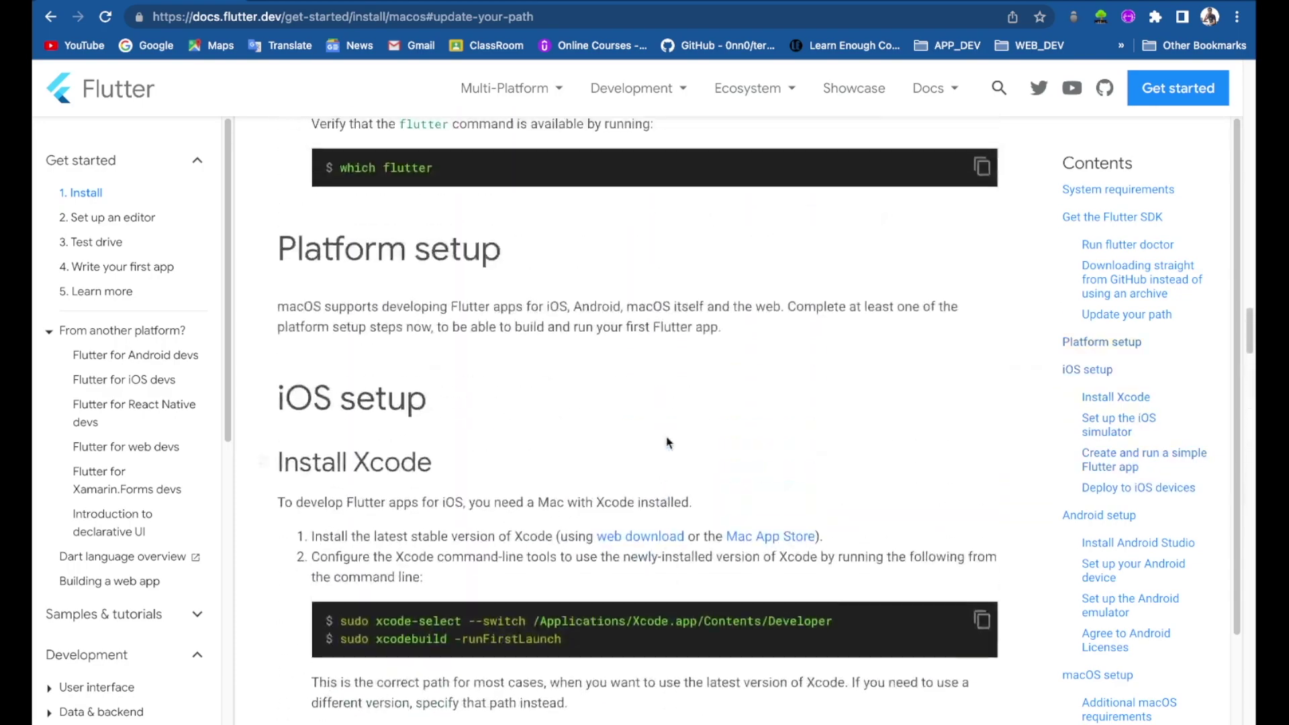
scroll(667, 441, up, 15)
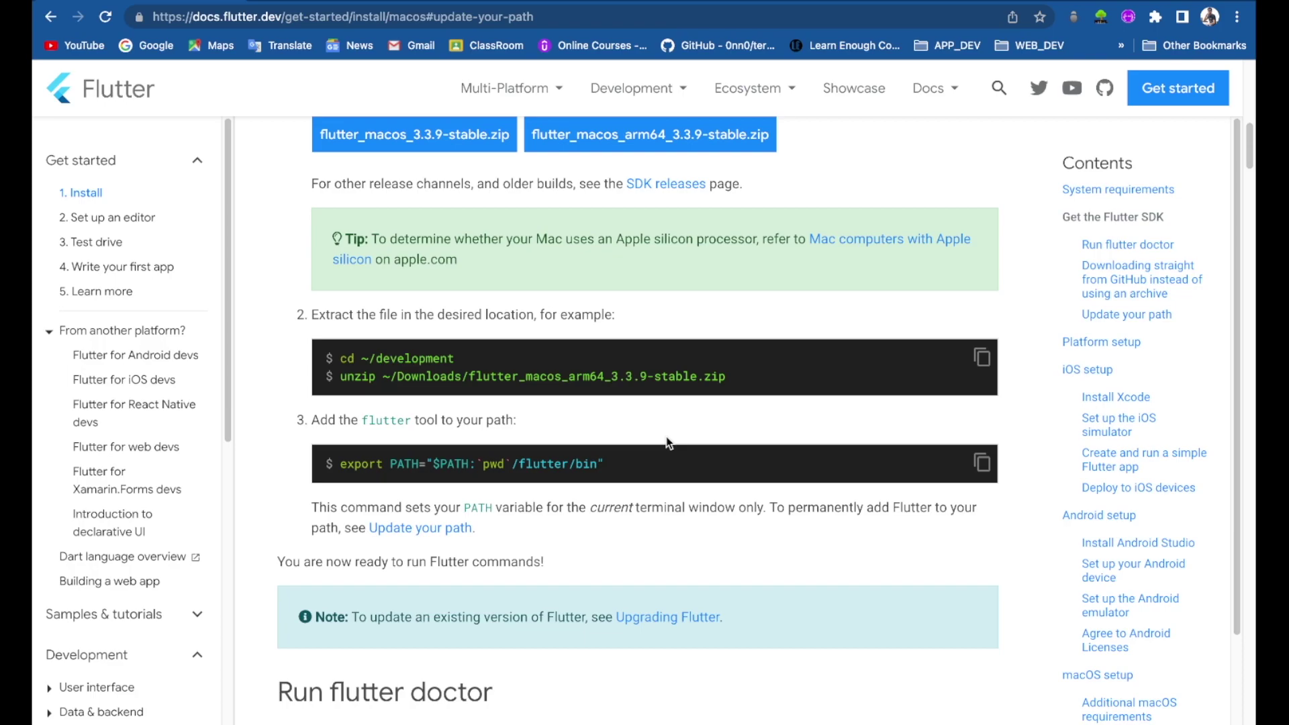
scroll(666, 437, up, 9)
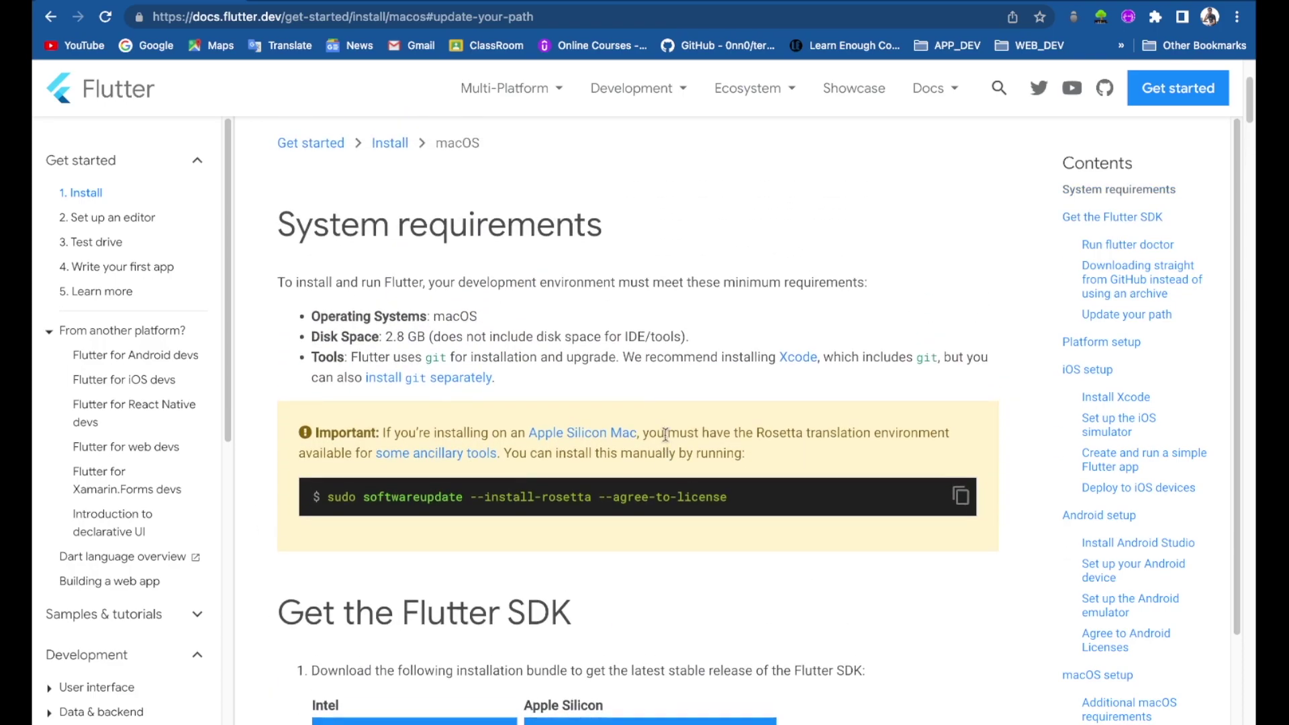
scroll(666, 436, up, 1)
scroll(666, 437, up, 3)
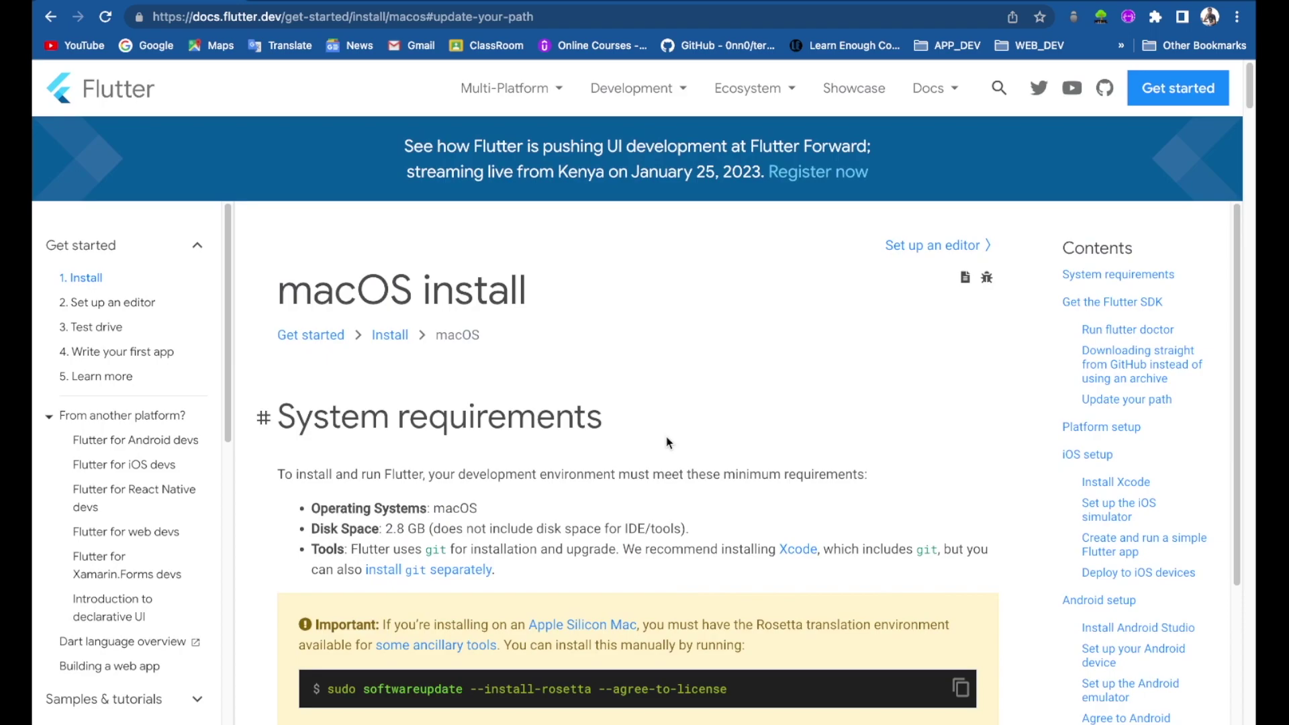
key(ctrl+Right)
key(ctrl+Left)
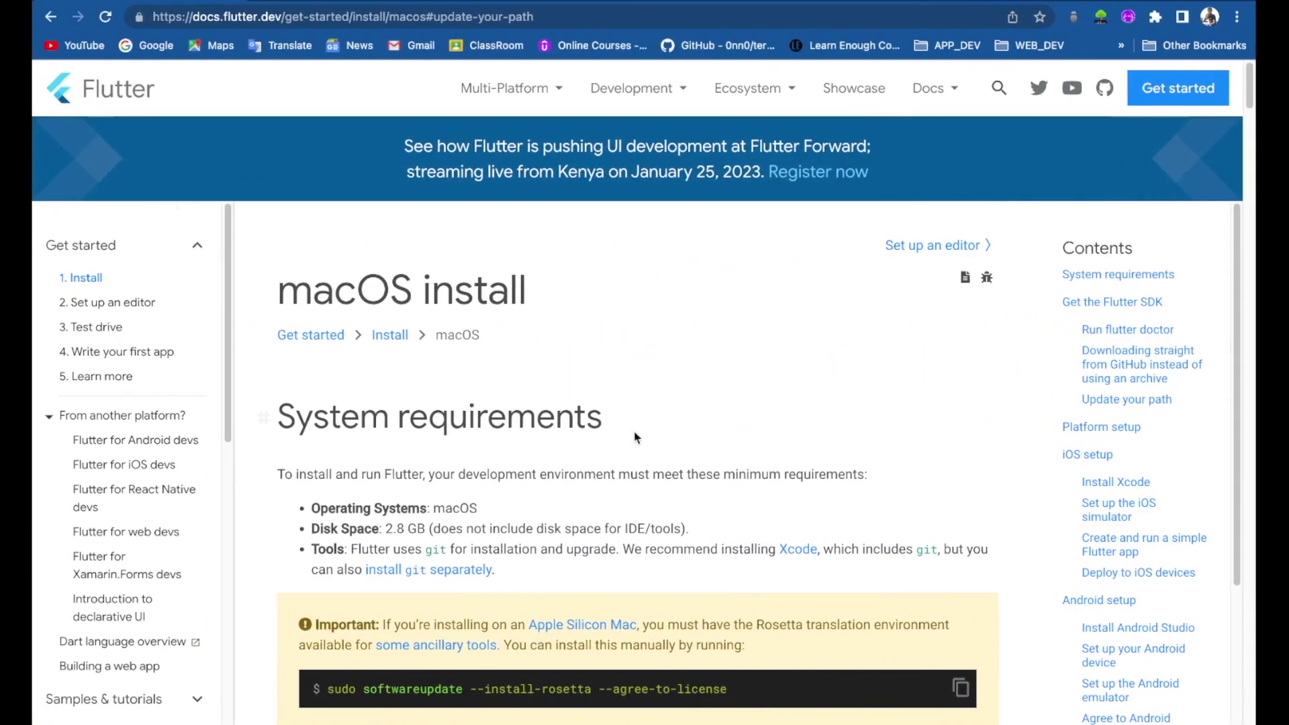